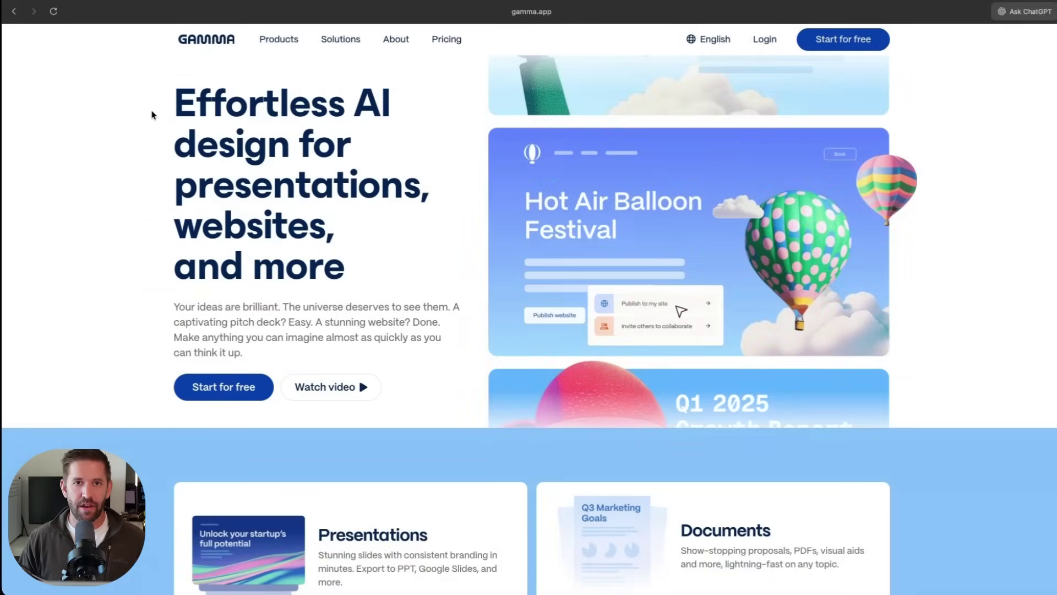
{"action": "left_click_drag", "start_coordinate": [173, 104], "coordinate": [356, 256]}
{"action": "left_click", "coordinate": [371, 268]}
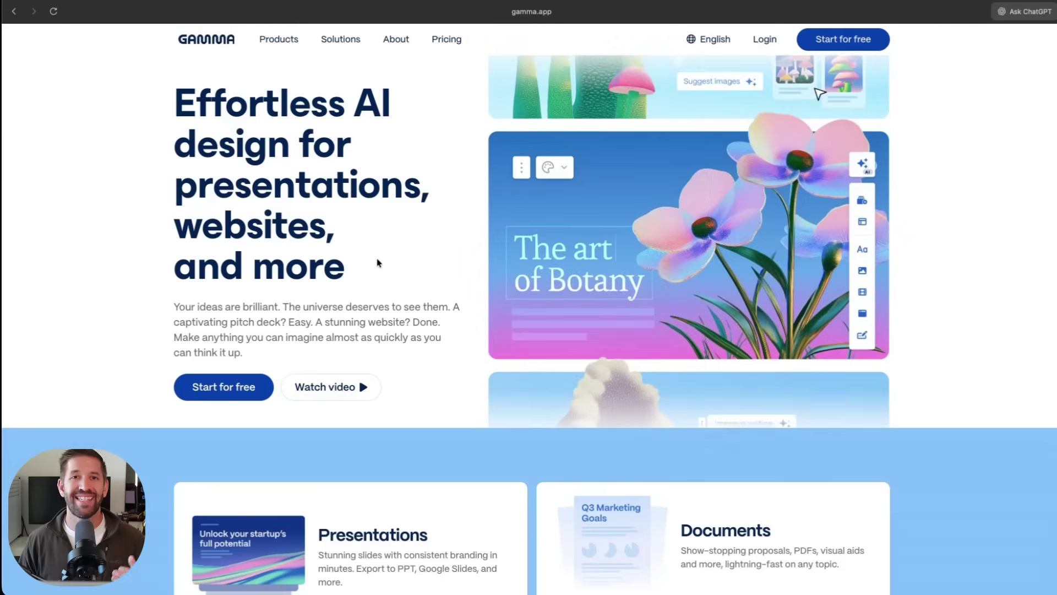
{"action": "mouse_move", "coordinate": [290, 38]}
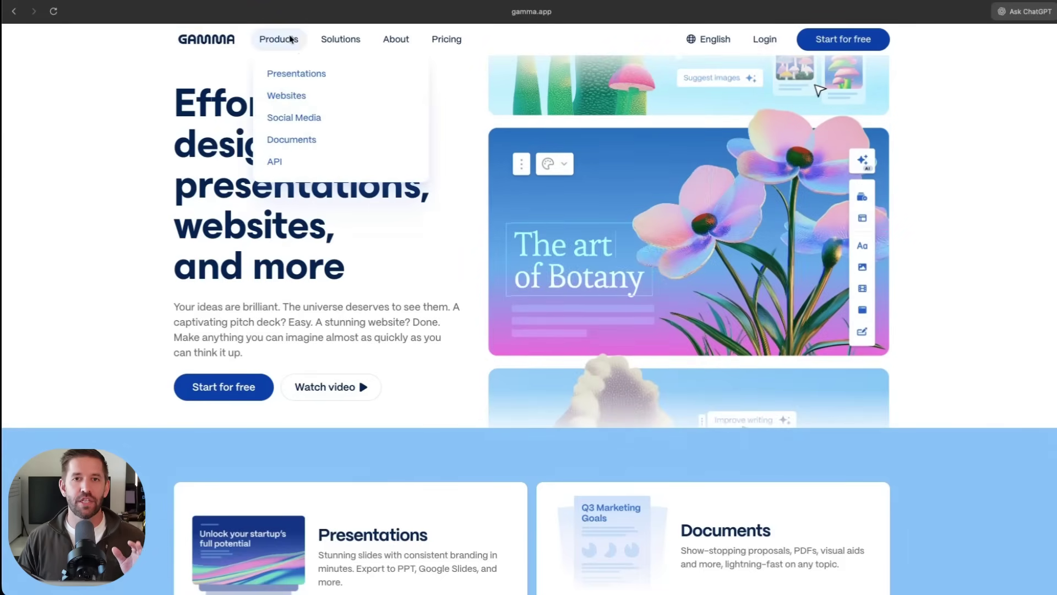
{"action": "scroll", "coordinate": [184, 224], "scroll_direction": "down", "scroll_amount": 5}
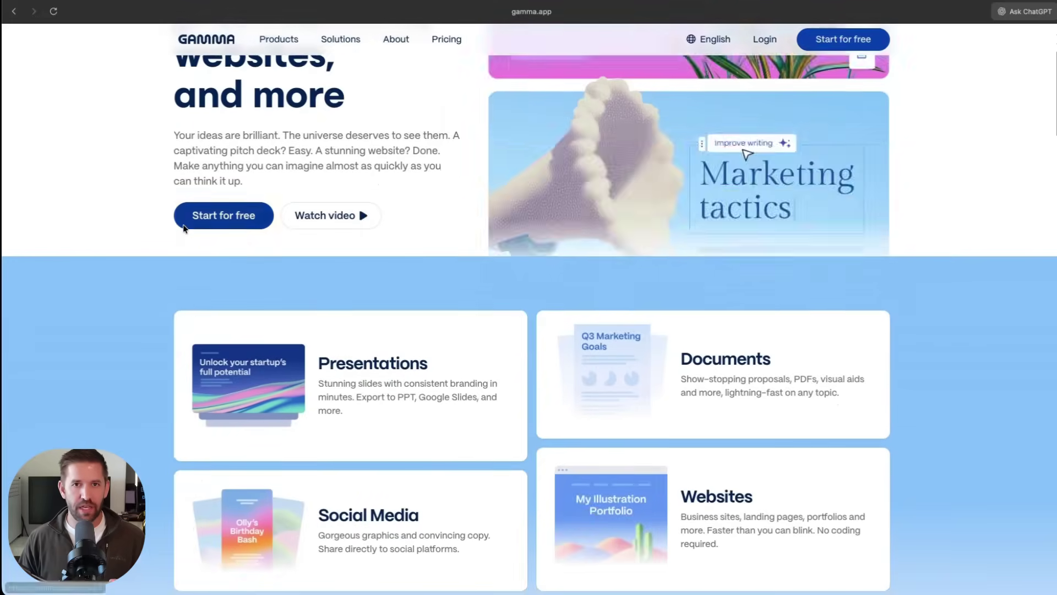
{"action": "scroll", "coordinate": [218, 174], "scroll_direction": "down", "scroll_amount": 2}
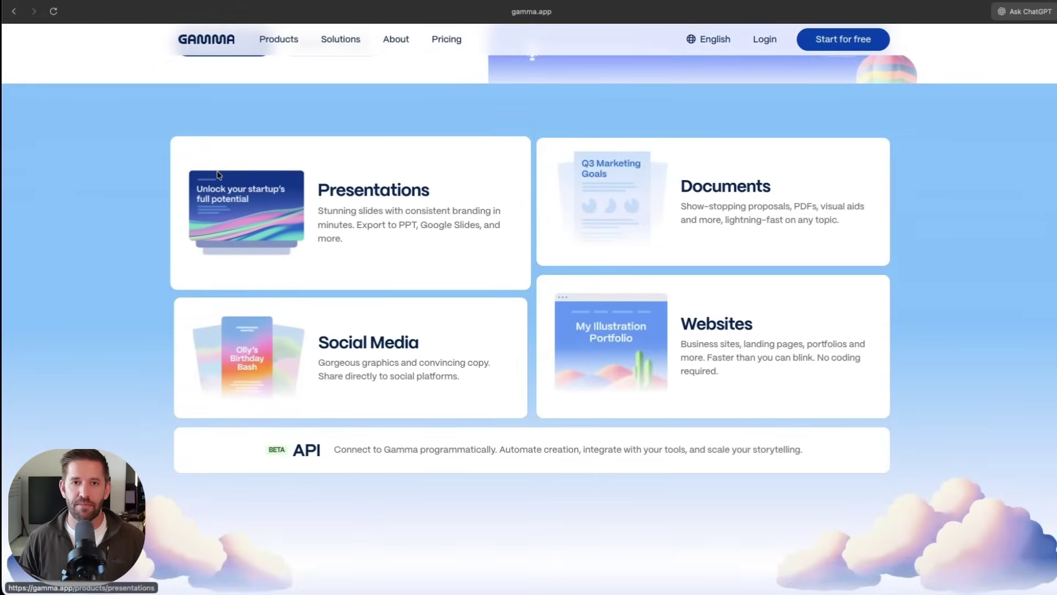
{"action": "scroll", "coordinate": [219, 175], "scroll_direction": "down", "scroll_amount": 10}
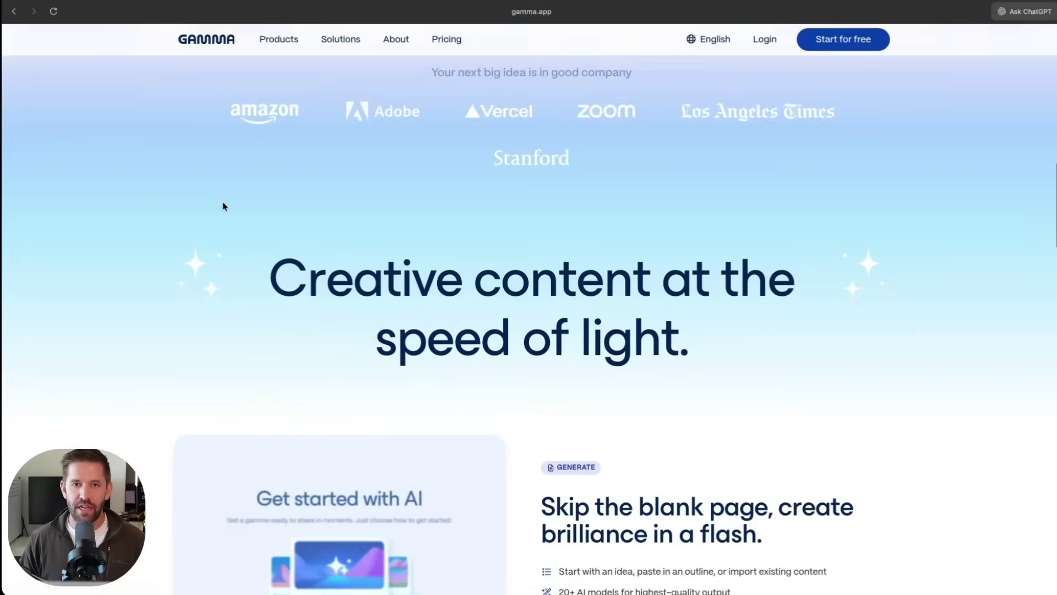
{"action": "scroll", "coordinate": [222, 206], "scroll_direction": "down", "scroll_amount": 10}
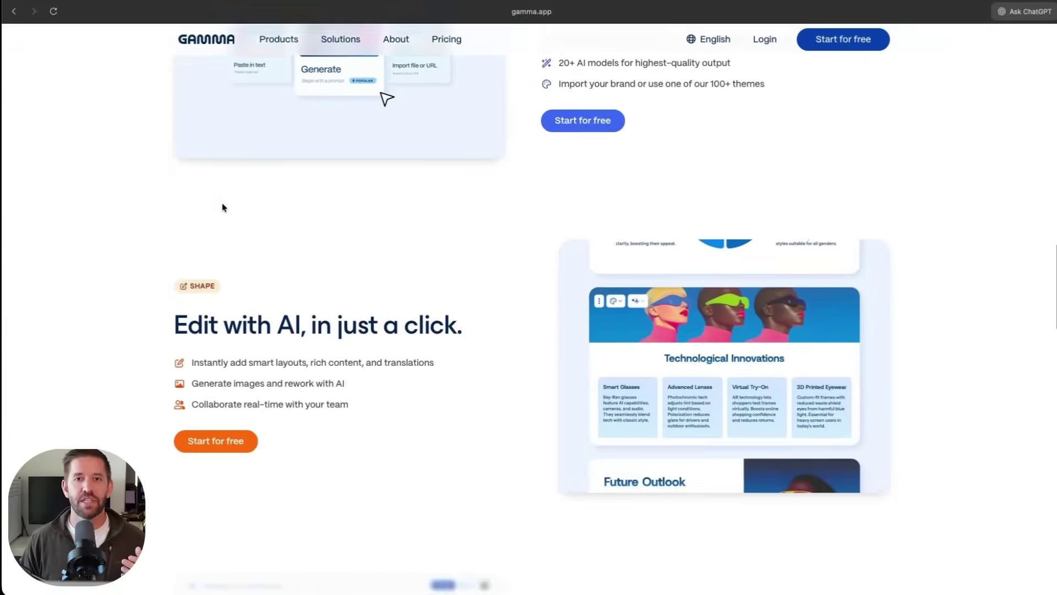
{"action": "scroll", "coordinate": [222, 207], "scroll_direction": "down", "scroll_amount": 3}
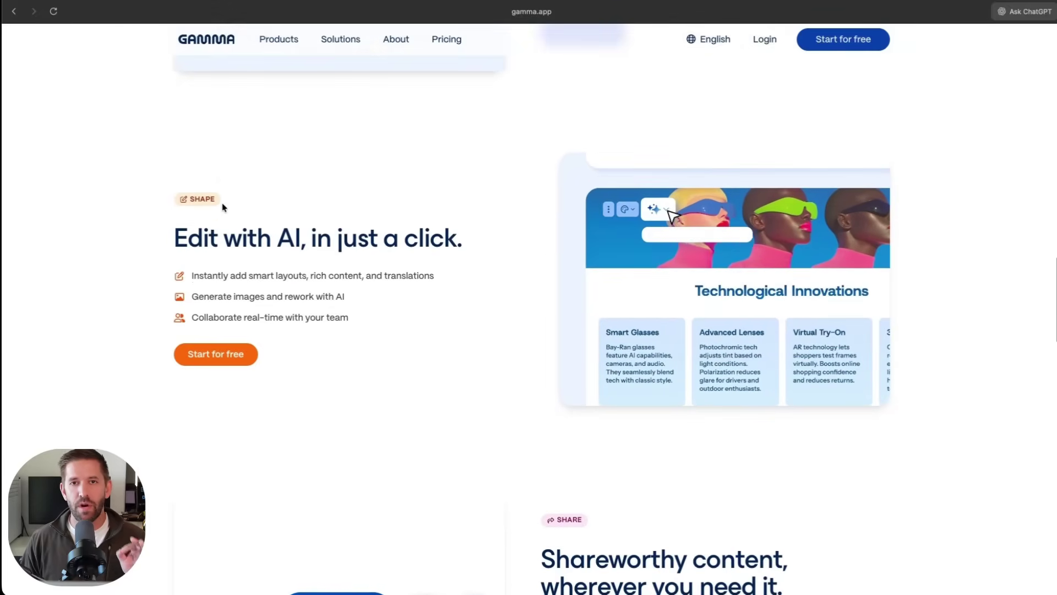
{"action": "scroll", "coordinate": [223, 207], "scroll_direction": "down", "scroll_amount": 10}
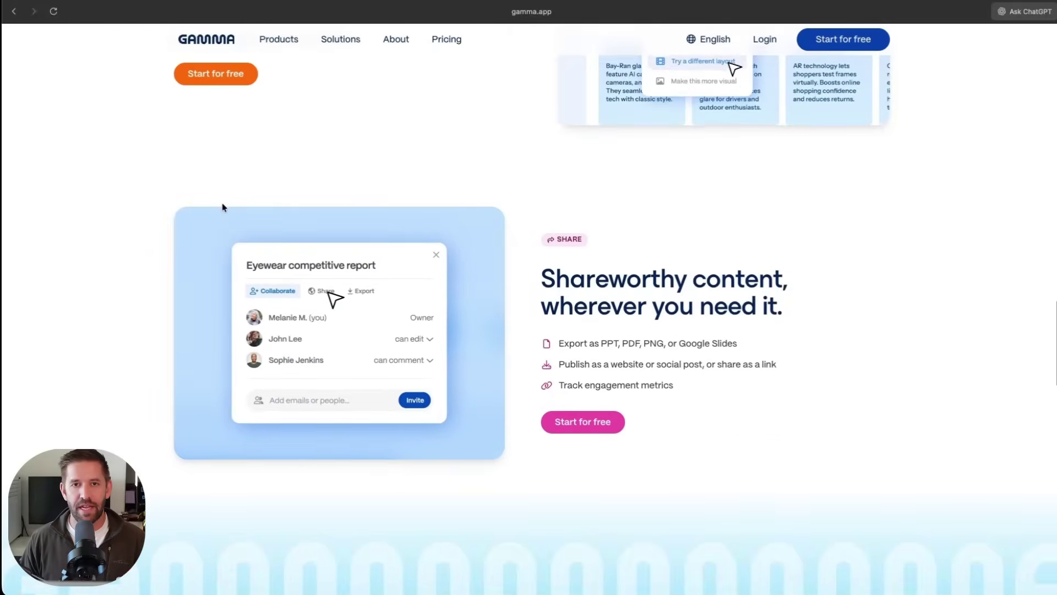
{"action": "scroll", "coordinate": [223, 207], "scroll_direction": "down", "scroll_amount": 8}
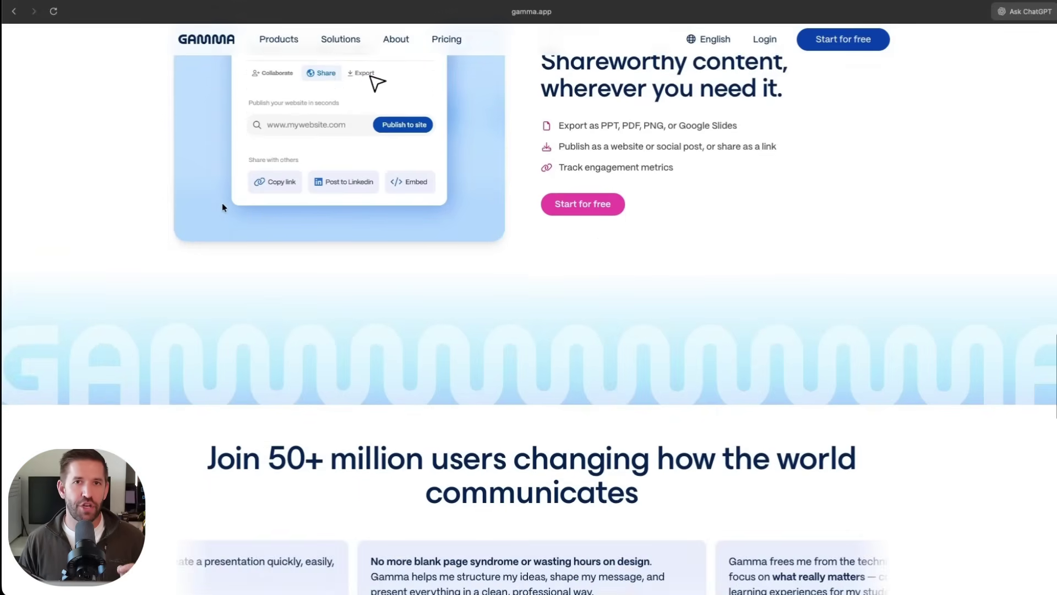
{"action": "scroll", "coordinate": [222, 206], "scroll_direction": "down", "scroll_amount": 12}
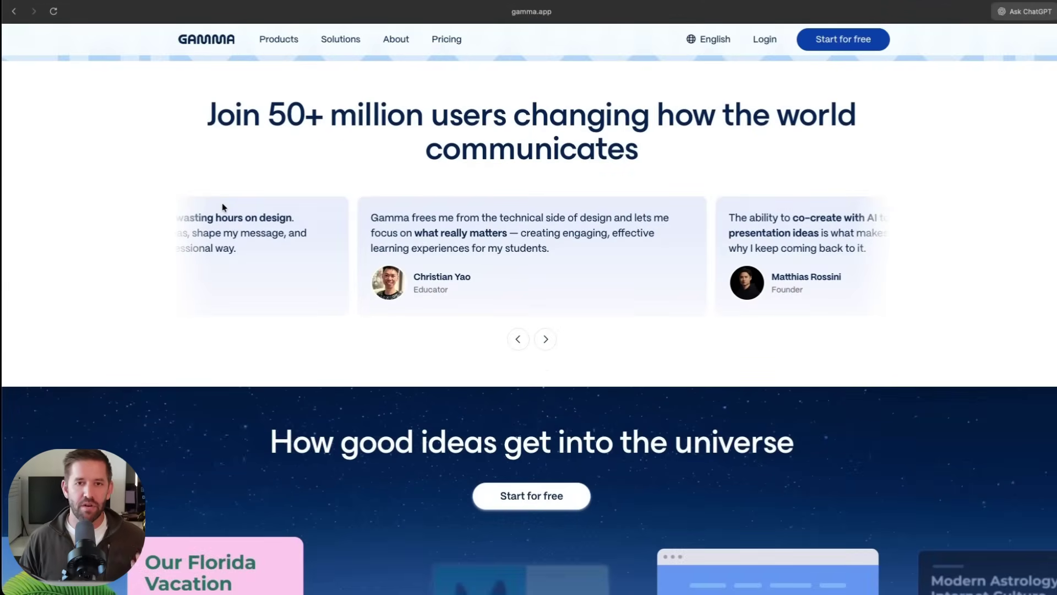
{"action": "scroll", "coordinate": [223, 207], "scroll_direction": "down", "scroll_amount": 14}
{"action": "scroll", "coordinate": [222, 207], "scroll_direction": "down", "scroll_amount": 10}
{"action": "scroll", "coordinate": [222, 207], "scroll_direction": "down", "scroll_amount": 5}
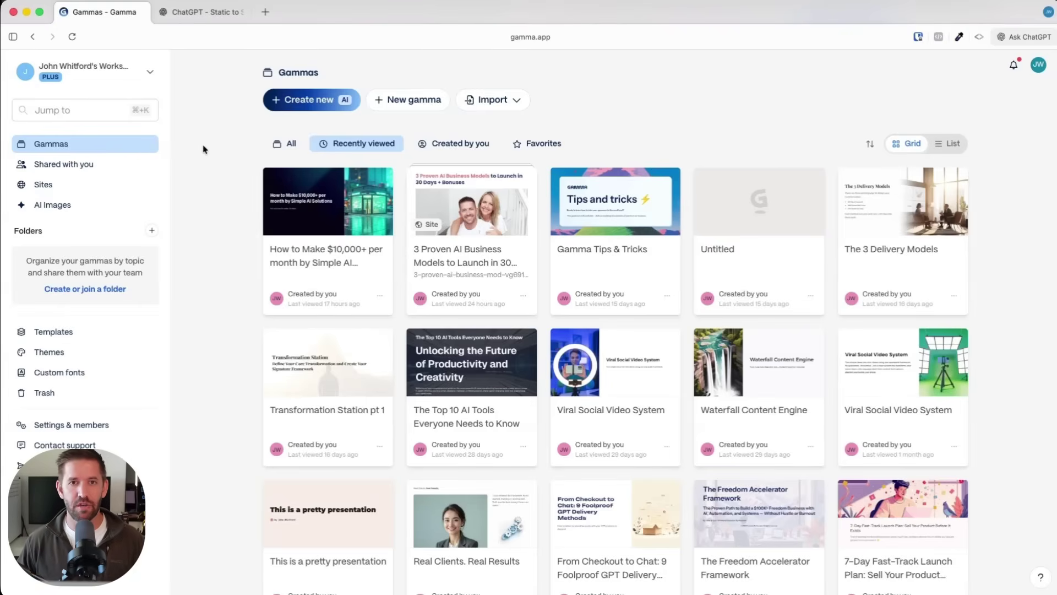
Open Gamma's Create with AI page and scroll through its start options
{"action": "left_click", "coordinate": [308, 103]}
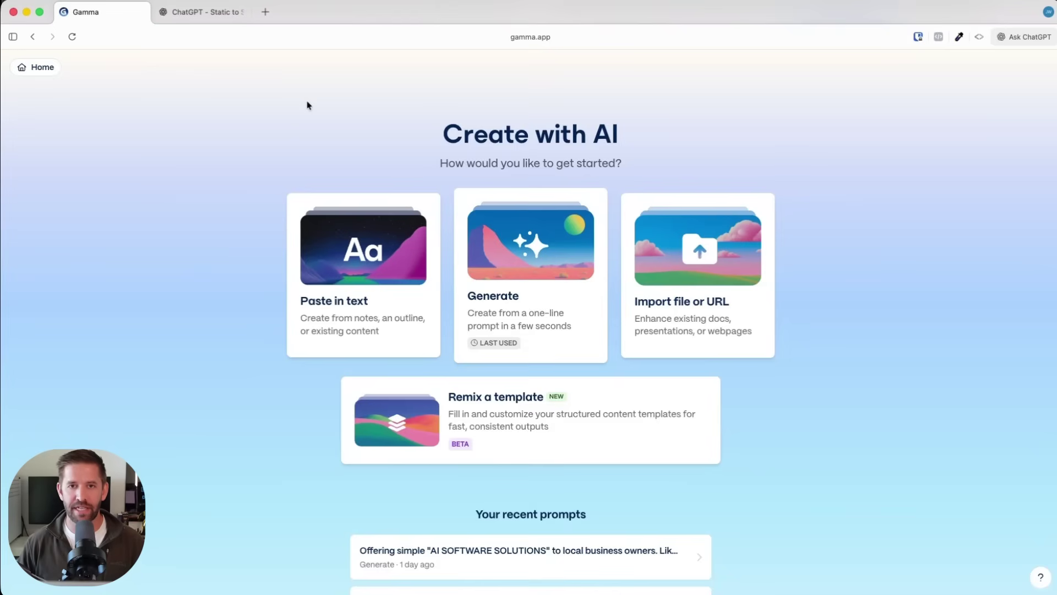
{"action": "scroll", "coordinate": [308, 105], "scroll_direction": "down", "scroll_amount": 2}
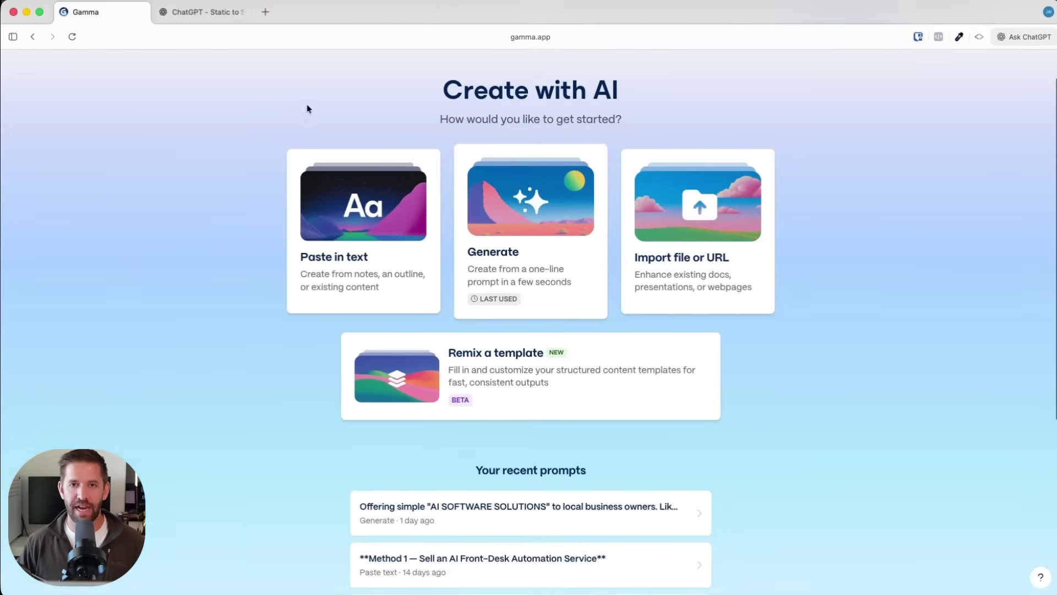
Choose Generate as a Document and paste in the life-coach AI ebook prompt
{"action": "left_click", "coordinate": [521, 211]}
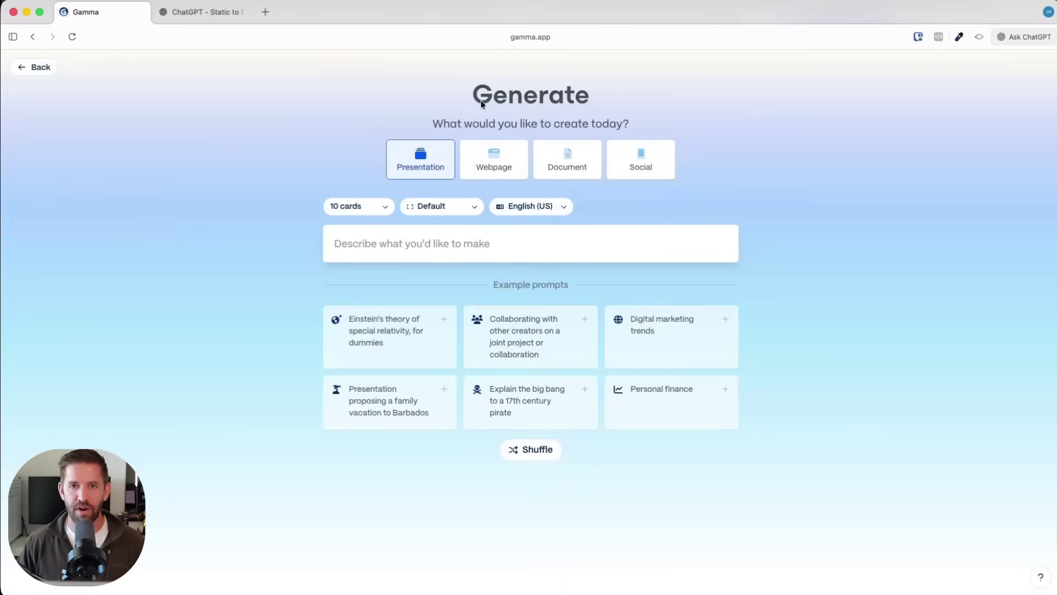
{"action": "left_click", "coordinate": [563, 159]}
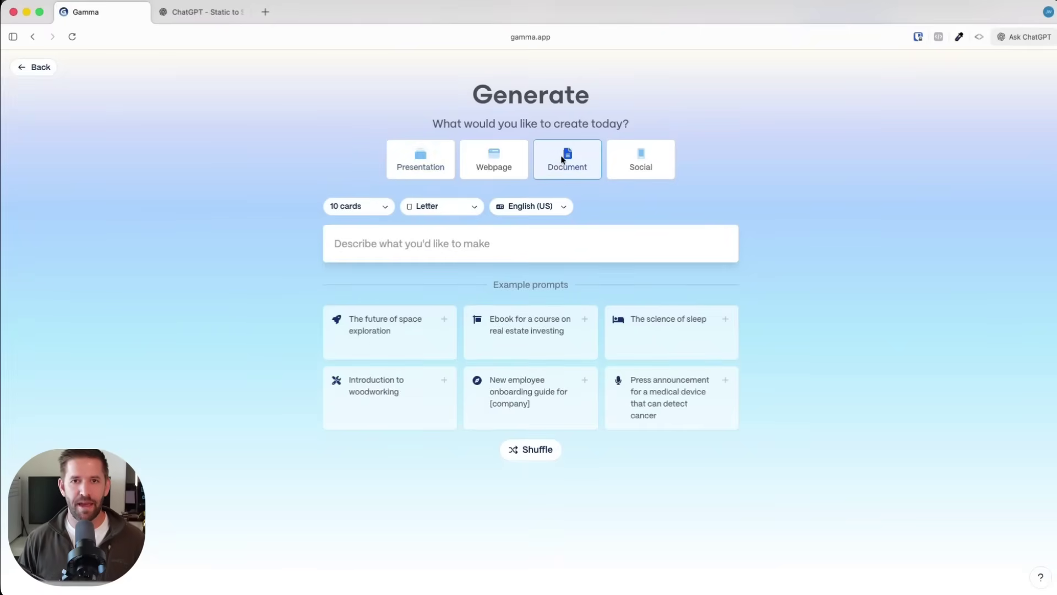
{"action": "left_click", "coordinate": [404, 247]}
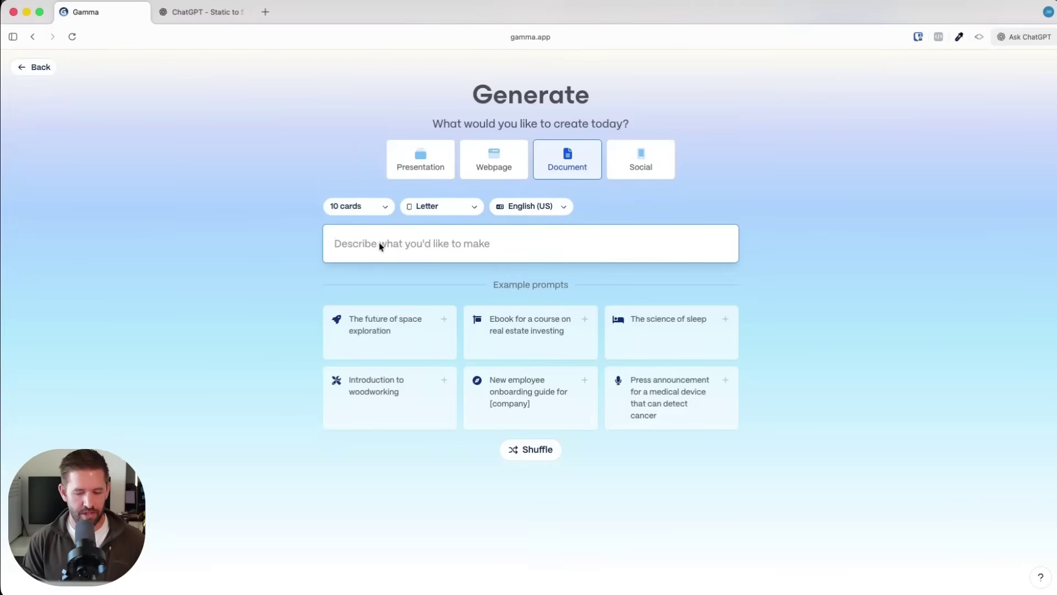
{"action": "type", "text": "Free ebook that will teach life coaches how to make more money in their business by leveraging AI"}
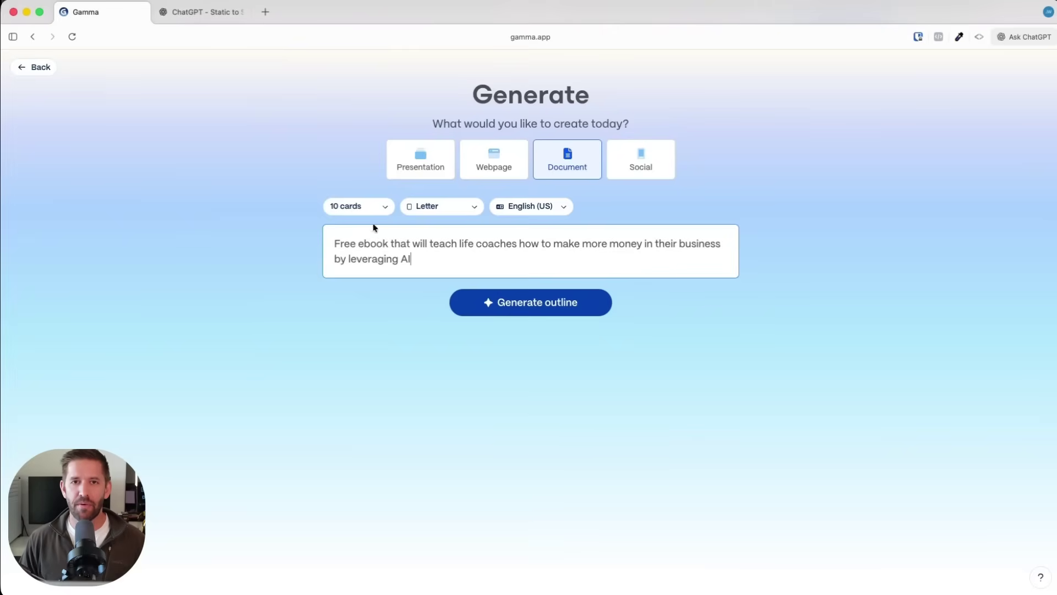
Set the outline length to 7 cards and generate the outline
{"action": "left_click", "coordinate": [384, 212]}
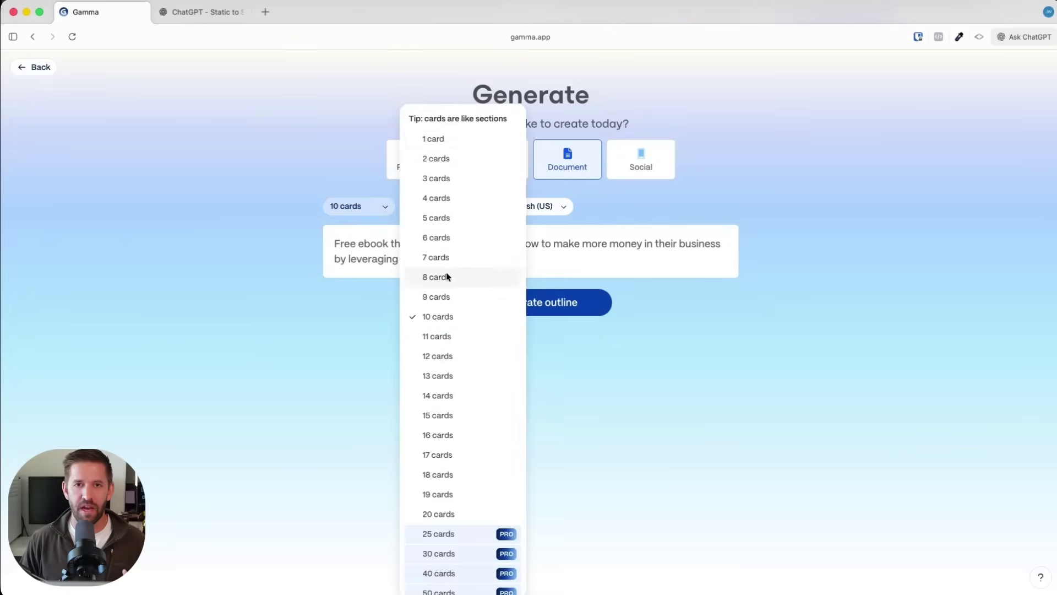
{"action": "scroll", "coordinate": [446, 270], "scroll_direction": "down", "scroll_amount": 1}
{"action": "scroll", "coordinate": [446, 254], "scroll_direction": "up", "scroll_amount": 1}
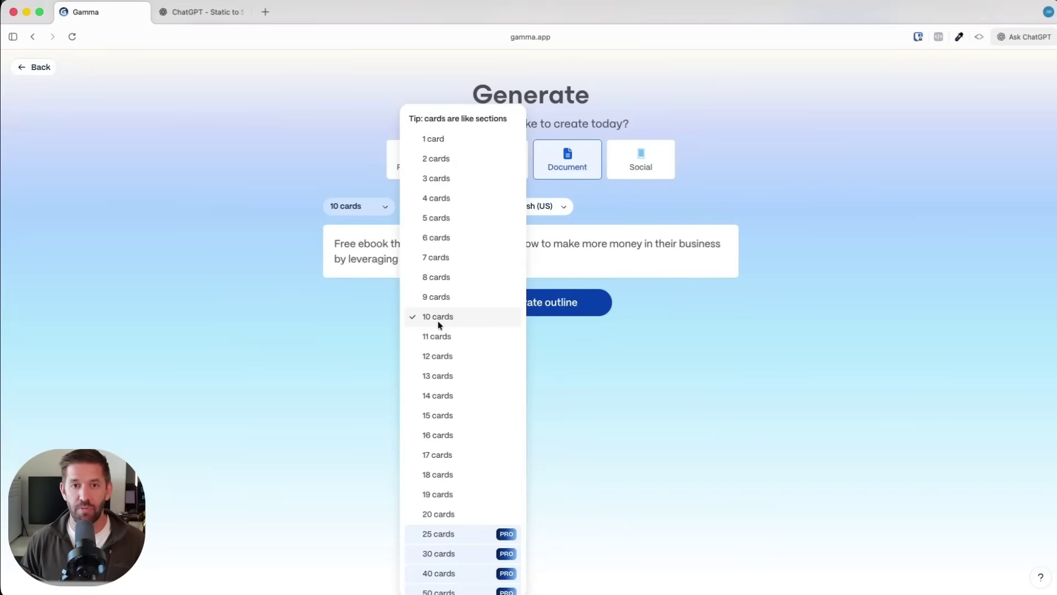
{"action": "left_click", "coordinate": [473, 260]}
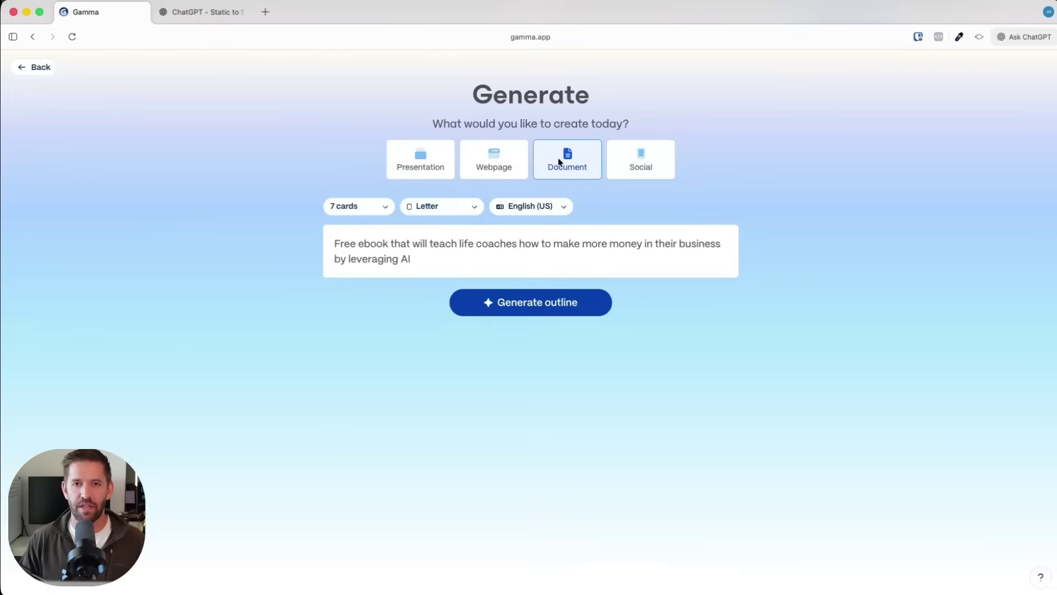
{"action": "left_click", "coordinate": [532, 311]}
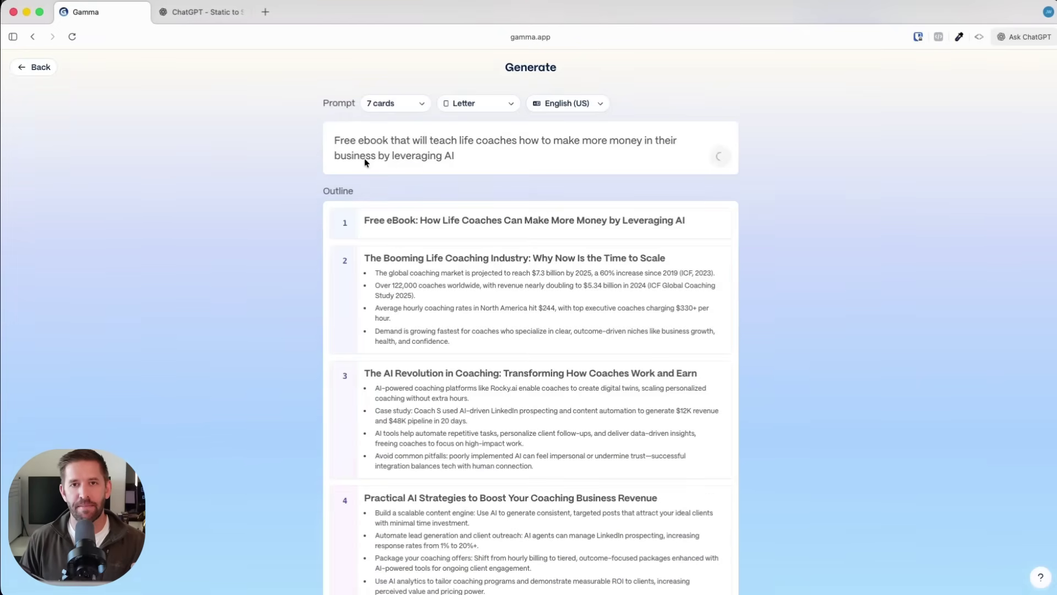
Review the seven drafted outline cards through 'Real-Life Success Stories: Coaches Who Scaled with AI'
{"action": "scroll", "coordinate": [366, 161], "scroll_direction": "down", "scroll_amount": 3}
{"action": "scroll", "coordinate": [334, 224], "scroll_direction": "down", "scroll_amount": 3}
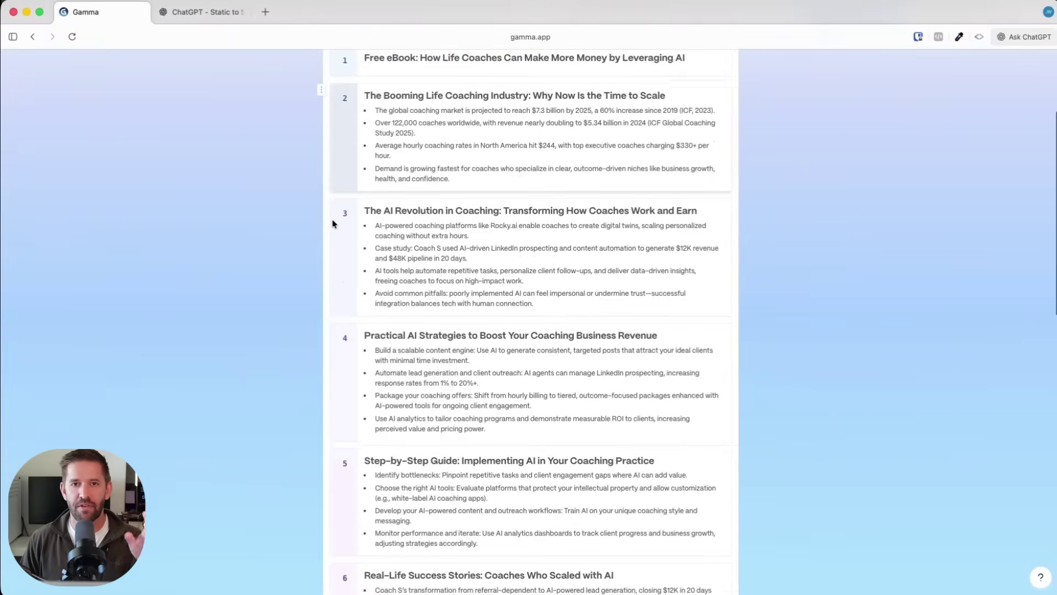
{"action": "scroll", "coordinate": [335, 224], "scroll_direction": "down", "scroll_amount": 2}
{"action": "scroll", "coordinate": [337, 223], "scroll_direction": "down", "scroll_amount": 10}
{"action": "scroll", "coordinate": [337, 224], "scroll_direction": "up", "scroll_amount": 15}
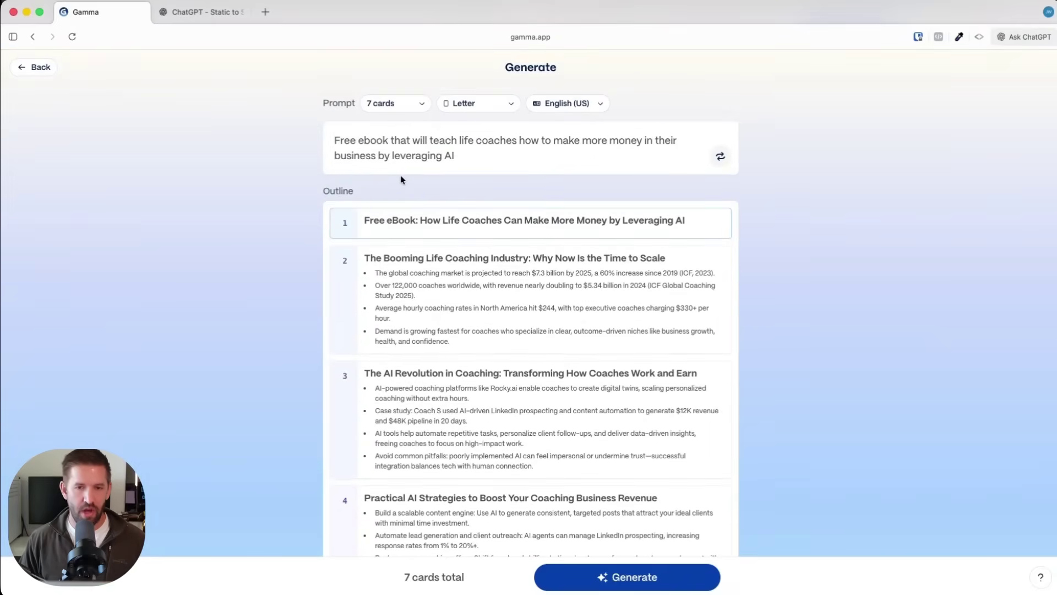
{"action": "left_click_drag", "start_coordinate": [317, 124], "coordinate": [737, 188]}
{"action": "scroll", "coordinate": [343, 209], "scroll_direction": "down", "scroll_amount": 1}
{"action": "scroll", "coordinate": [343, 210], "scroll_direction": "down", "scroll_amount": 3}
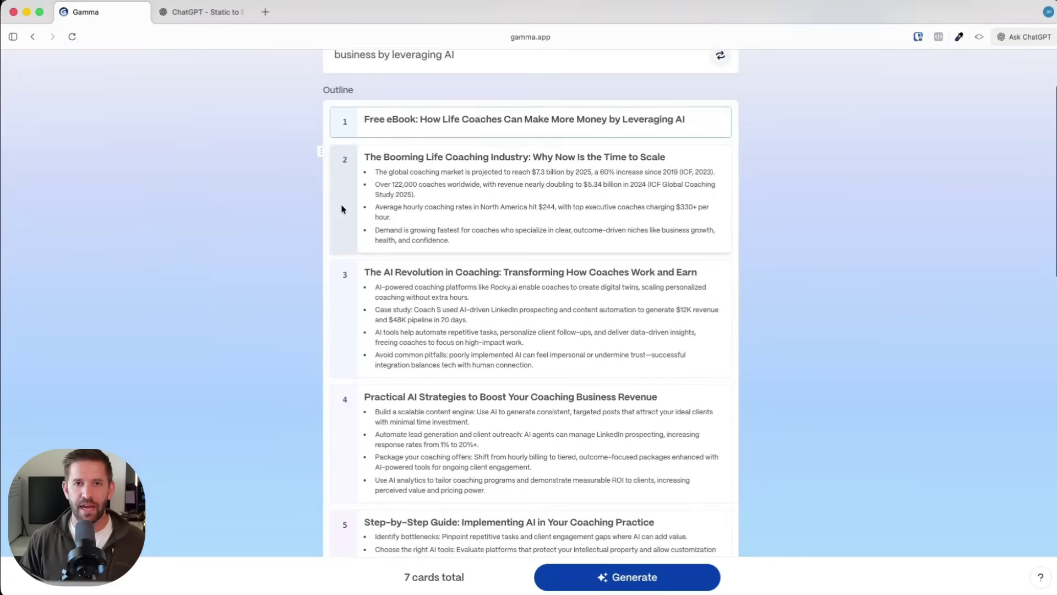
{"action": "mouse_move", "coordinate": [317, 78]}
{"action": "left_mouse_down"}
{"action": "mouse_move", "coordinate": [412, 201]}
{"action": "mouse_move", "coordinate": [592, 386]}
{"action": "mouse_move", "coordinate": [715, 487]}
{"action": "mouse_move", "coordinate": [745, 549]}
{"action": "left_mouse_up"}
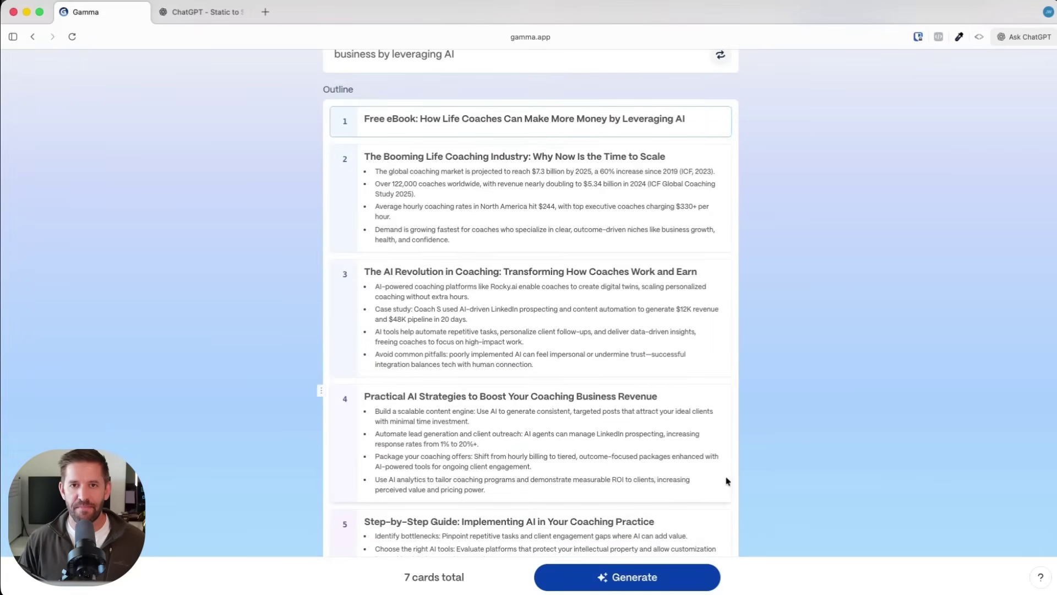
{"action": "scroll", "coordinate": [591, 299], "scroll_direction": "down", "scroll_amount": 1}
{"action": "scroll", "coordinate": [590, 299], "scroll_direction": "down", "scroll_amount": 3}
{"action": "scroll", "coordinate": [413, 113], "scroll_direction": "up", "scroll_amount": 3}
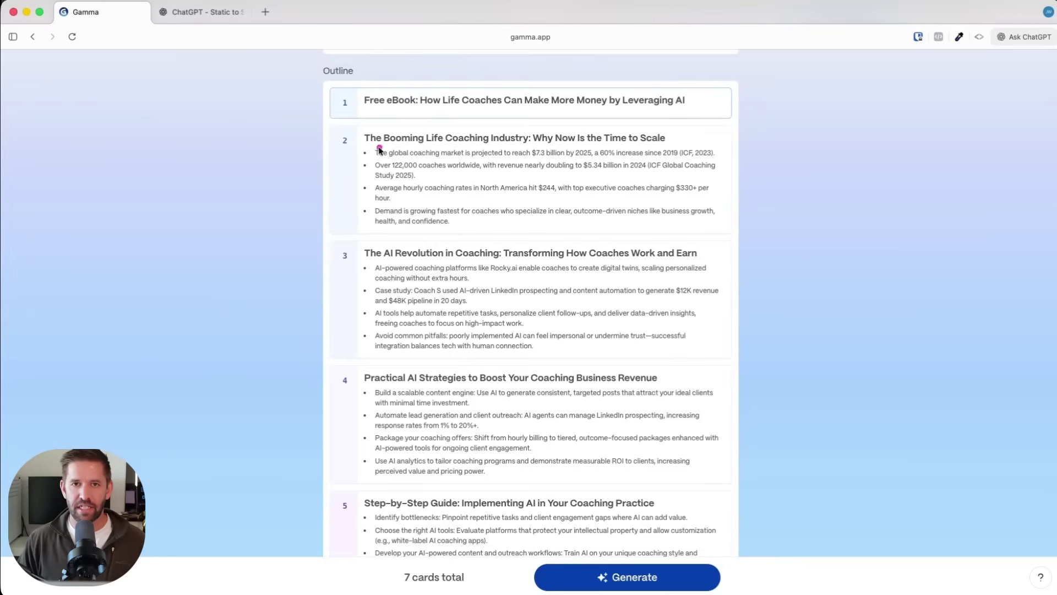
{"action": "left_click_drag", "start_coordinate": [380, 150], "coordinate": [666, 226]}
{"action": "scroll", "coordinate": [649, 237], "scroll_direction": "down", "scroll_amount": 3}
{"action": "scroll", "coordinate": [648, 237], "scroll_direction": "down", "scroll_amount": 1}
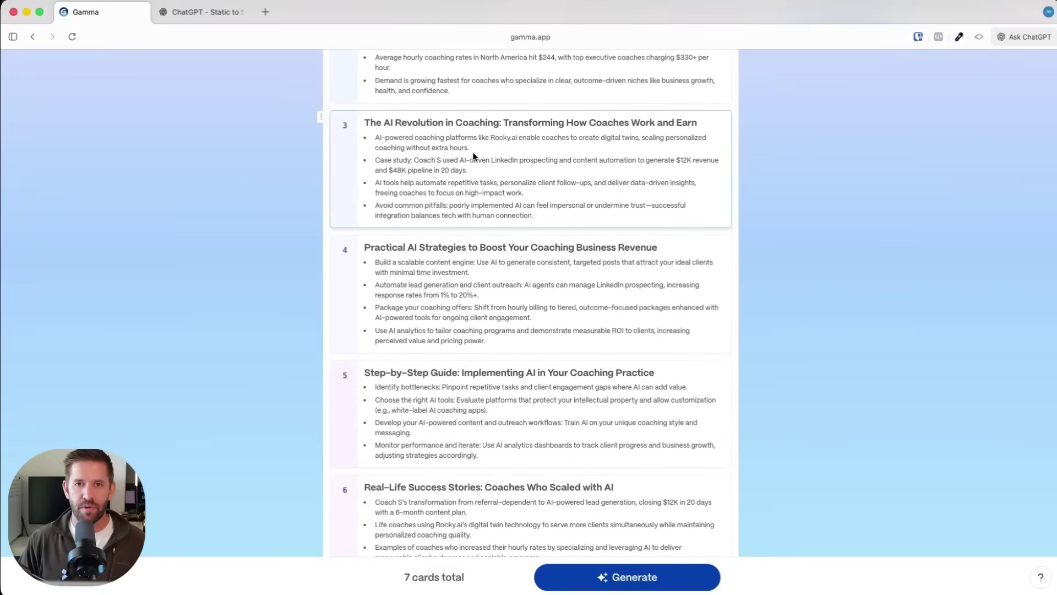
Make card 3's last bullet read 'AI for life coaches booming.'
{"action": "triple_click", "coordinate": [434, 207]}
{"action": "key", "text": "BackSpace"}
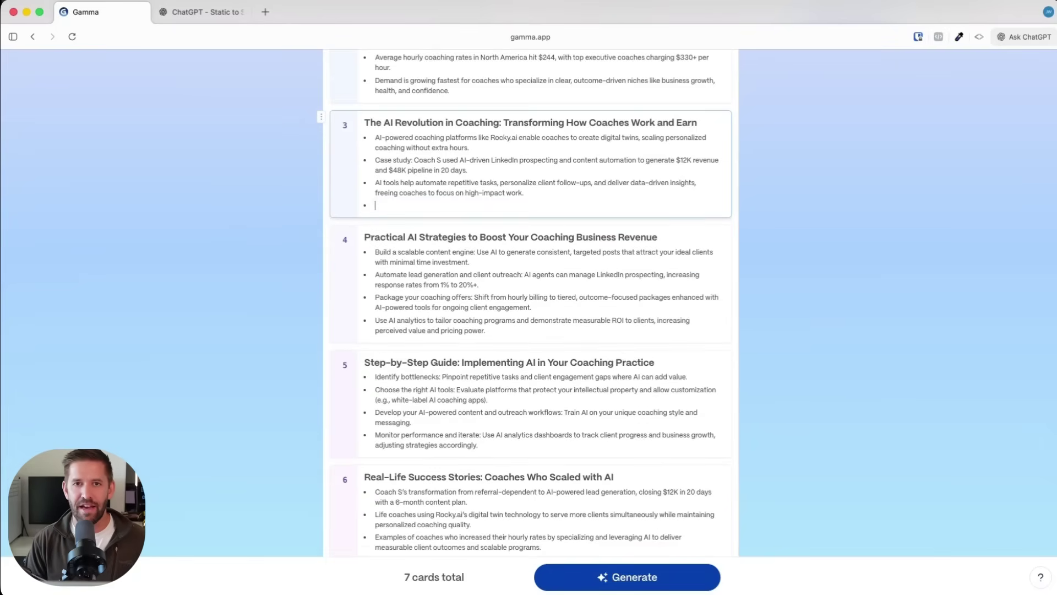
{"action": "type", "text": "AI"}
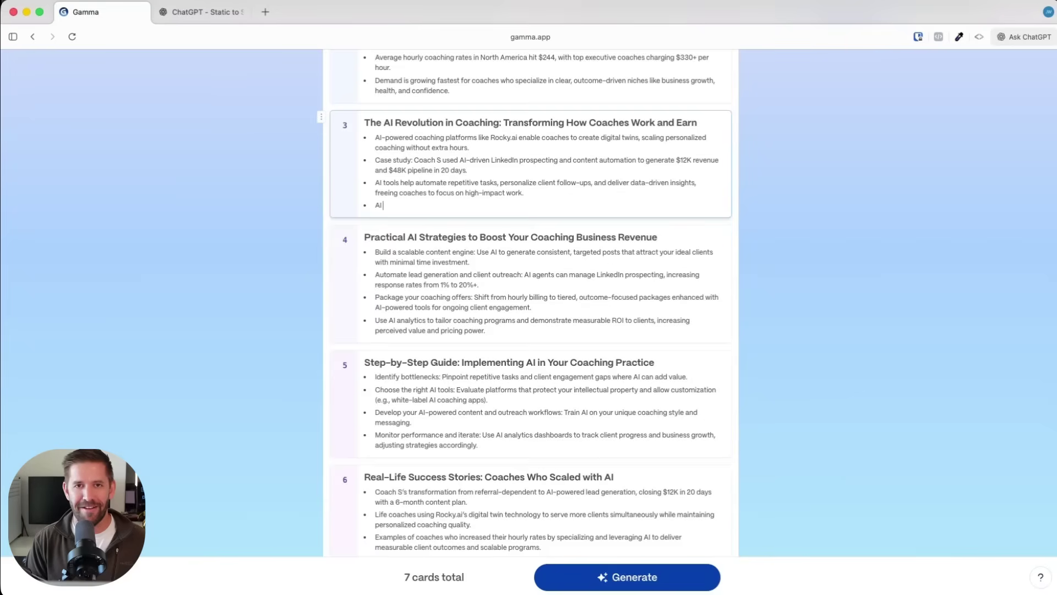
{"action": "type", "text": " for life coaces is"}
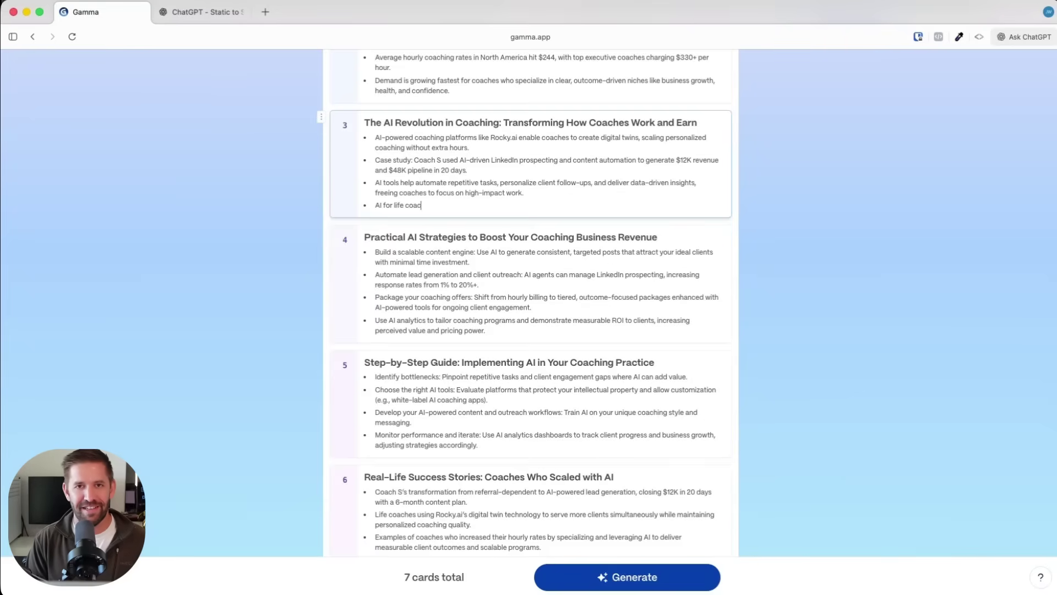
{"action": "key", "text": "BackSpace"}
{"action": "key", "text": "BackSpace"}
{"action": "key", "text": "BackSpace"}
{"action": "type", "text": "s booom"}
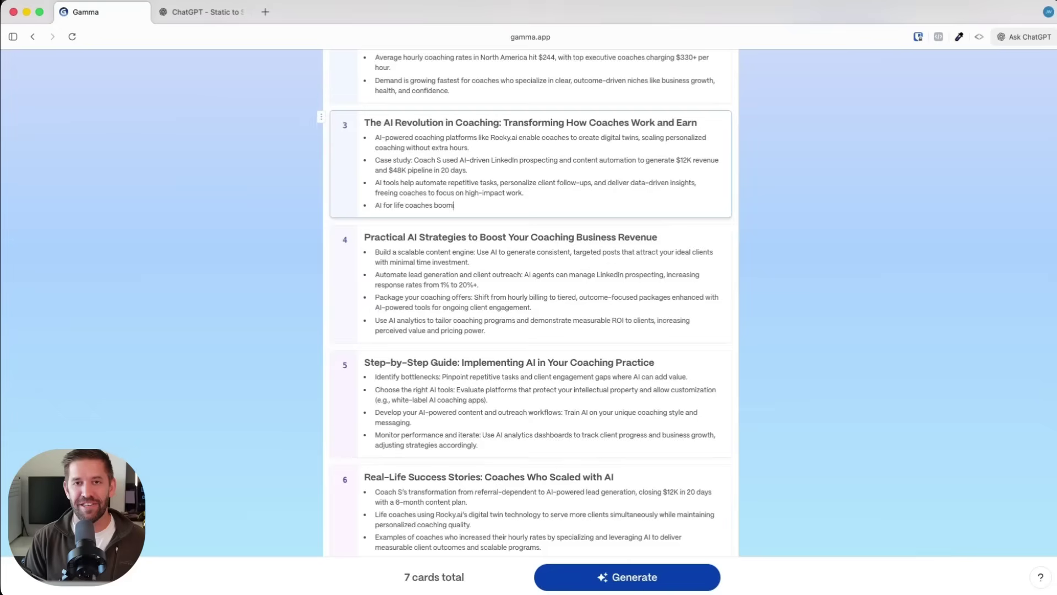
{"action": "type", "text": "ing."}
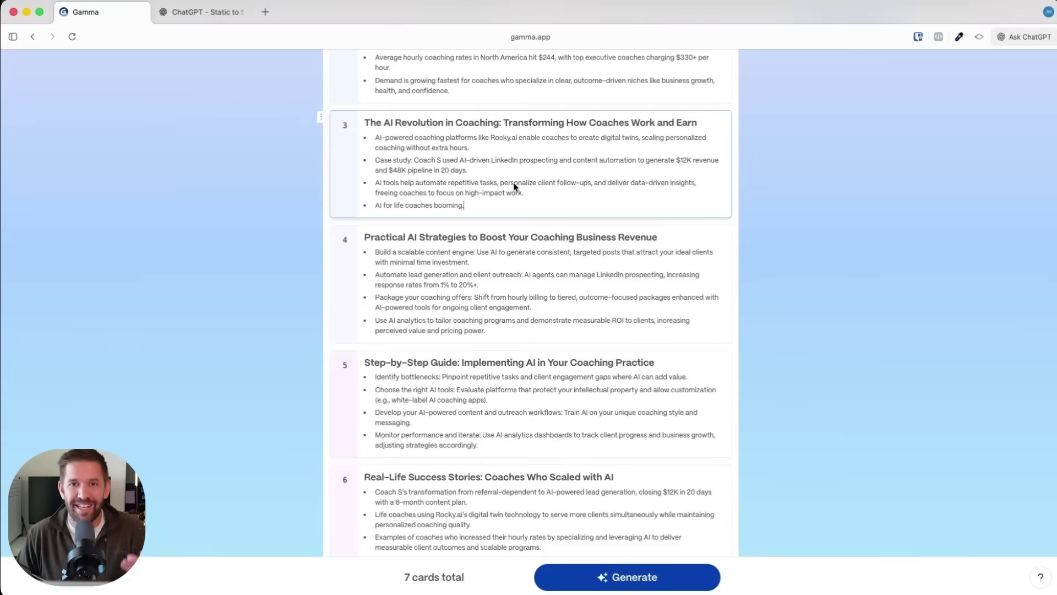
{"action": "scroll", "coordinate": [513, 184], "scroll_direction": "down", "scroll_amount": 6}
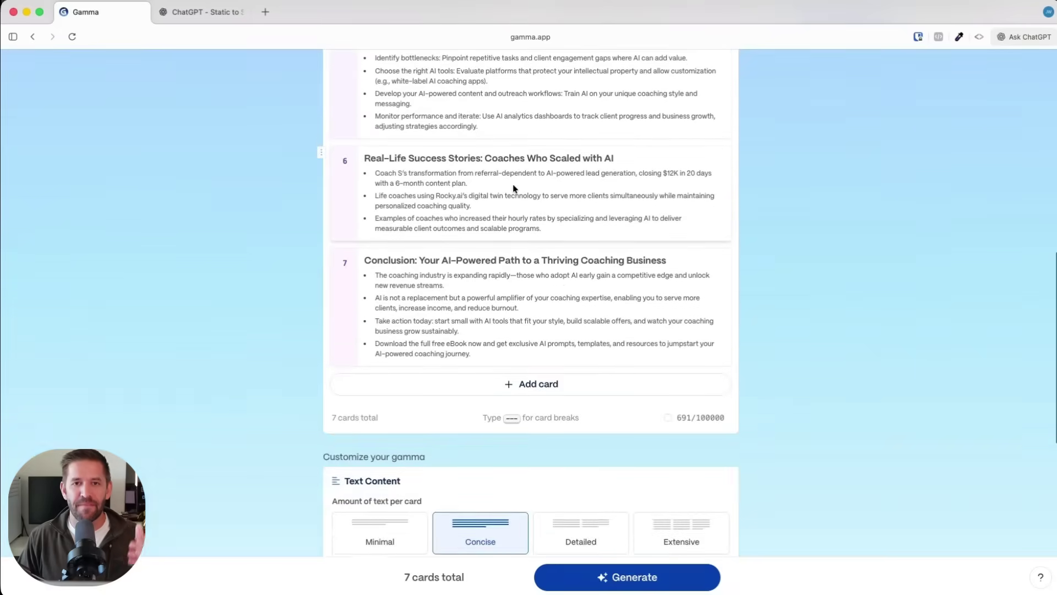
{"action": "scroll", "coordinate": [502, 203], "scroll_direction": "up", "scroll_amount": 5}
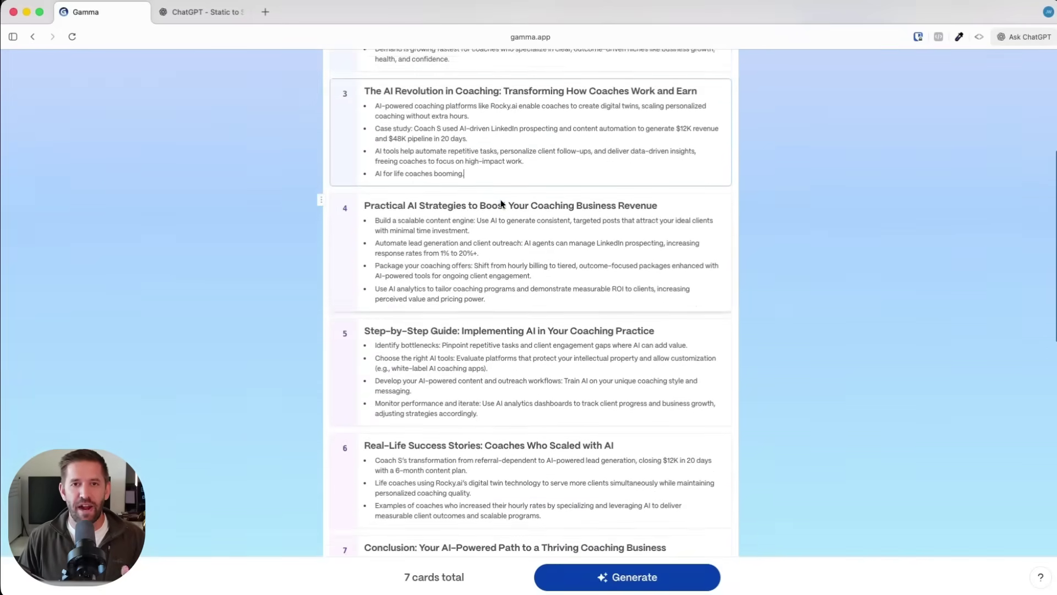
{"action": "scroll", "coordinate": [501, 201], "scroll_direction": "up", "scroll_amount": 2}
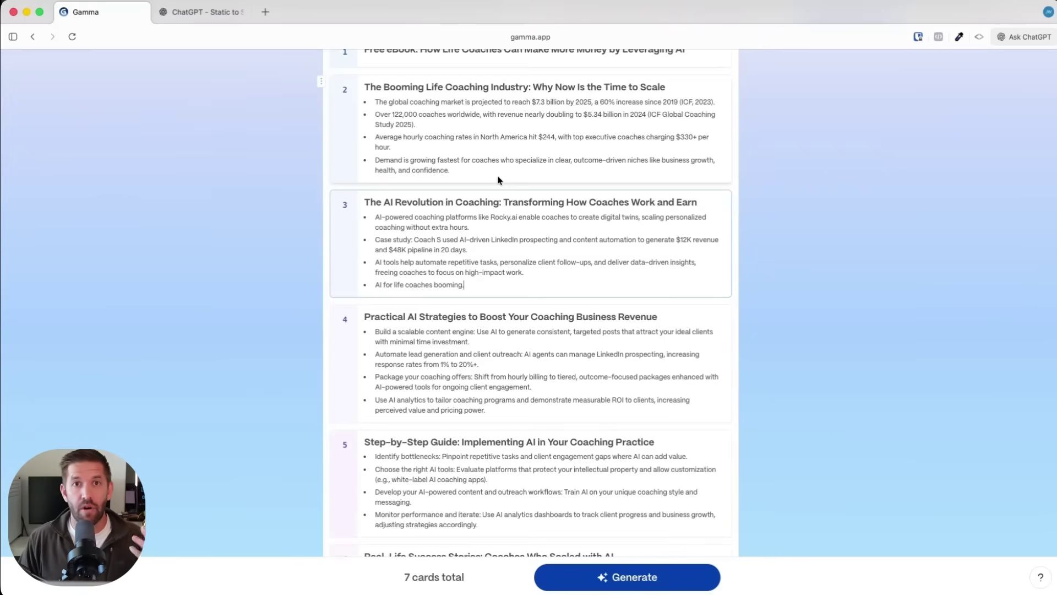
{"action": "scroll", "coordinate": [499, 184], "scroll_direction": "down", "scroll_amount": 10}
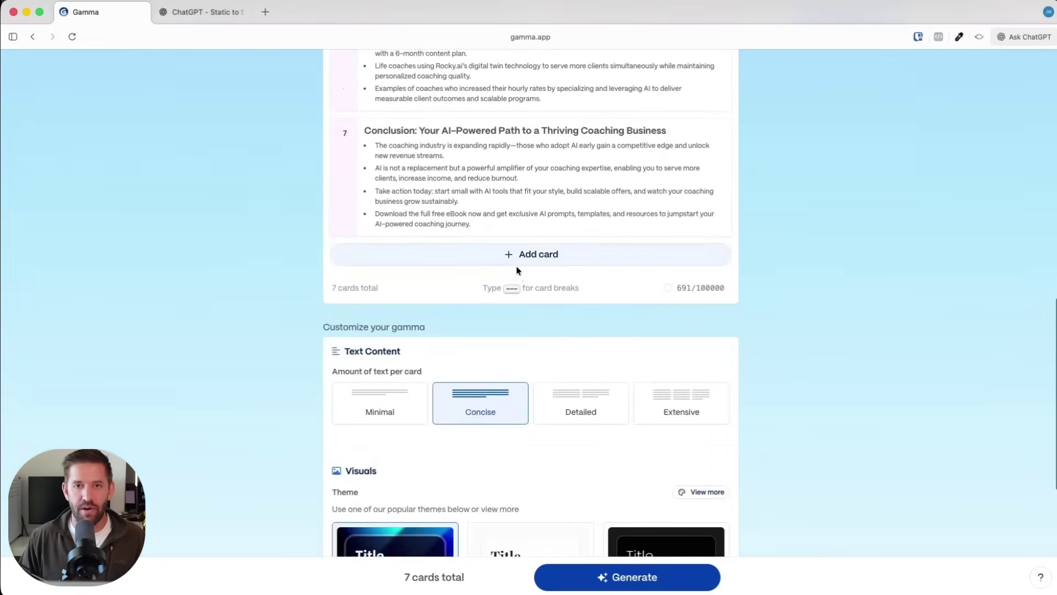
Add an eighth 'Next Steps' card with the bullet 'Book a free call to learn how we can work together.'
{"action": "left_click", "coordinate": [523, 259]}
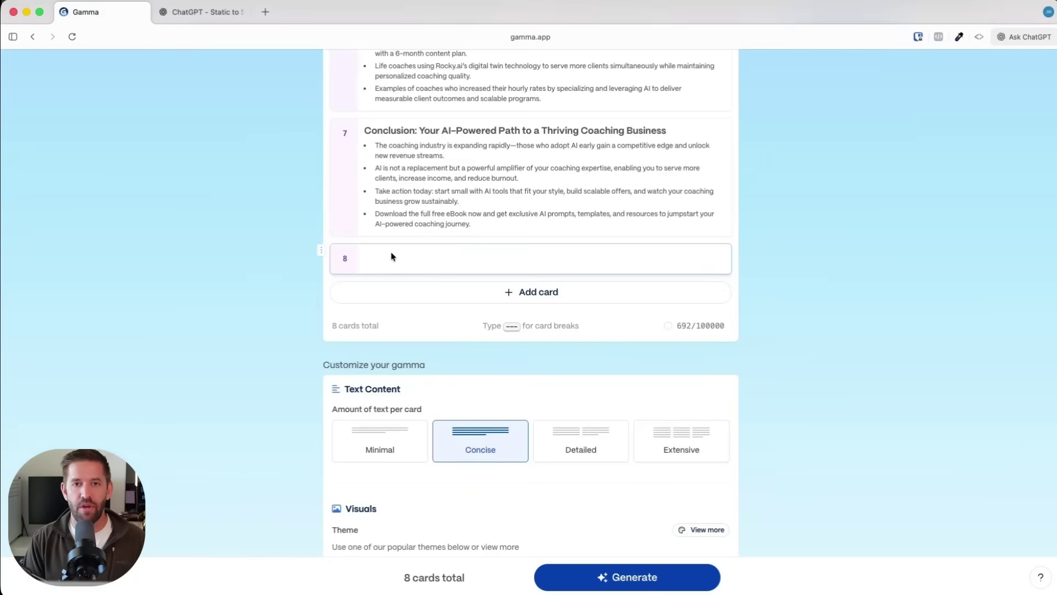
{"action": "type", "text": "Next"}
{"action": "key", "text": "BackSpace"}
{"action": "key", "text": "BackSpace"}
{"action": "key", "text": "BackSpace"}
{"action": "type", "text": "ext Steps"}
{"action": "key", "text": "Return"}
{"action": "type", "text": "Book a free call to learn how we can"}
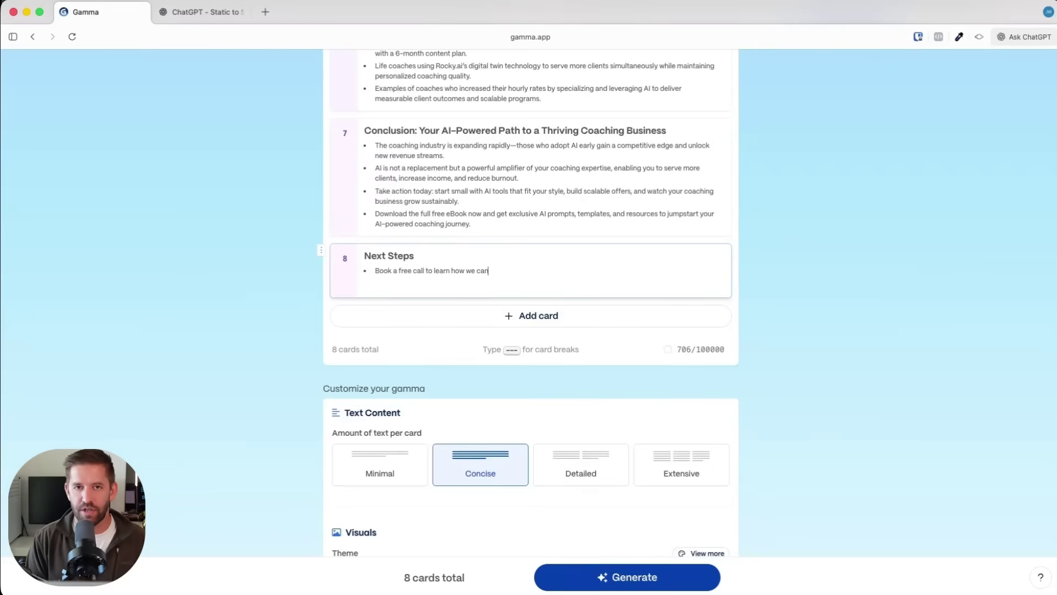
{"action": "type", "text": " work together."}
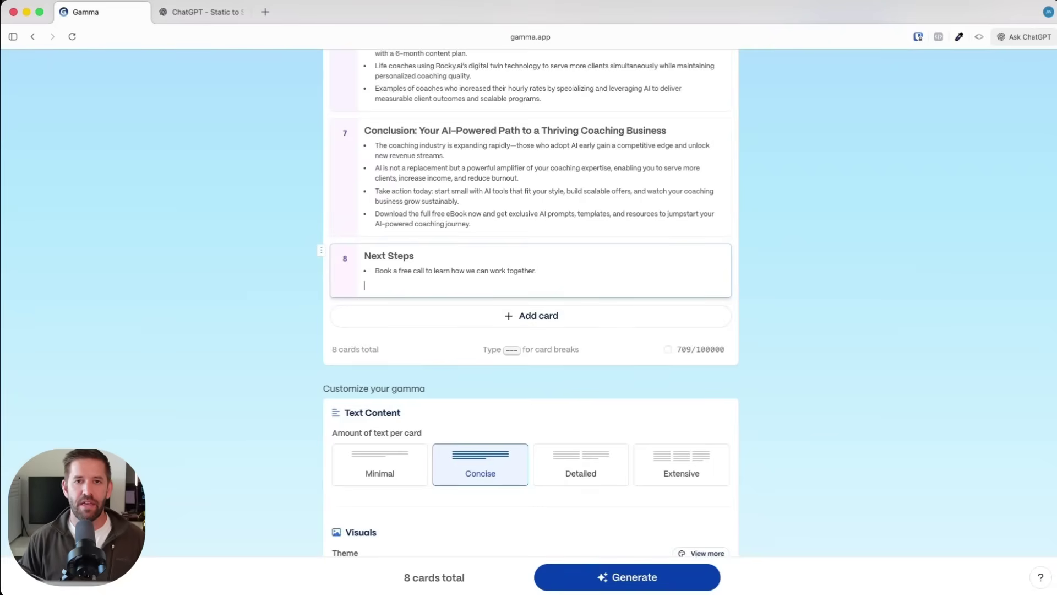
{"action": "key", "text": "BackSpace"}
{"action": "scroll", "coordinate": [437, 235], "scroll_direction": "up", "scroll_amount": 4}
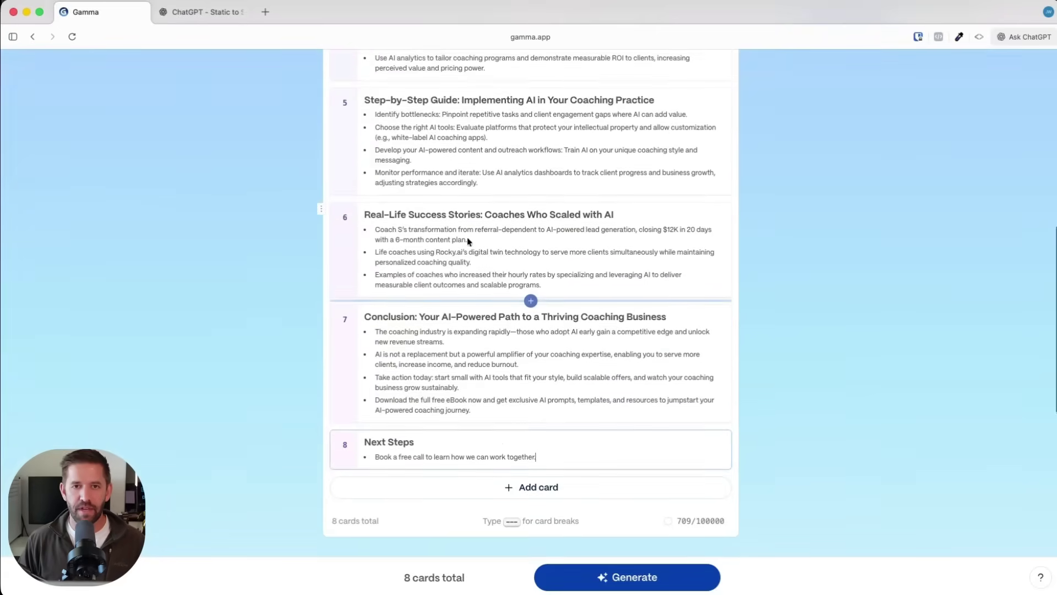
{"action": "scroll", "coordinate": [454, 286], "scroll_direction": "down", "scroll_amount": 5}
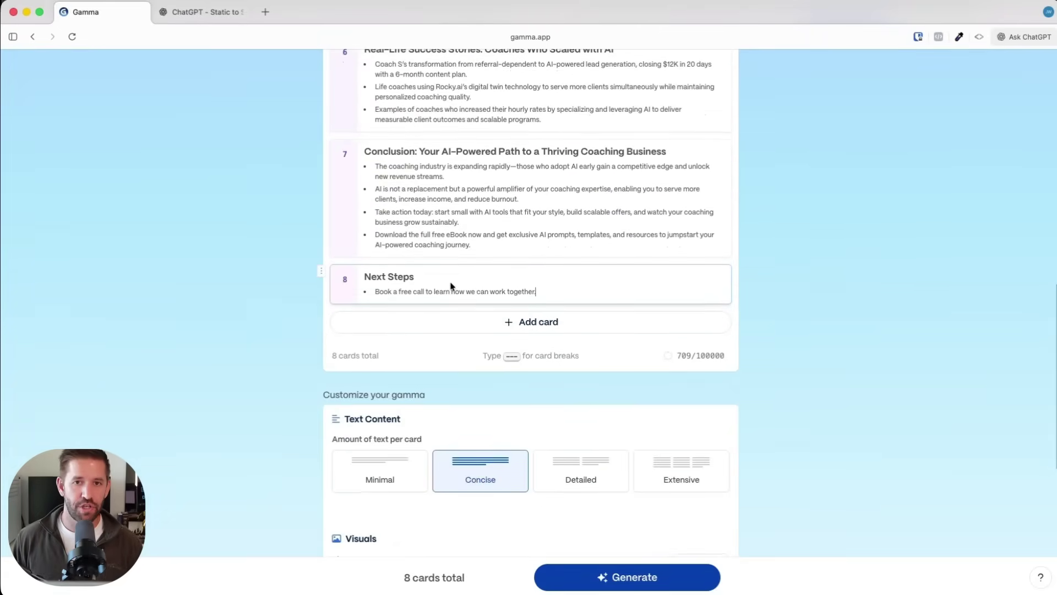
{"action": "scroll", "coordinate": [440, 280], "scroll_direction": "down", "scroll_amount": 2}
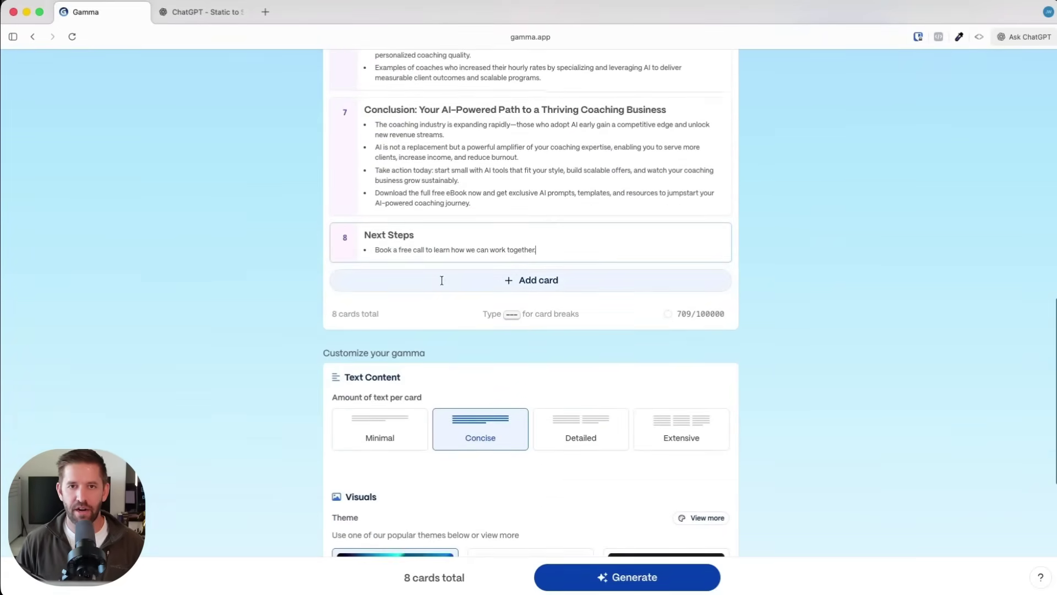
{"action": "scroll", "coordinate": [447, 270], "scroll_direction": "up", "scroll_amount": 10}
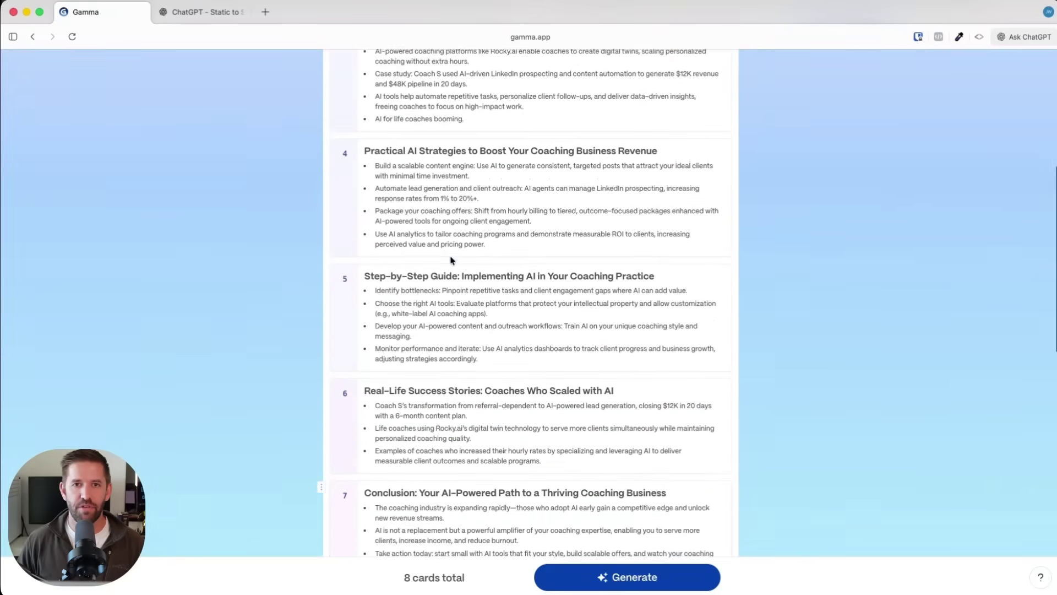
{"action": "scroll", "coordinate": [452, 259], "scroll_direction": "down", "scroll_amount": 5}
{"action": "scroll", "coordinate": [450, 260], "scroll_direction": "down", "scroll_amount": 7}
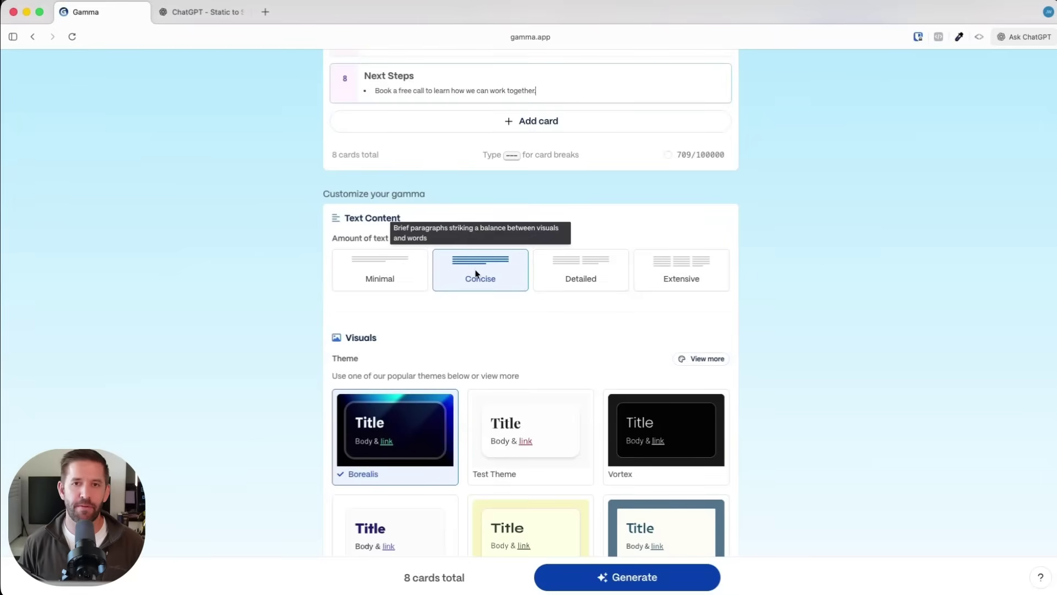
{"action": "scroll", "coordinate": [476, 274], "scroll_direction": "down", "scroll_amount": 3}
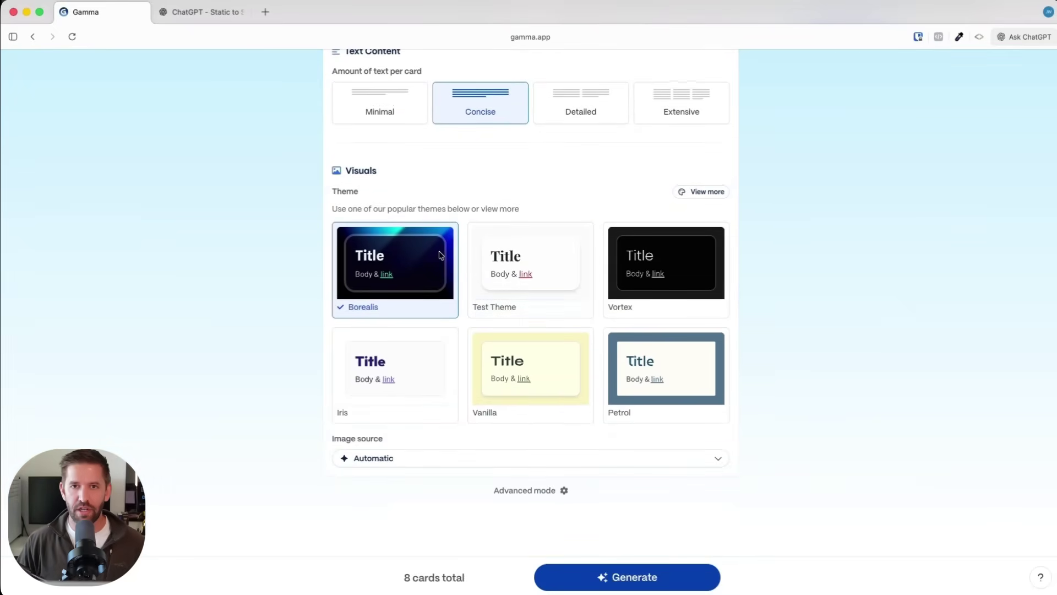
Browse the full theme list and apply the pink Malibu theme in place of Borealis
{"action": "left_click", "coordinate": [692, 192]}
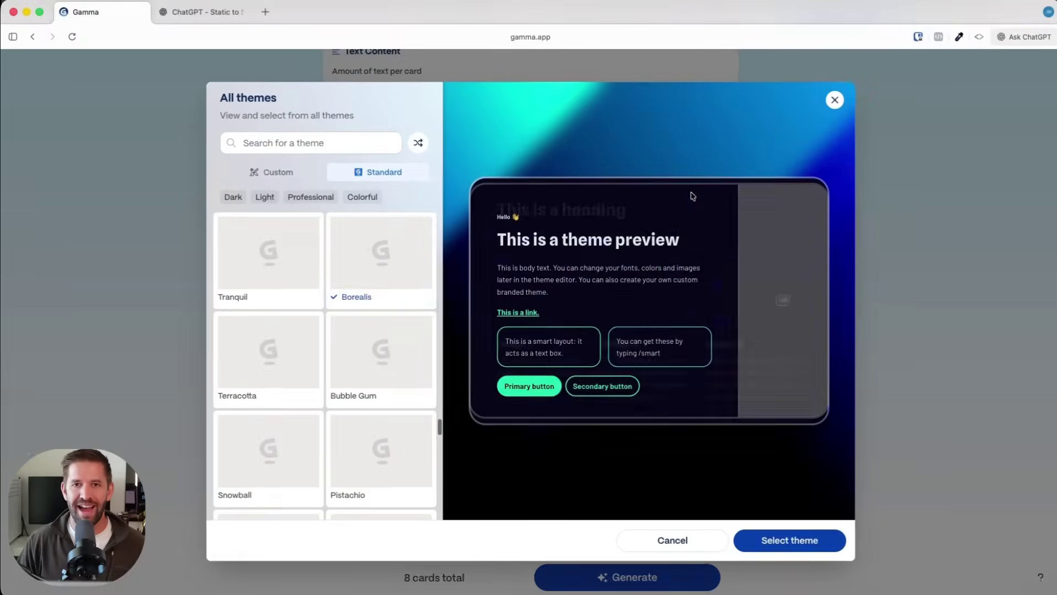
{"action": "left_click", "coordinate": [836, 100]}
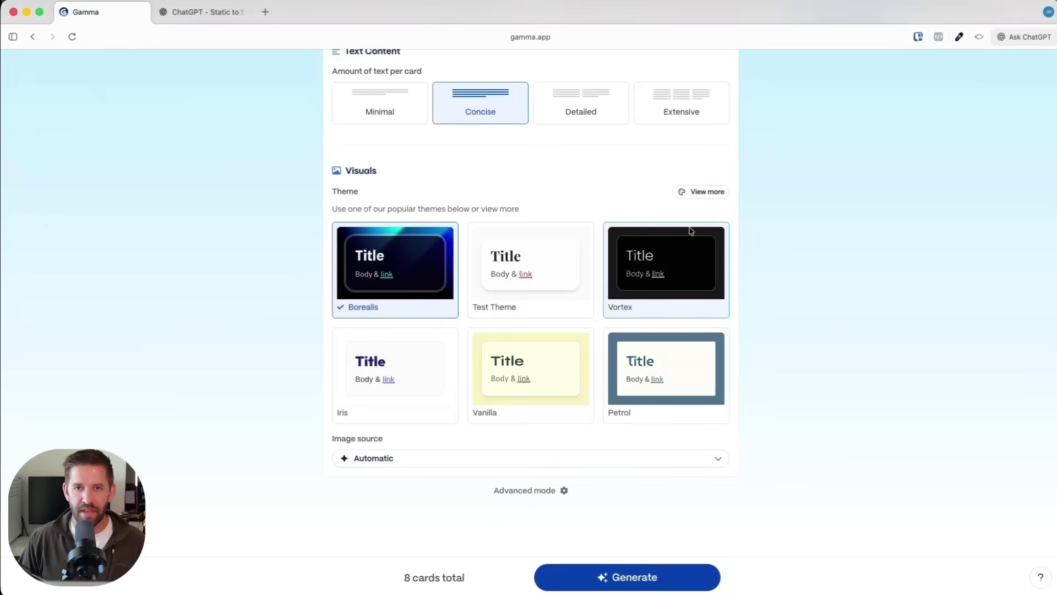
{"action": "left_click", "coordinate": [695, 193]}
{"action": "scroll", "coordinate": [380, 336], "scroll_direction": "down", "scroll_amount": 5}
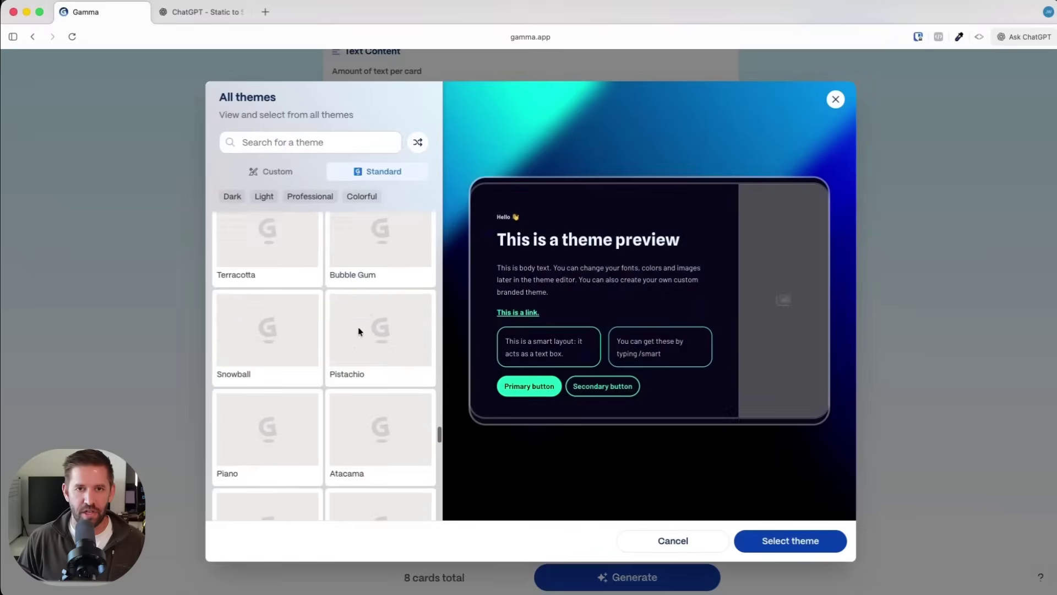
{"action": "scroll", "coordinate": [361, 331], "scroll_direction": "down", "scroll_amount": 2}
{"action": "scroll", "coordinate": [361, 331], "scroll_direction": "down", "scroll_amount": 3}
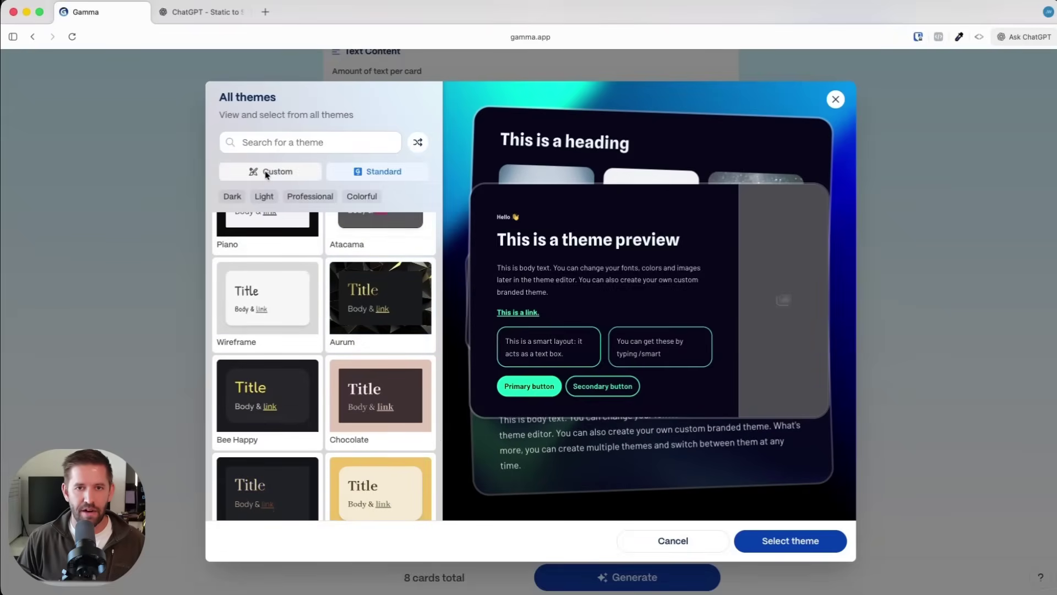
{"action": "scroll", "coordinate": [310, 332], "scroll_direction": "down", "scroll_amount": 10}
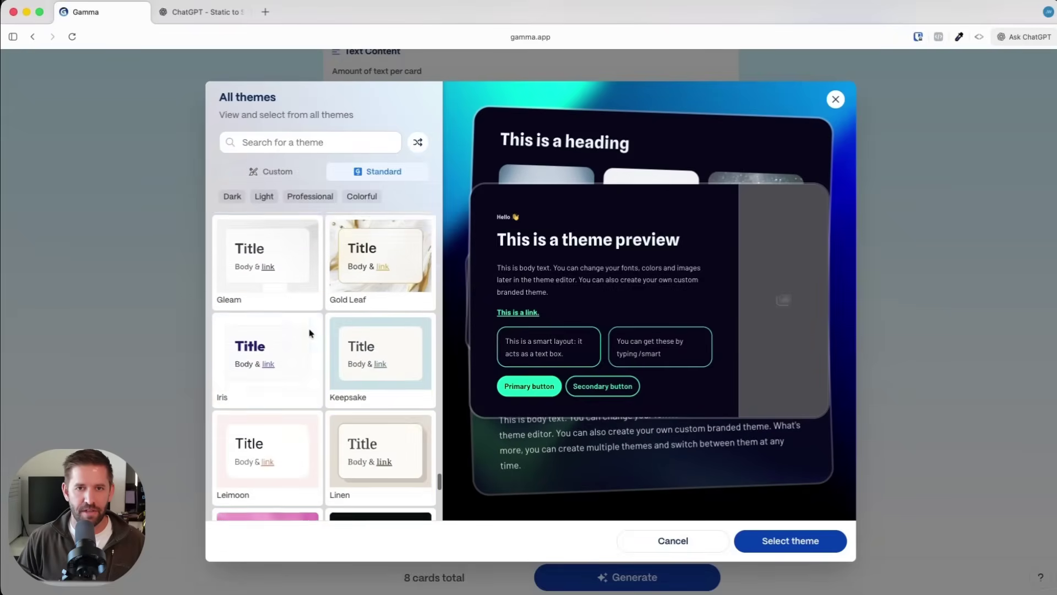
{"action": "scroll", "coordinate": [310, 333], "scroll_direction": "down", "scroll_amount": 10}
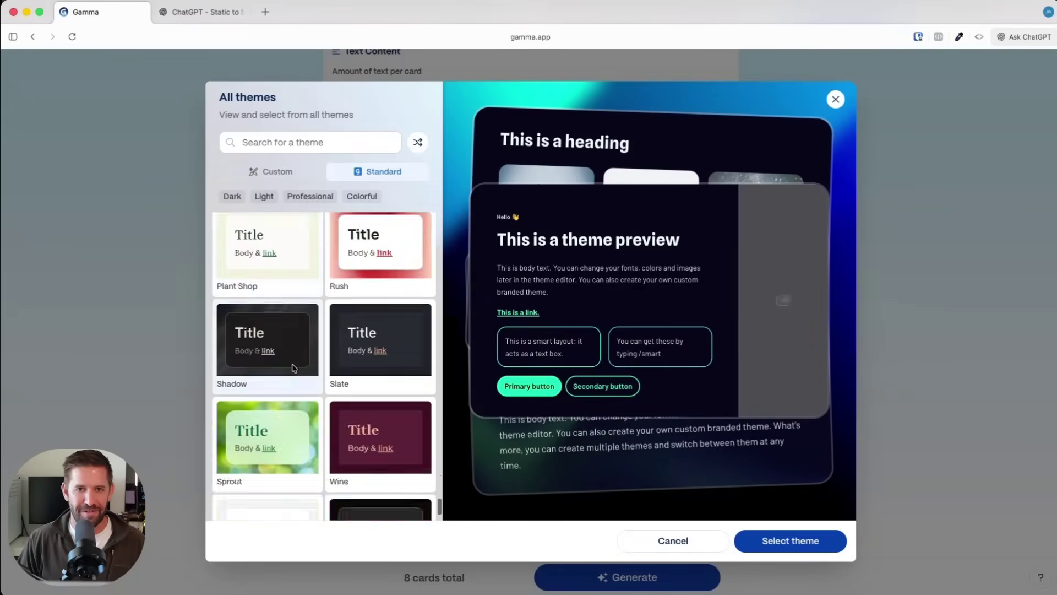
{"action": "scroll", "coordinate": [297, 364], "scroll_direction": "up", "scroll_amount": 2}
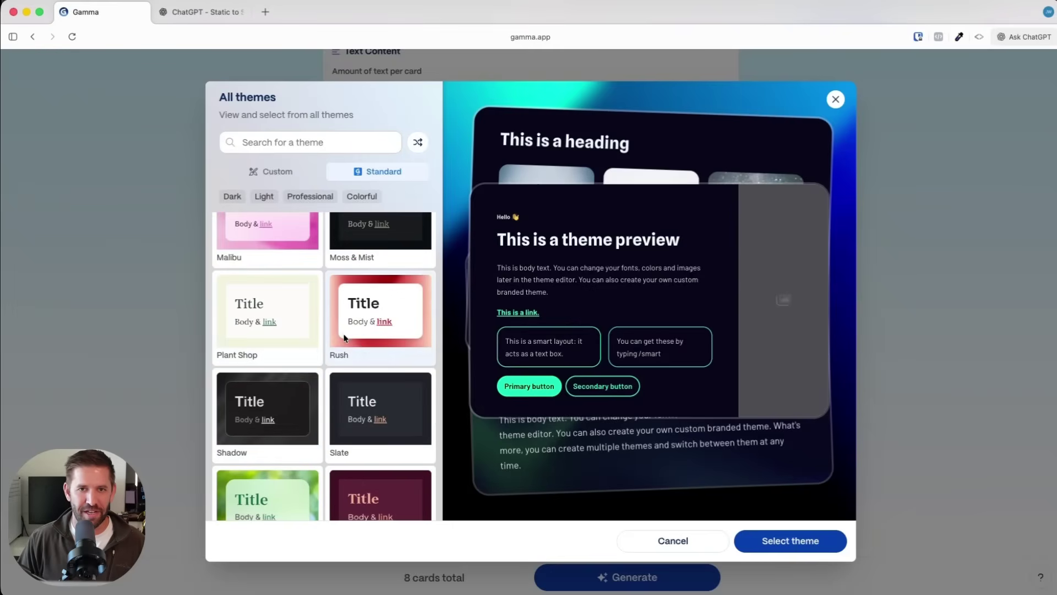
{"action": "scroll", "coordinate": [344, 337], "scroll_direction": "up", "scroll_amount": 2}
{"action": "left_click", "coordinate": [269, 286]}
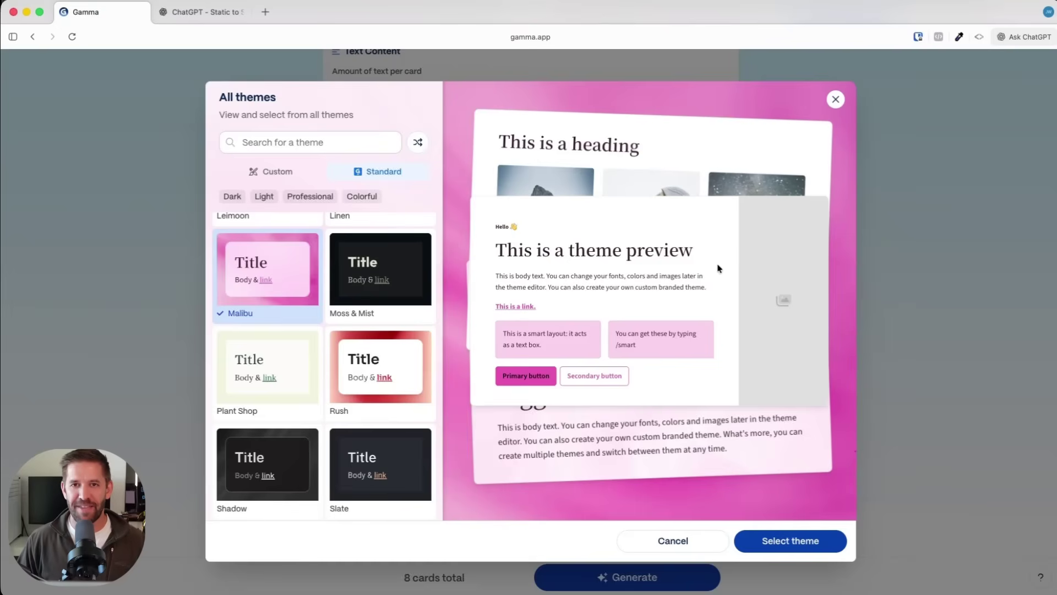
{"action": "left_click", "coordinate": [786, 536]}
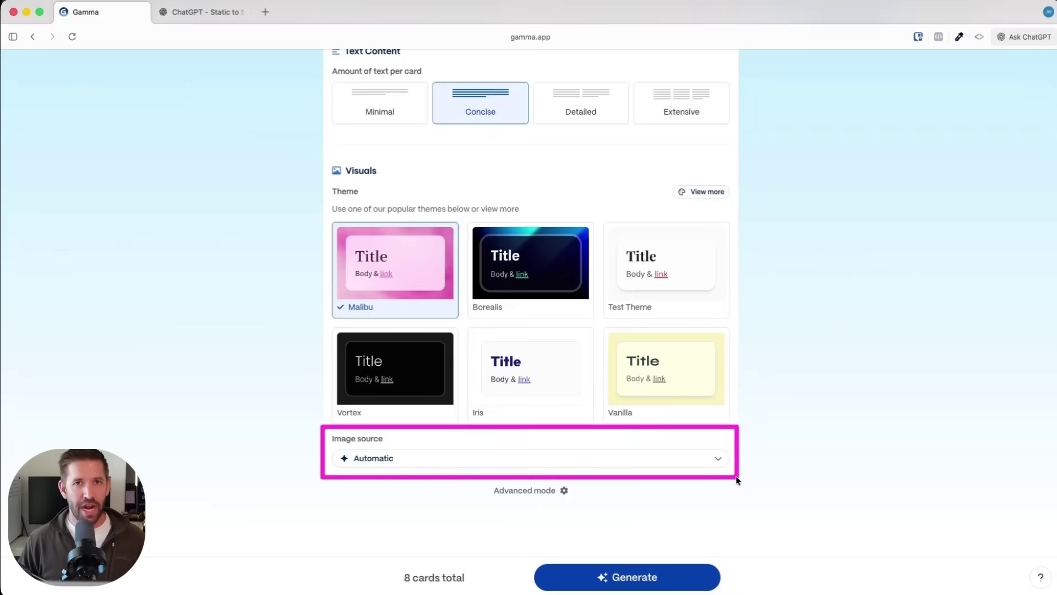
Keep Automatic as the ebook's image source
{"action": "left_click", "coordinate": [666, 460]}
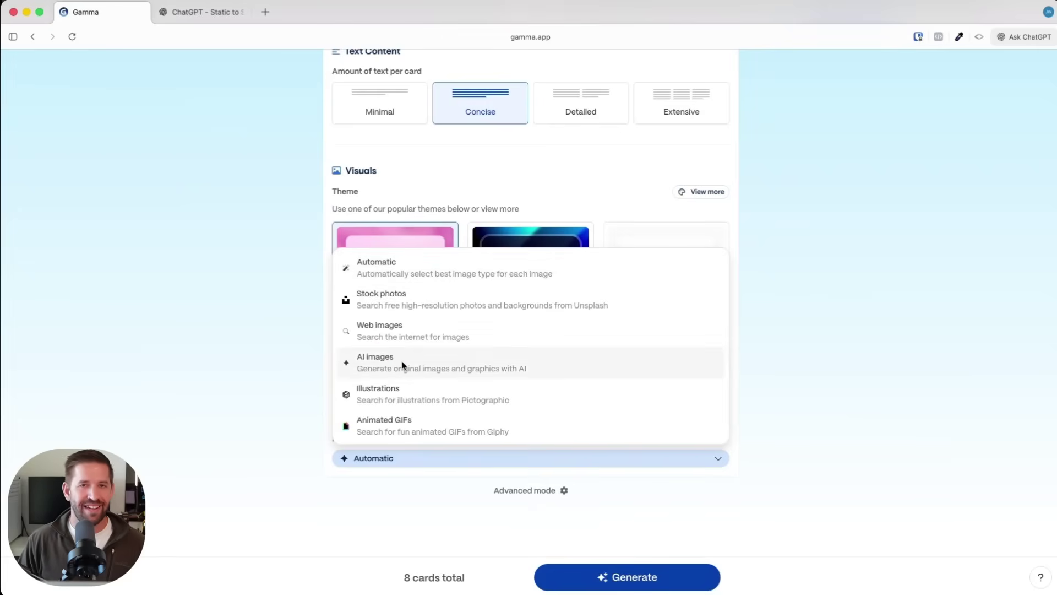
{"action": "left_click", "coordinate": [388, 274]}
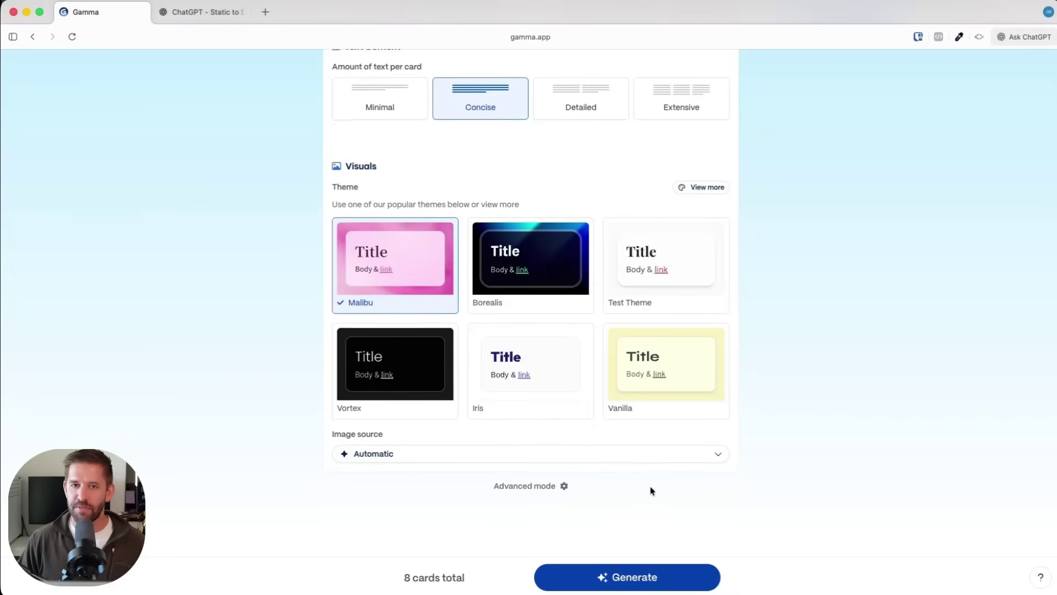
Generate the 8-card Malibu ebook and scroll through the cards as they appear
{"action": "left_click", "coordinate": [612, 576]}
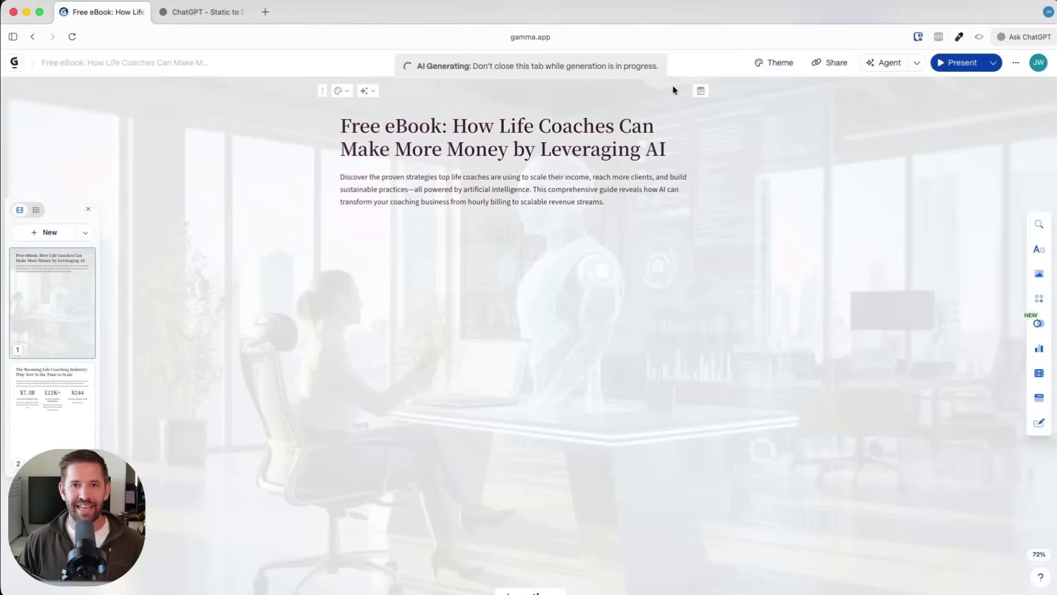
{"action": "scroll", "coordinate": [700, 257], "scroll_direction": "down", "scroll_amount": 10}
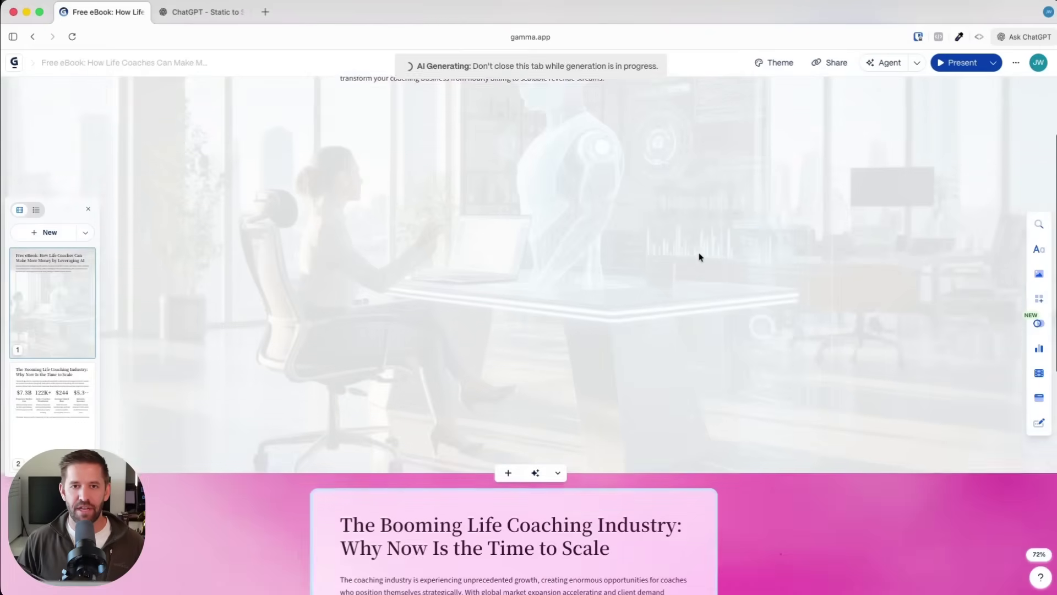
{"action": "scroll", "coordinate": [700, 257], "scroll_direction": "down", "scroll_amount": 5}
{"action": "scroll", "coordinate": [700, 257], "scroll_direction": "down", "scroll_amount": 10}
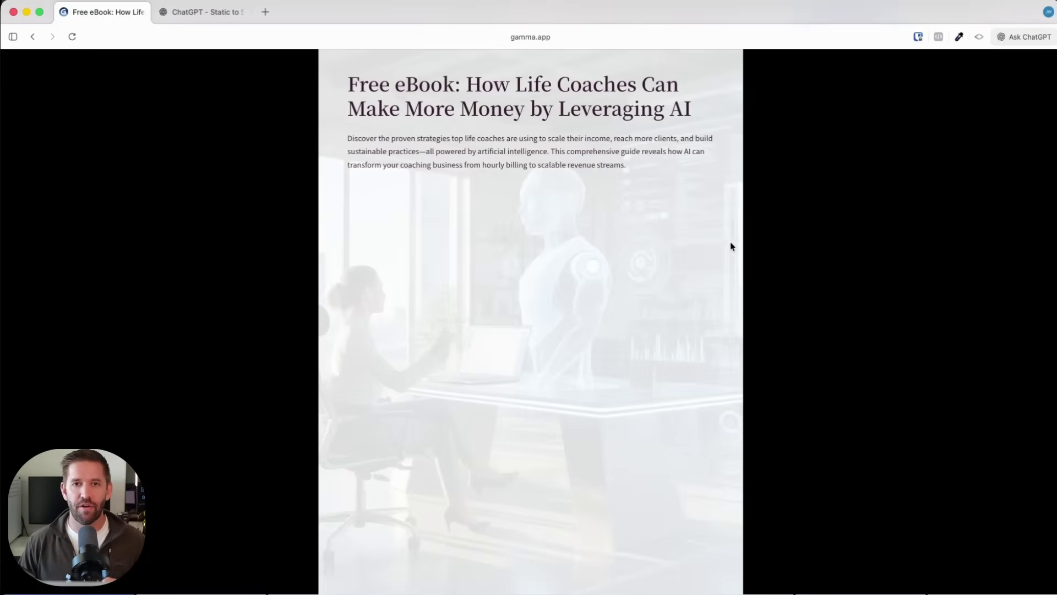
Advance through each slide to the closing 'Ready to Transform' card, marking its title with the pen
{"action": "key", "text": "Right"}
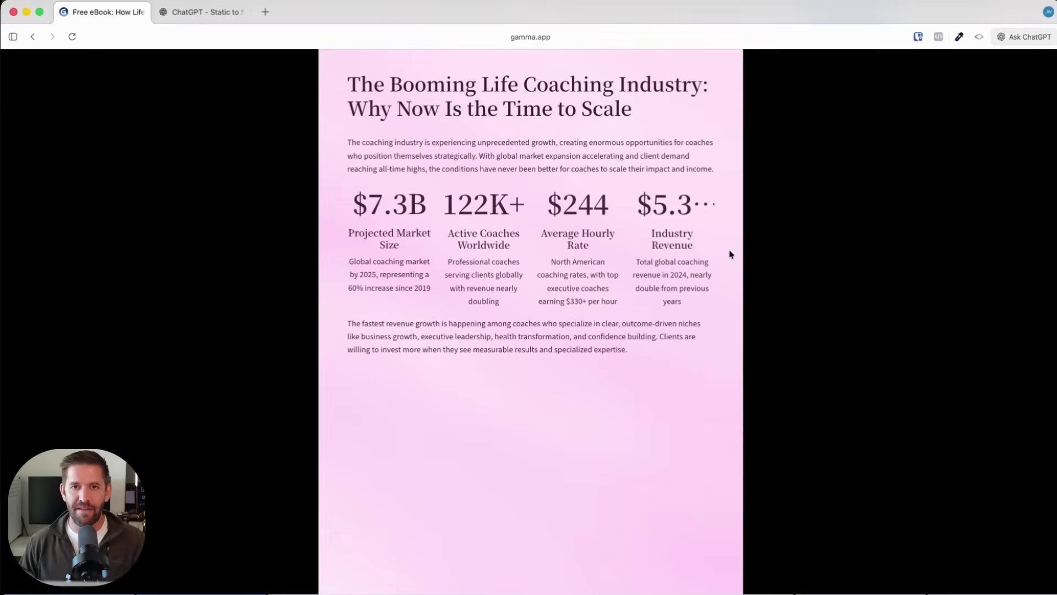
{"action": "key", "text": "Right"}
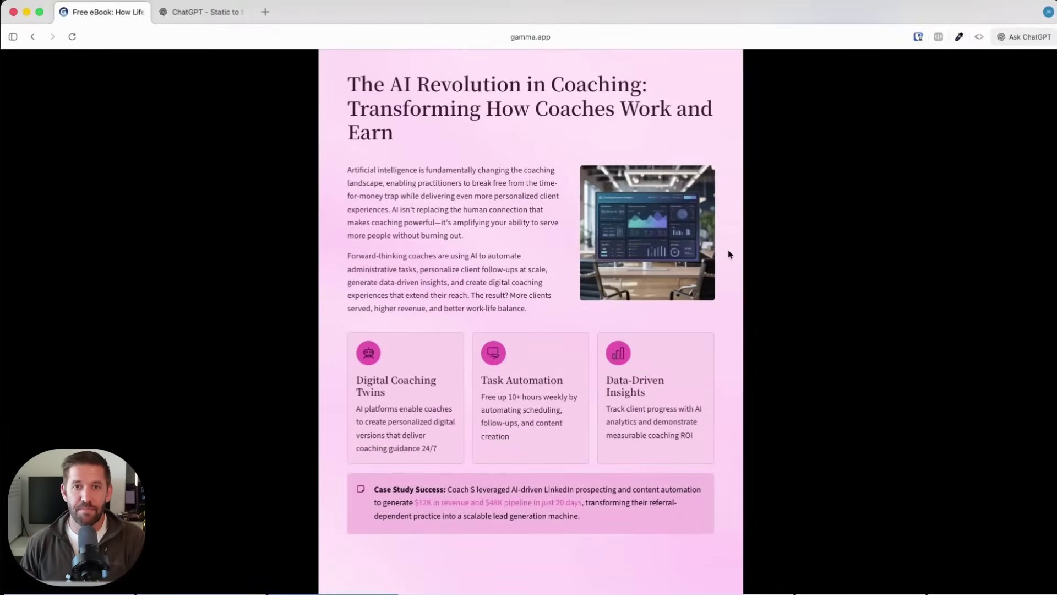
{"action": "key", "text": "Right"}
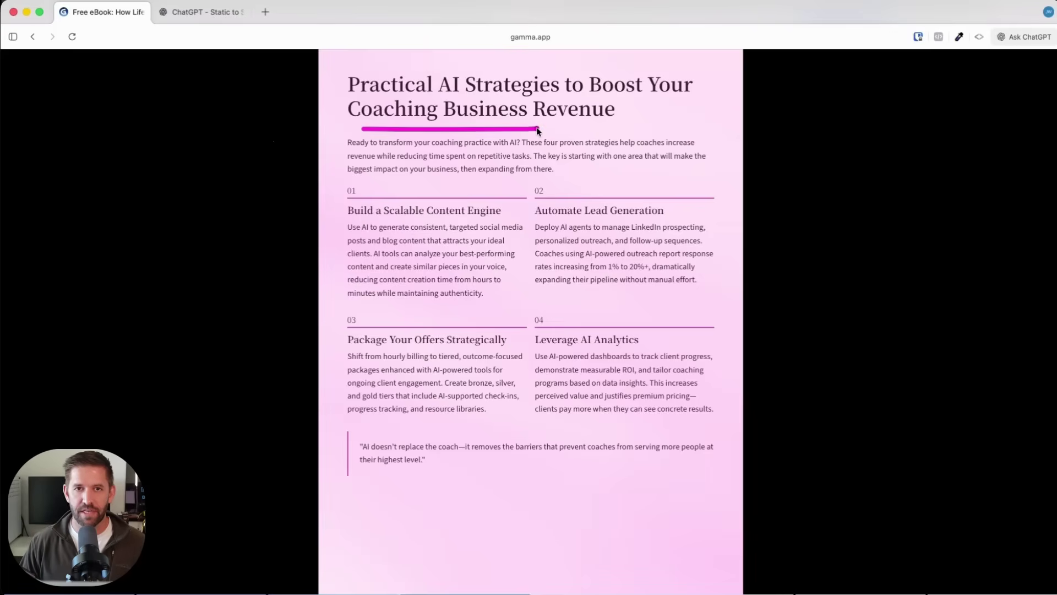
{"action": "key", "text": "Right"}
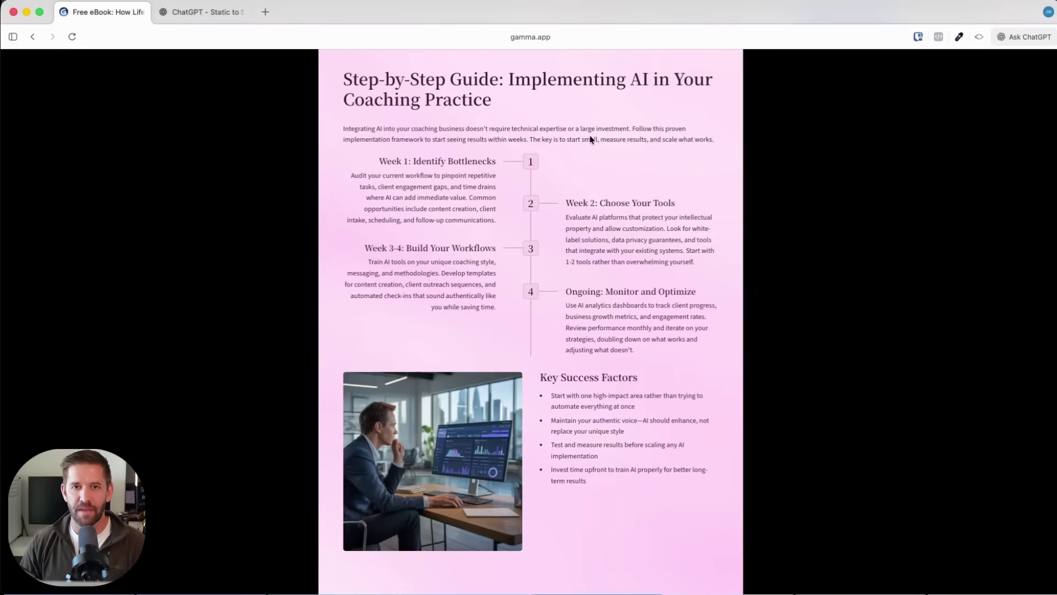
{"action": "key", "text": "Right"}
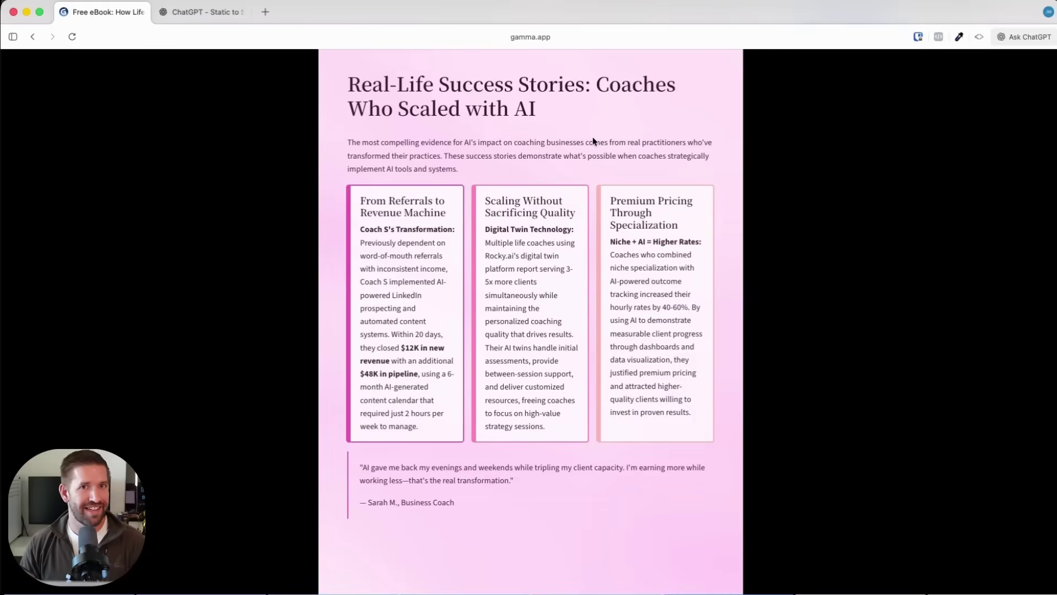
{"action": "key", "text": "Right"}
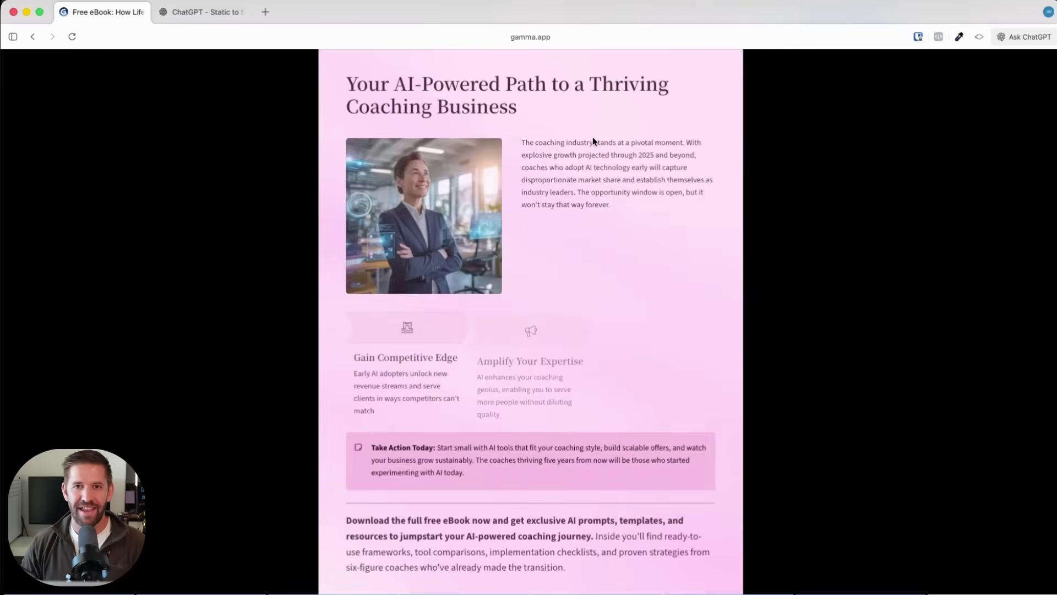
{"action": "key", "text": "Right"}
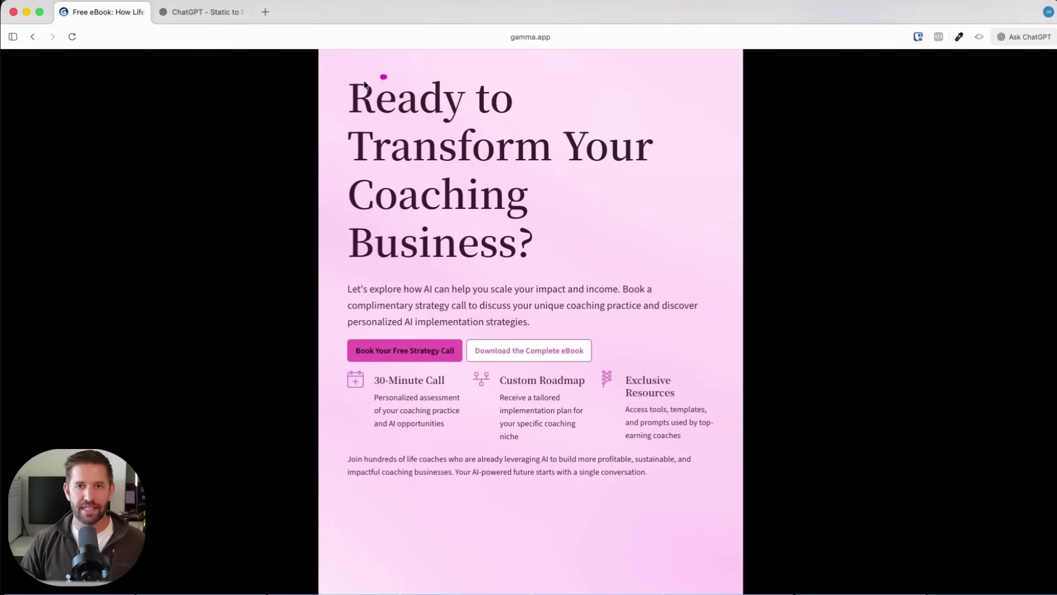
{"action": "mouse_move", "coordinate": [385, 76]}
{"action": "left_mouse_down"}
{"action": "mouse_move", "coordinate": [661, 229]}
{"action": "mouse_move", "coordinate": [386, 70]}
{"action": "left_mouse_up"}
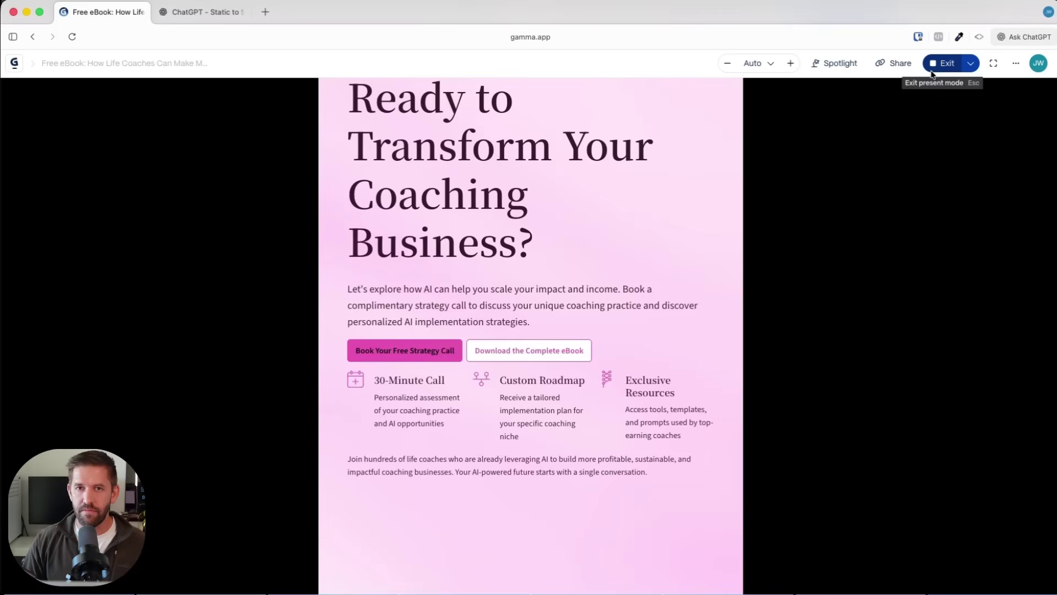
Exit present mode and select the ebook's title card for editing
{"action": "left_click", "coordinate": [939, 64]}
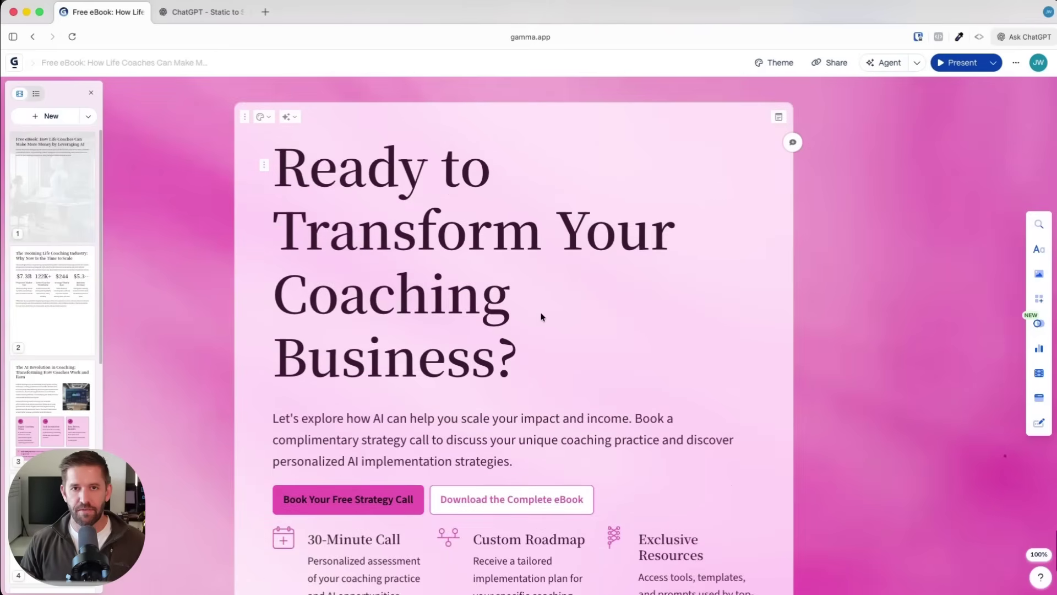
{"action": "scroll", "coordinate": [550, 363], "scroll_direction": "down", "scroll_amount": 3}
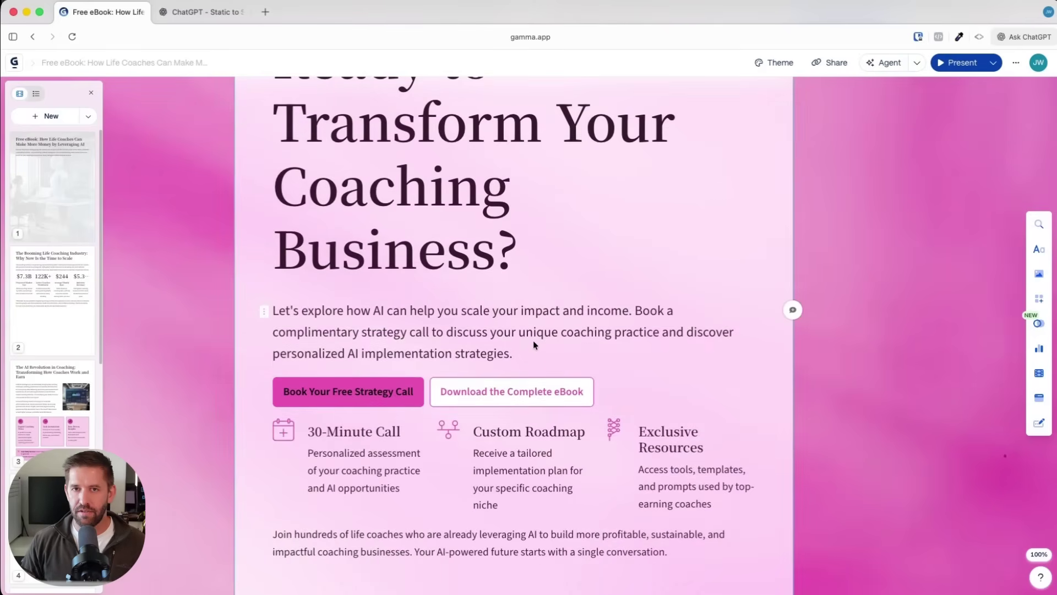
{"action": "scroll", "coordinate": [528, 253], "scroll_direction": "up", "scroll_amount": 10}
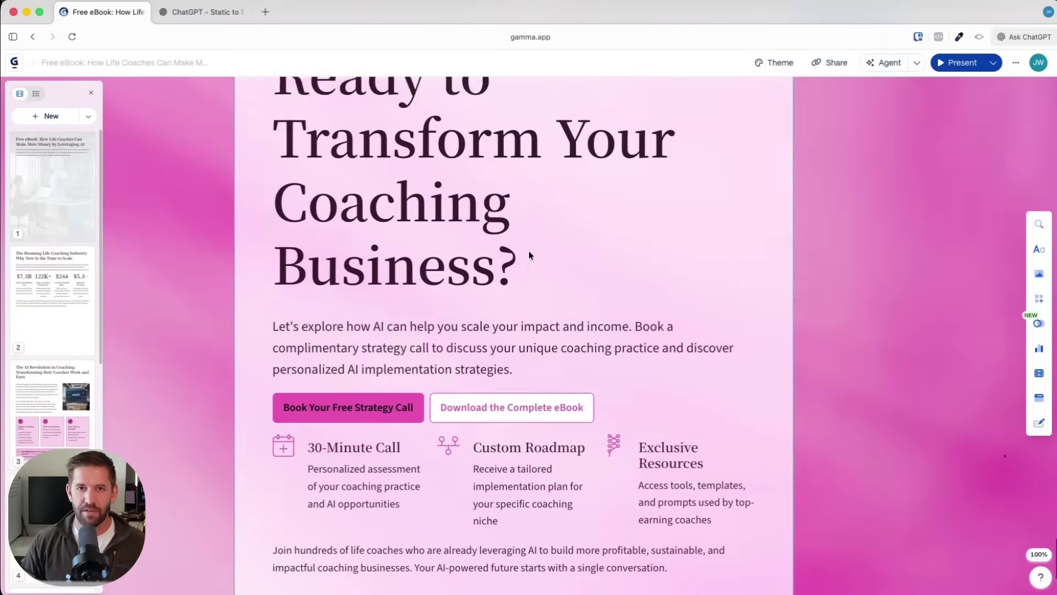
{"action": "scroll", "coordinate": [529, 251], "scroll_direction": "up", "scroll_amount": 15}
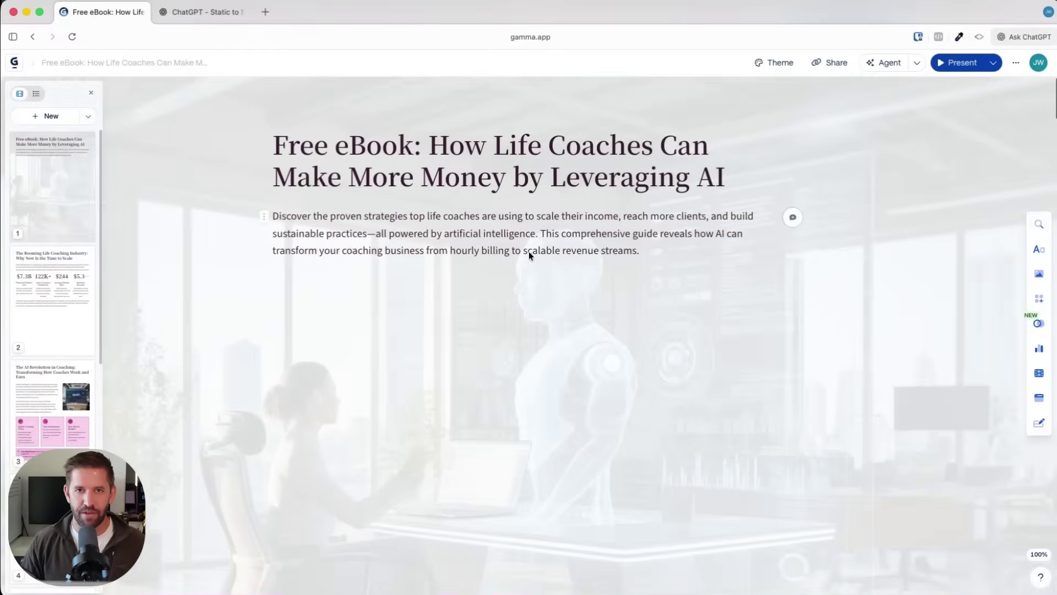
{"action": "left_click", "coordinate": [549, 228]}
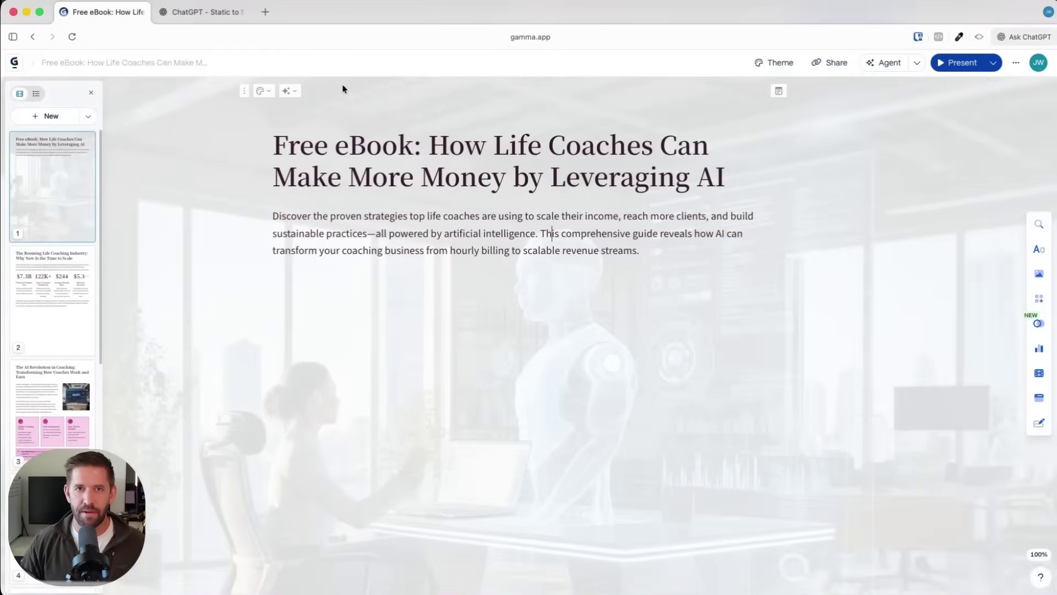
Apply an AI-suggested layout showing the AI-assisted office image as a top banner
{"action": "left_click", "coordinate": [289, 91]}
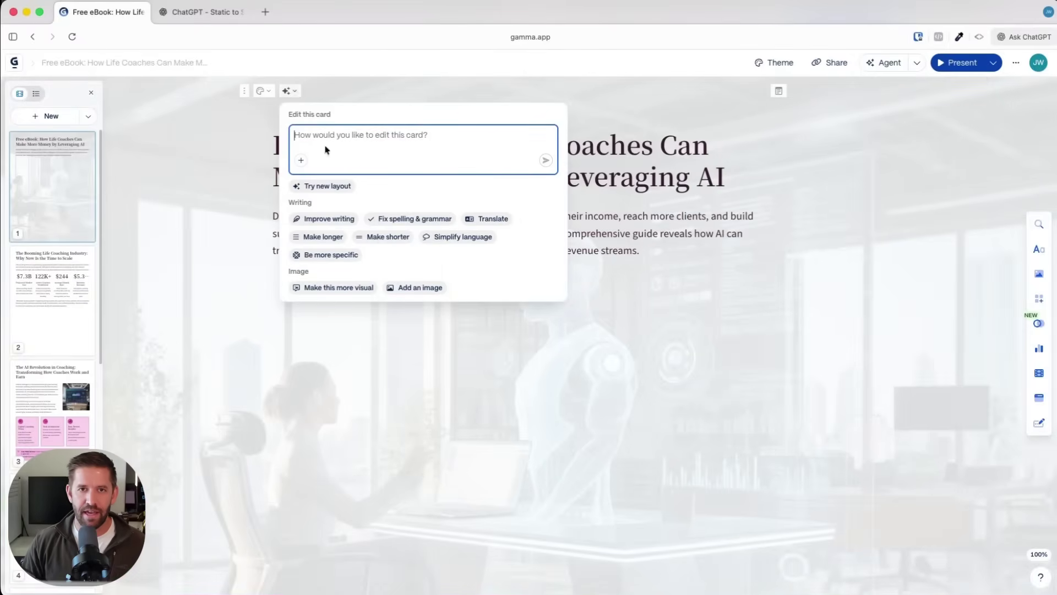
{"action": "left_click", "coordinate": [321, 187]}
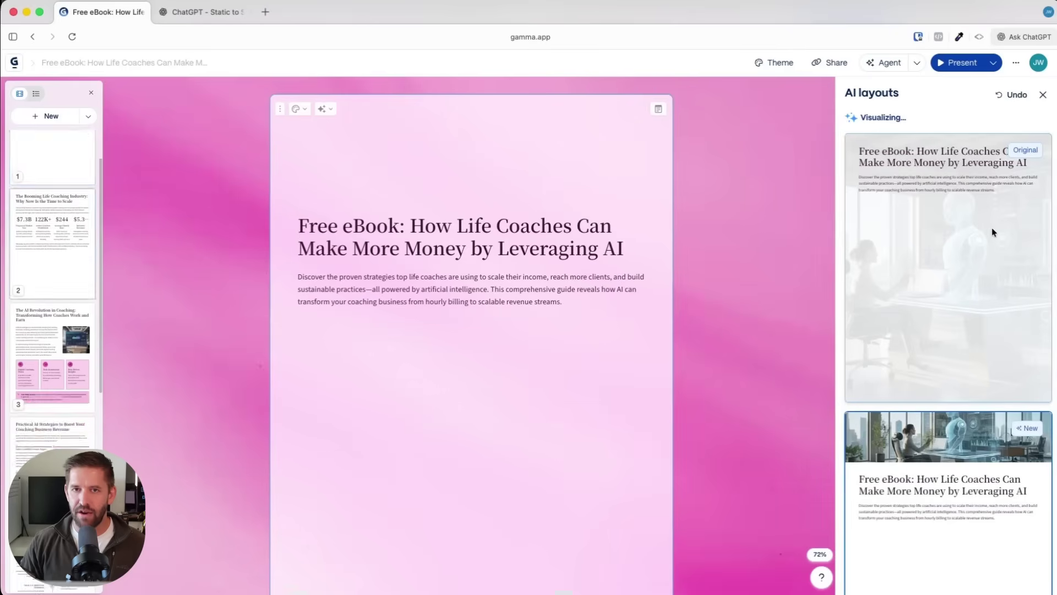
{"action": "scroll", "coordinate": [993, 227], "scroll_direction": "down", "scroll_amount": 5}
{"action": "scroll", "coordinate": [992, 228], "scroll_direction": "down", "scroll_amount": 8}
{"action": "scroll", "coordinate": [992, 230], "scroll_direction": "down", "scroll_amount": 5}
{"action": "scroll", "coordinate": [991, 229], "scroll_direction": "down", "scroll_amount": 5}
{"action": "scroll", "coordinate": [991, 231], "scroll_direction": "down", "scroll_amount": 2}
{"action": "left_click", "coordinate": [967, 288]}
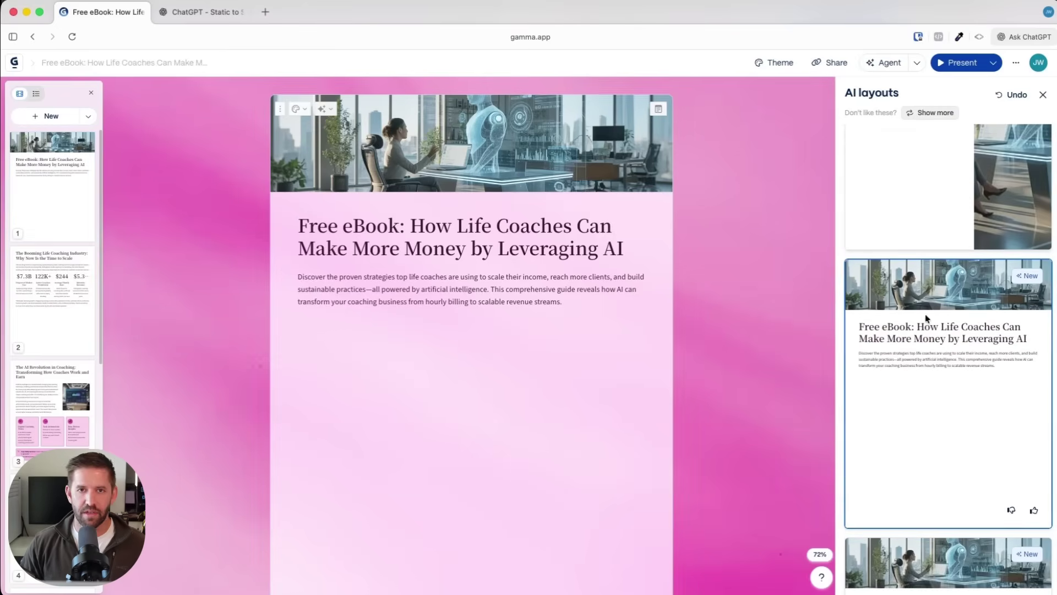
{"action": "scroll", "coordinate": [406, 279], "scroll_direction": "down", "scroll_amount": 1}
{"action": "scroll", "coordinate": [408, 279], "scroll_direction": "up", "scroll_amount": 1}
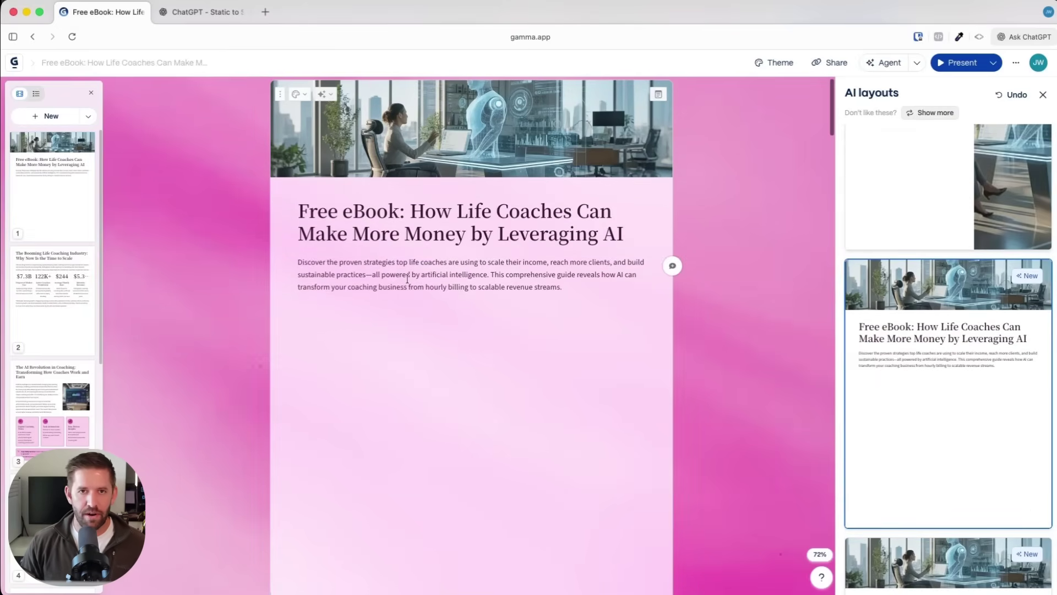
Add a placeholder text line 'asoidufhoasidhfasdf' below the intro paragraph, then an empty line
{"action": "left_click", "coordinate": [572, 287]}
{"action": "key", "text": "Return"}
{"action": "type", "text": "asoid"}
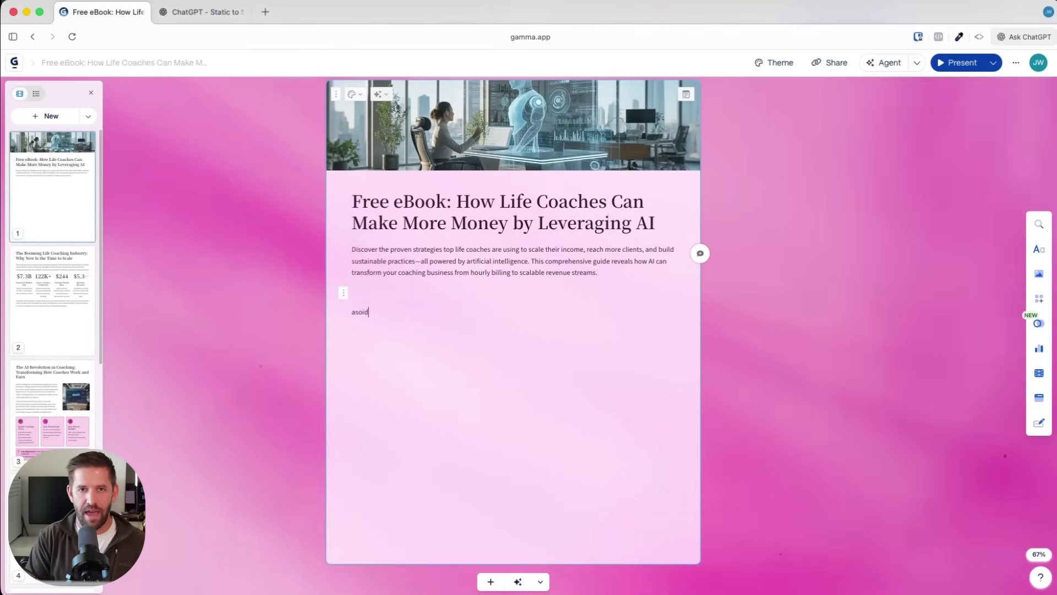
{"action": "type", "text": "ufhoasidhfasdf"}
{"action": "key", "text": "Return"}
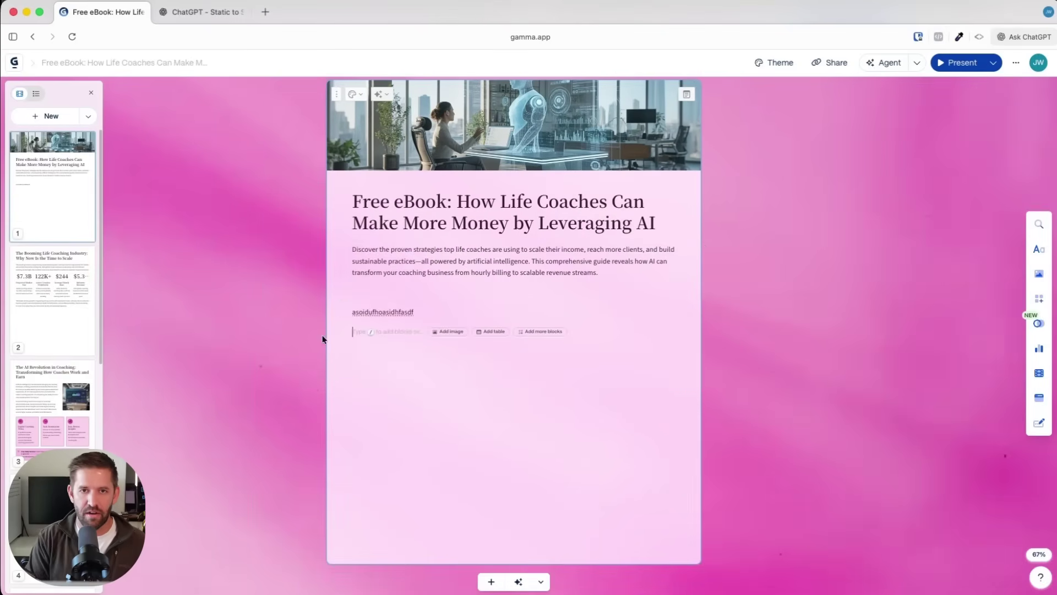
Insert a column chart of sample fruit quantities, Apples through Peaches, on the empty line
{"action": "type", "text": "/"}
{"action": "scroll", "coordinate": [389, 352], "scroll_direction": "down", "scroll_amount": 1}
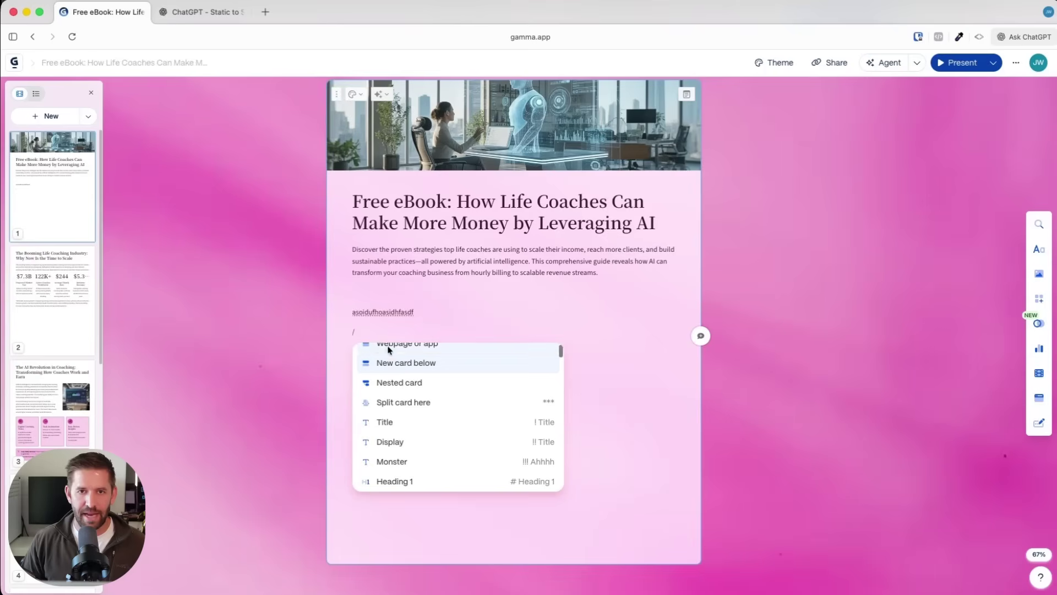
{"action": "scroll", "coordinate": [388, 353], "scroll_direction": "down", "scroll_amount": 2}
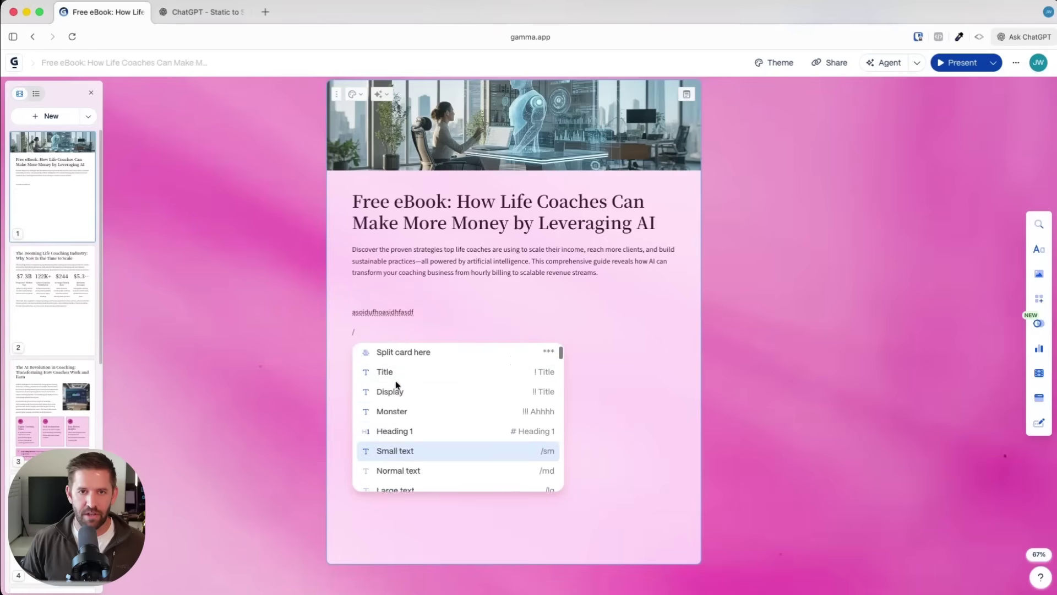
{"action": "scroll", "coordinate": [397, 416], "scroll_direction": "down", "scroll_amount": 3}
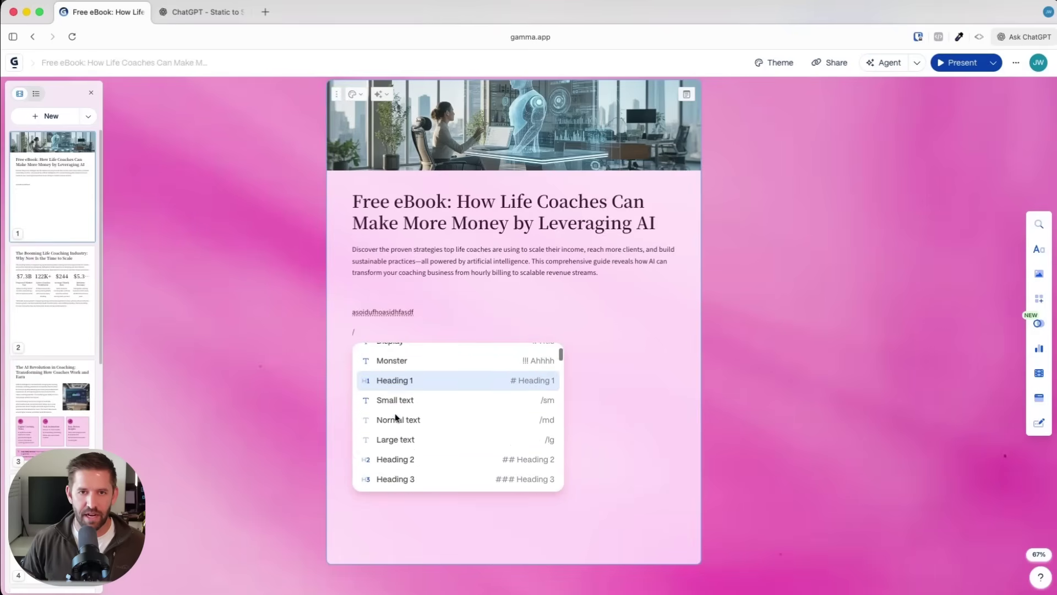
{"action": "scroll", "coordinate": [396, 414], "scroll_direction": "down", "scroll_amount": 10}
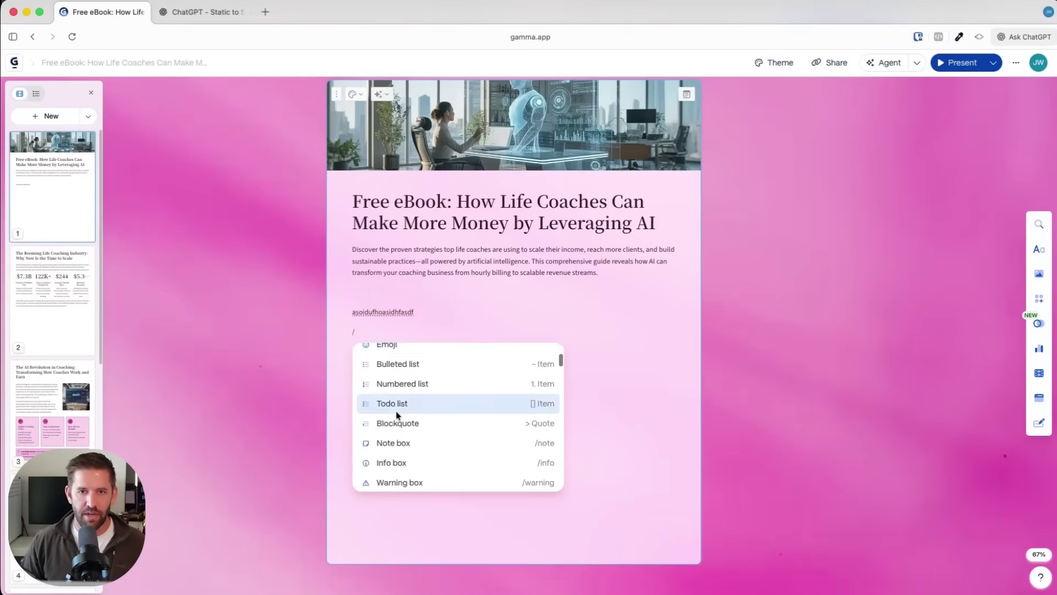
{"action": "scroll", "coordinate": [395, 411], "scroll_direction": "down", "scroll_amount": 10}
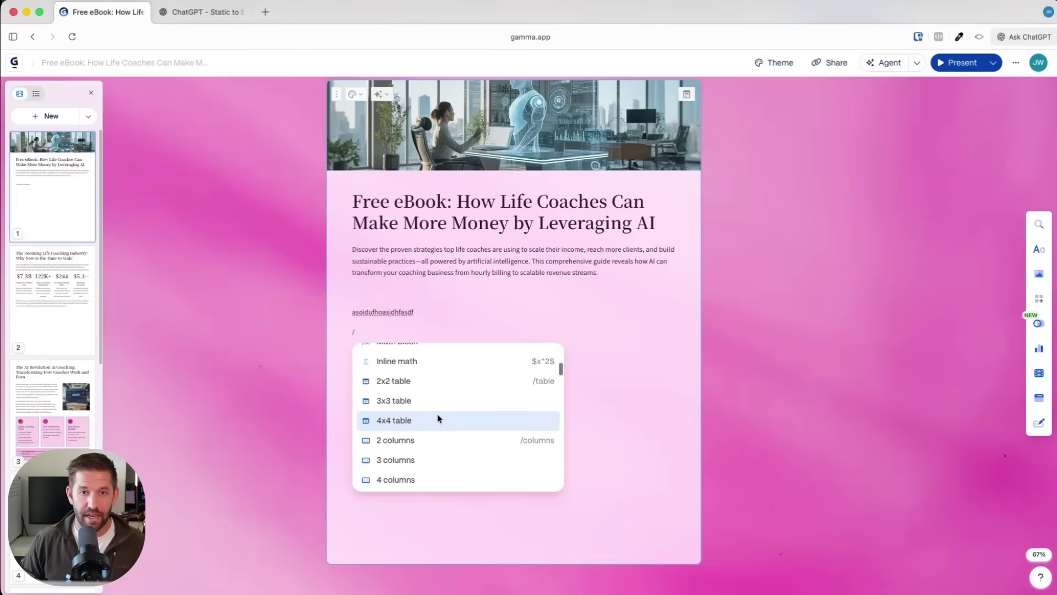
{"action": "scroll", "coordinate": [437, 414], "scroll_direction": "down", "scroll_amount": 10}
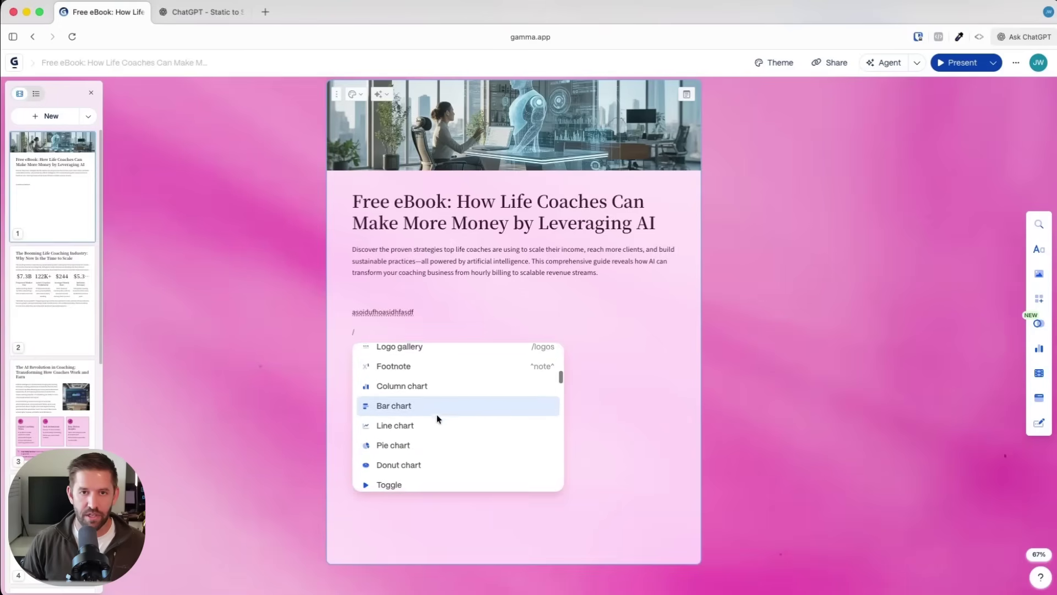
{"action": "left_click", "coordinate": [410, 388]}
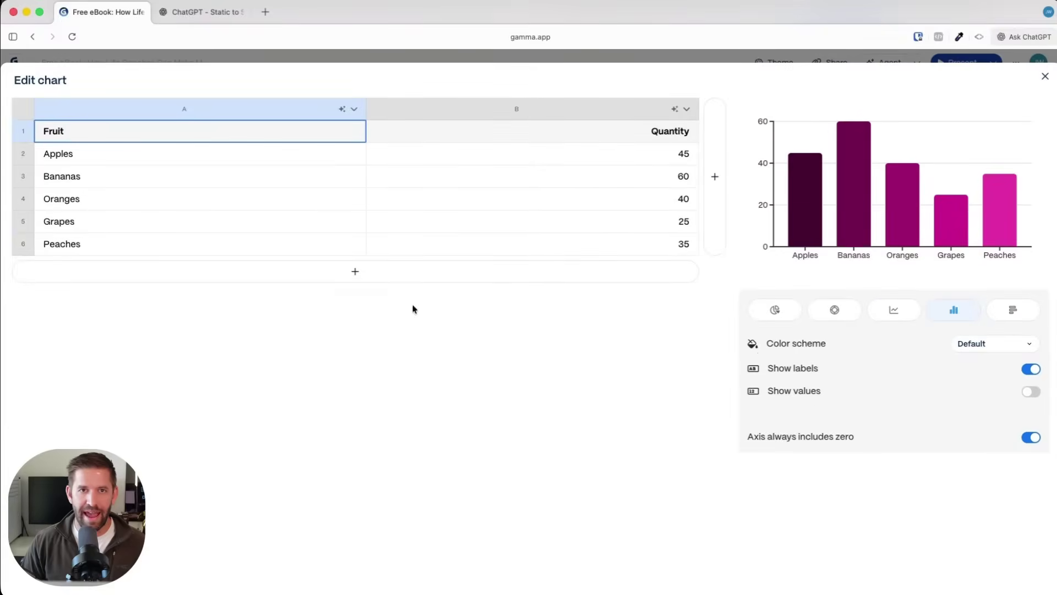
{"action": "mouse_move", "coordinate": [869, 216]}
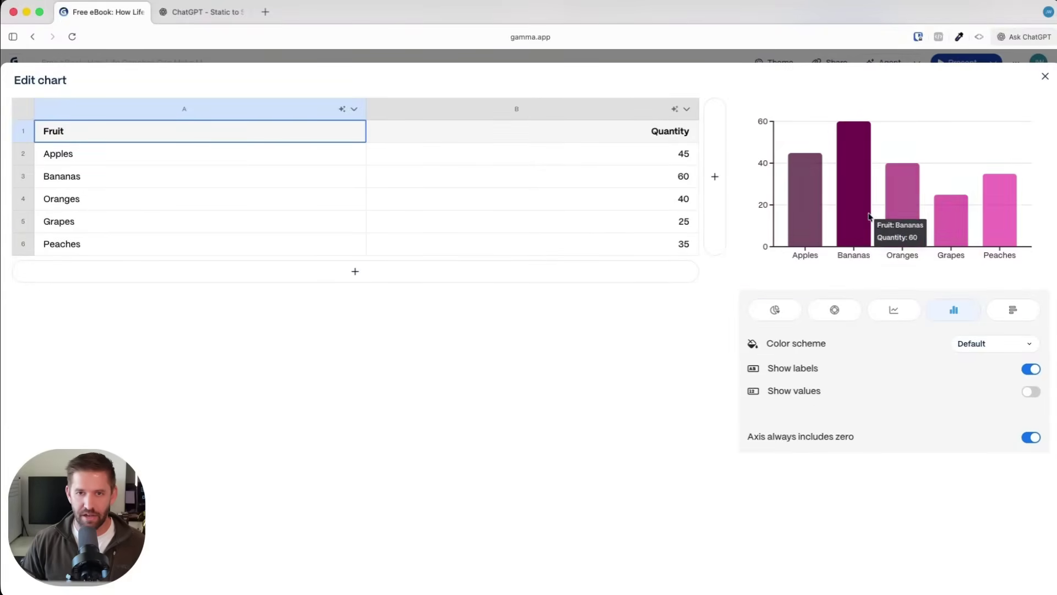
{"action": "left_click", "coordinate": [1045, 77]}
{"action": "mouse_move", "coordinate": [451, 411]}
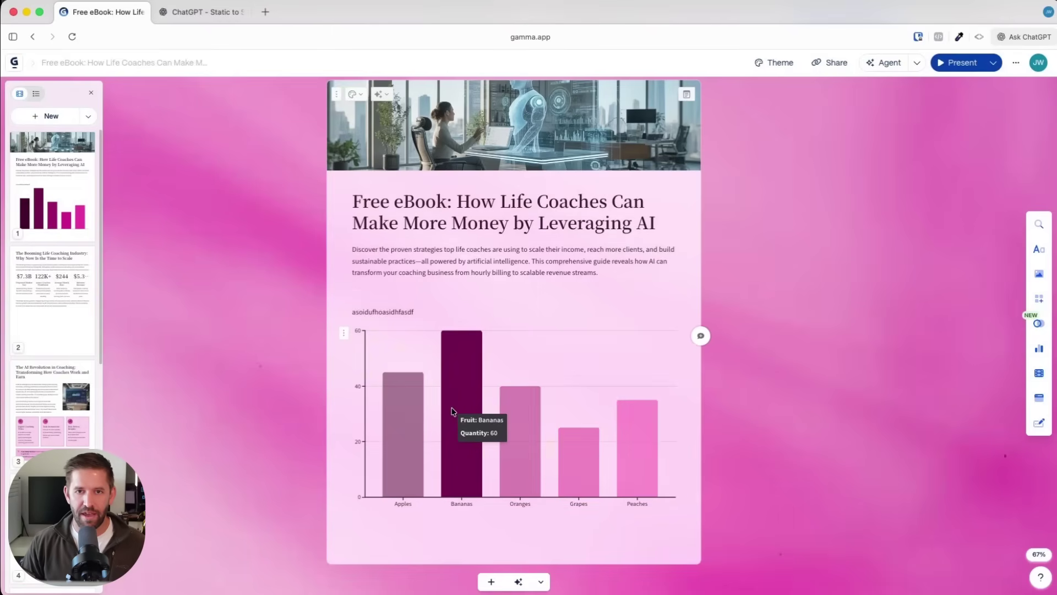
{"action": "mouse_move", "coordinate": [633, 435]}
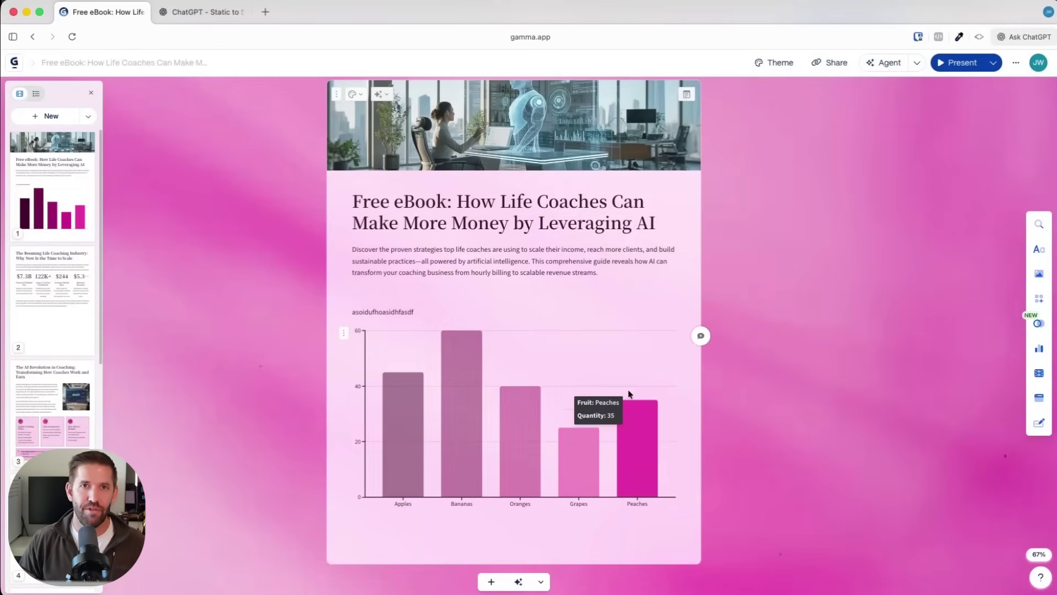
Export all cards of the life-coaching ebook to PDF from the Share options
{"action": "left_click", "coordinate": [835, 62]}
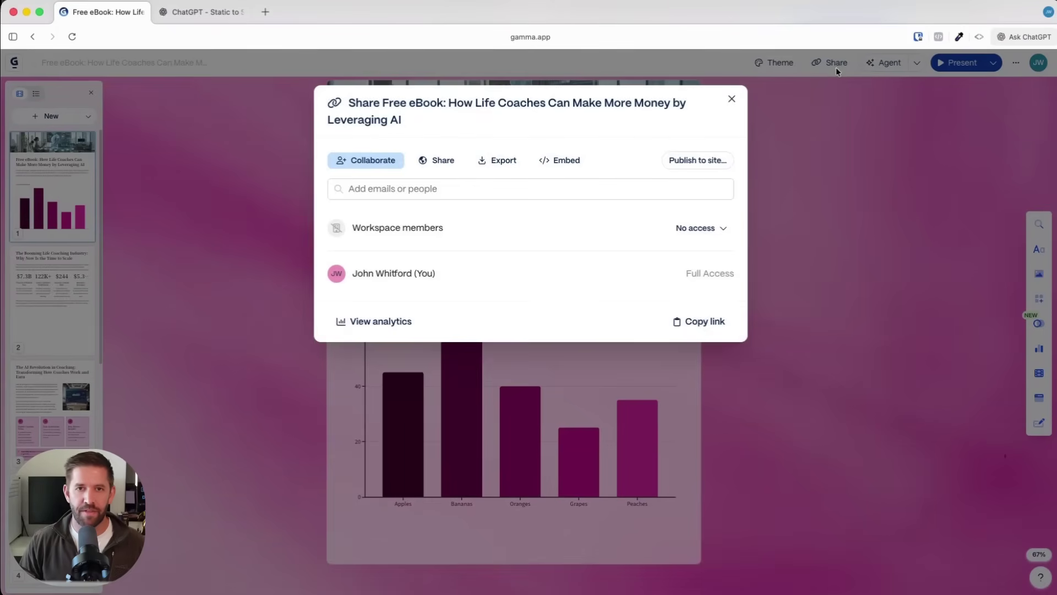
{"action": "left_click", "coordinate": [443, 163]}
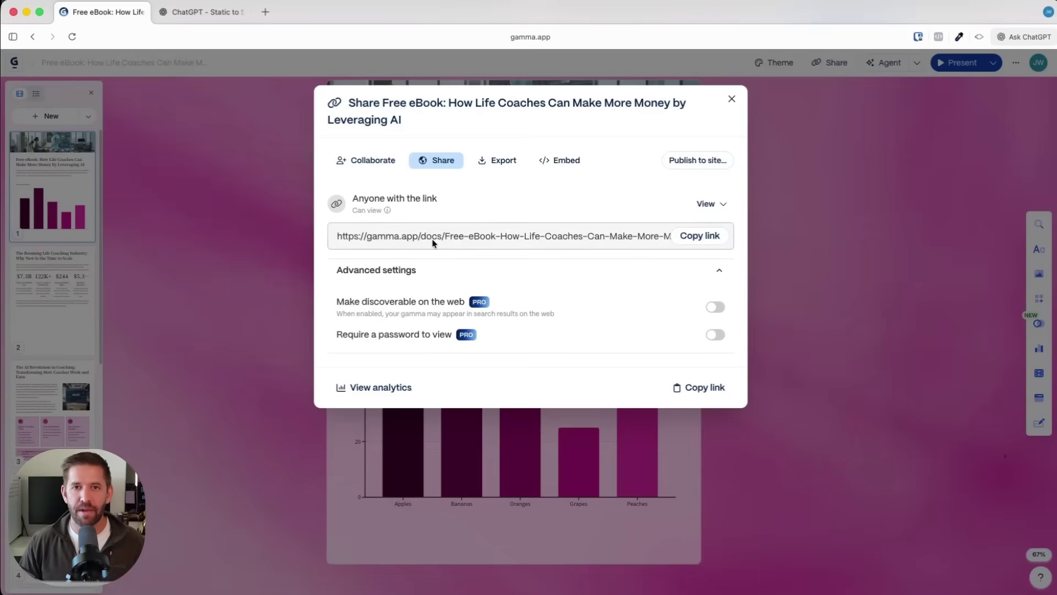
{"action": "left_click", "coordinate": [499, 160]}
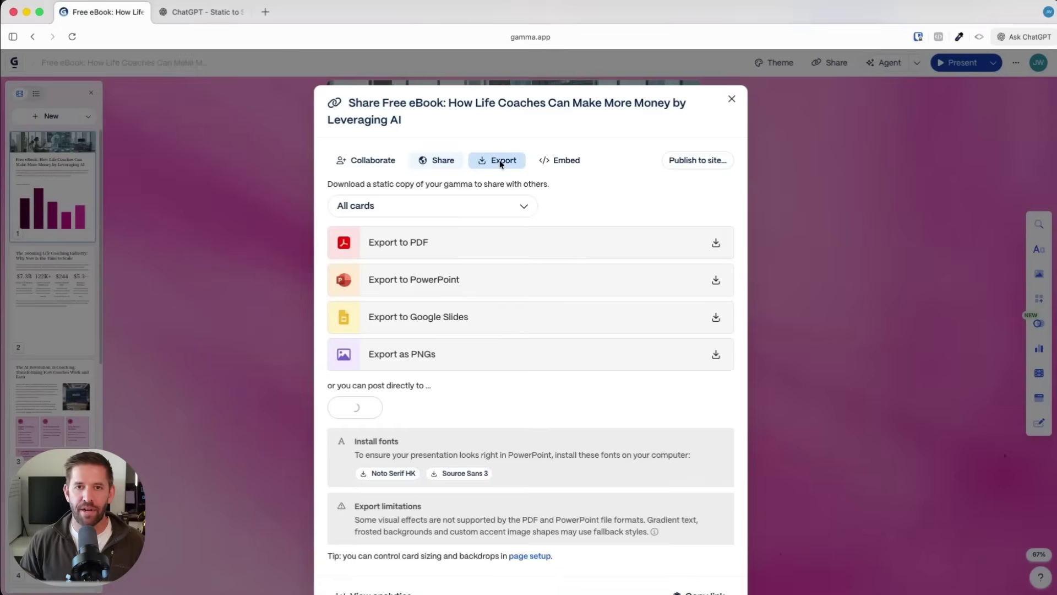
{"action": "left_click", "coordinate": [430, 248]}
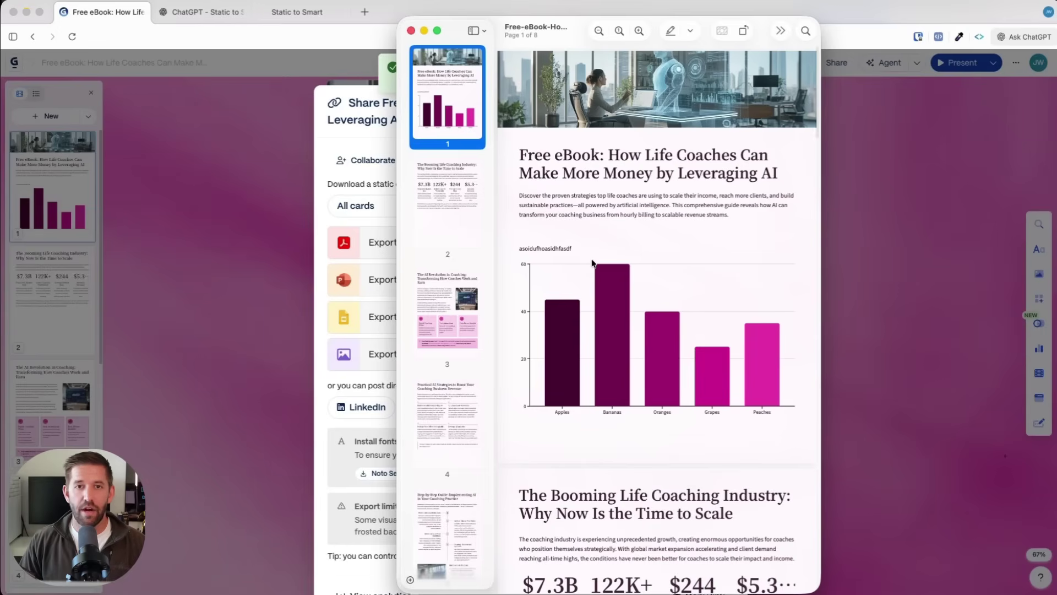
Scroll through all 8 pages of the ebook PDF in Preview, then back up toward the start
{"action": "scroll", "coordinate": [613, 243], "scroll_direction": "down", "scroll_amount": 3}
{"action": "scroll", "coordinate": [614, 244], "scroll_direction": "down", "scroll_amount": 15}
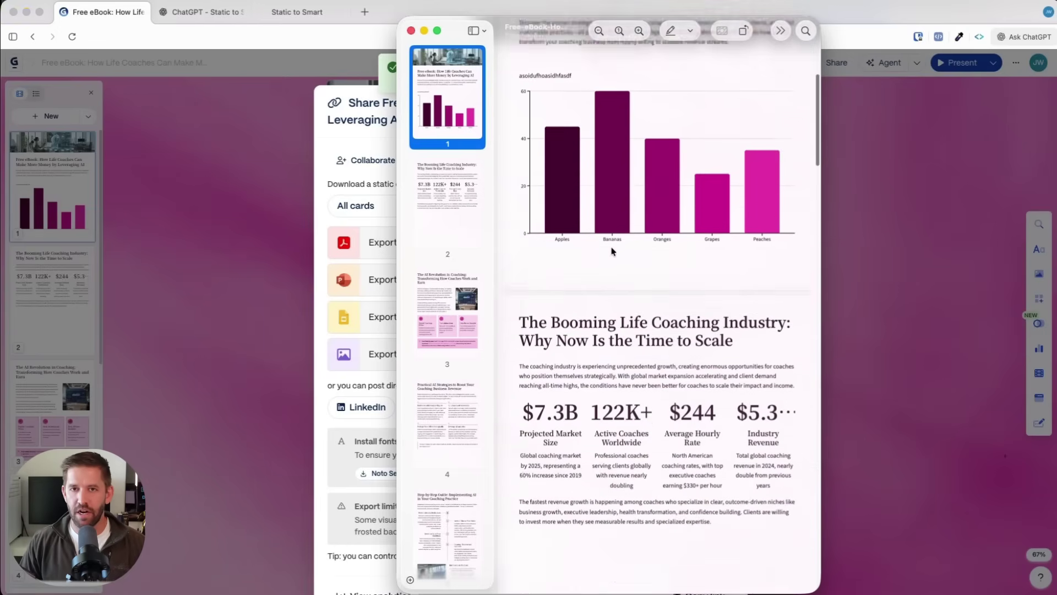
{"action": "scroll", "coordinate": [600, 267], "scroll_direction": "down", "scroll_amount": 15}
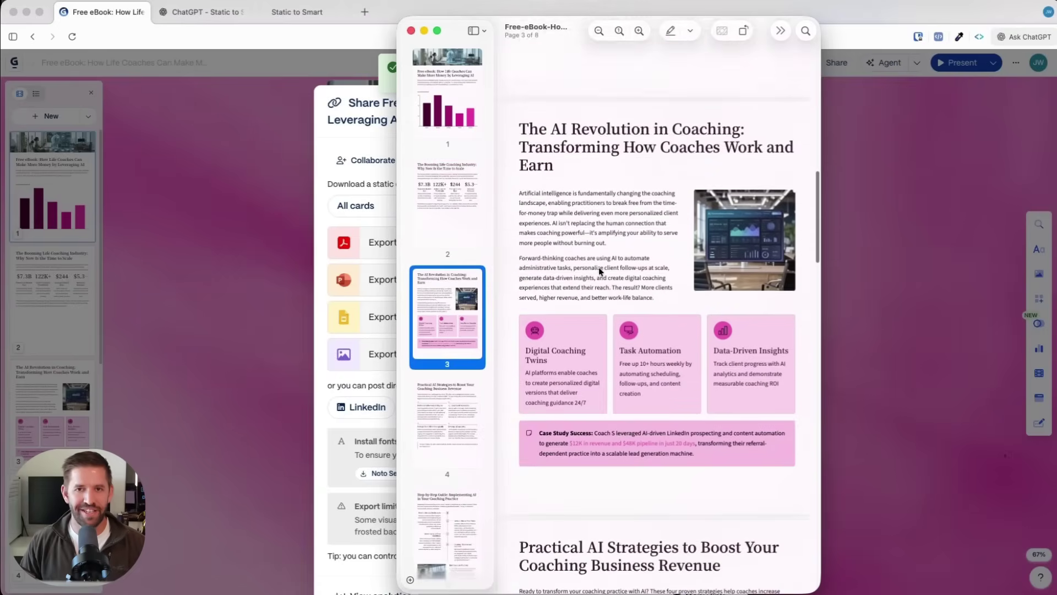
{"action": "scroll", "coordinate": [598, 267], "scroll_direction": "down", "scroll_amount": 10}
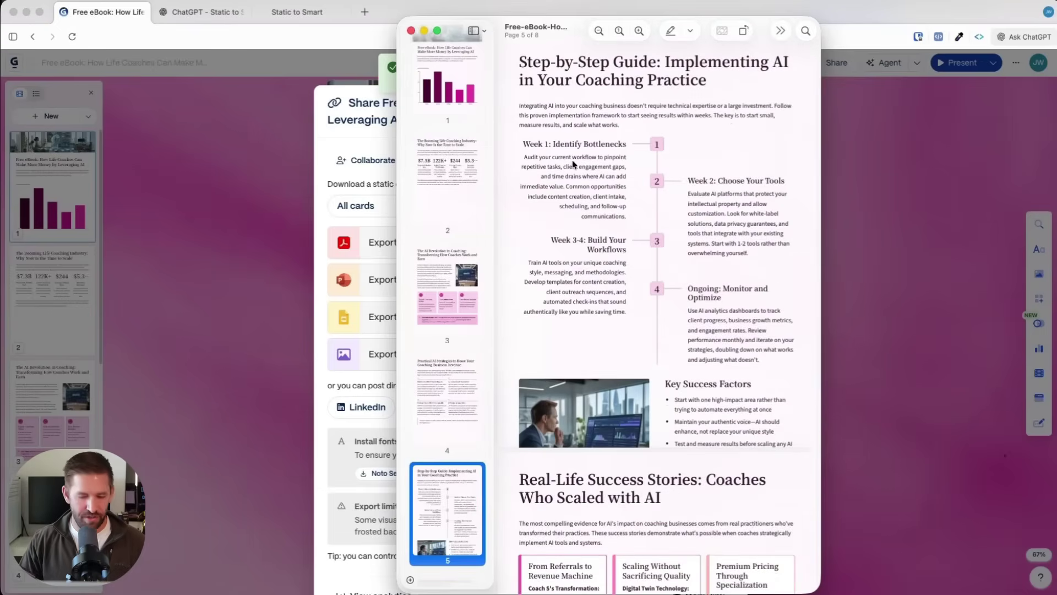
{"action": "mouse_move", "coordinate": [506, 134]}
{"action": "left_mouse_down"}
{"action": "mouse_move", "coordinate": [777, 326]}
{"action": "mouse_move", "coordinate": [800, 374]}
{"action": "left_mouse_up"}
{"action": "scroll", "coordinate": [782, 354], "scroll_direction": "down", "scroll_amount": 15}
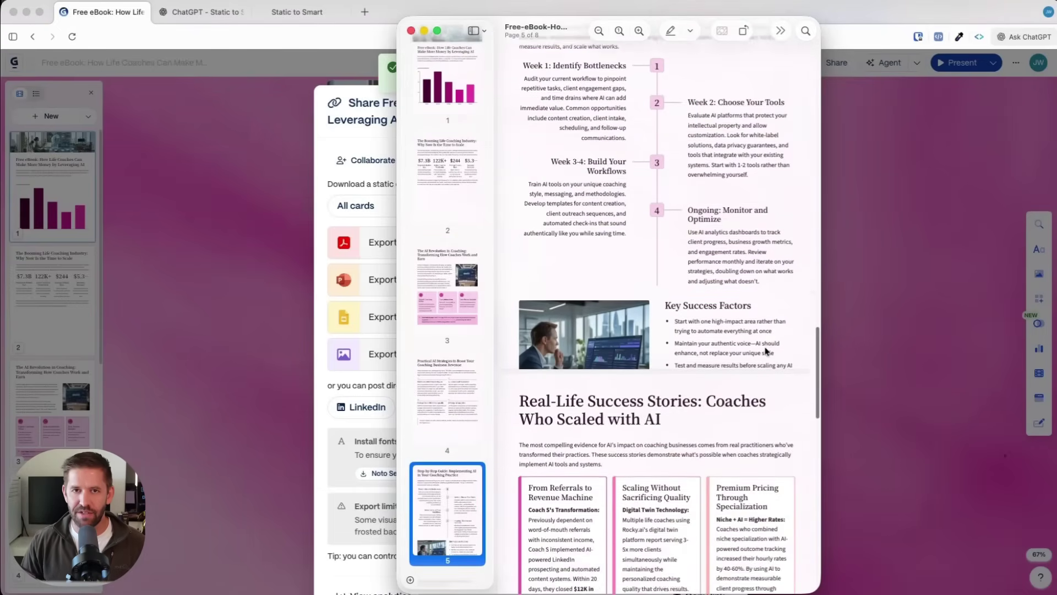
{"action": "scroll", "coordinate": [763, 345], "scroll_direction": "down", "scroll_amount": 10}
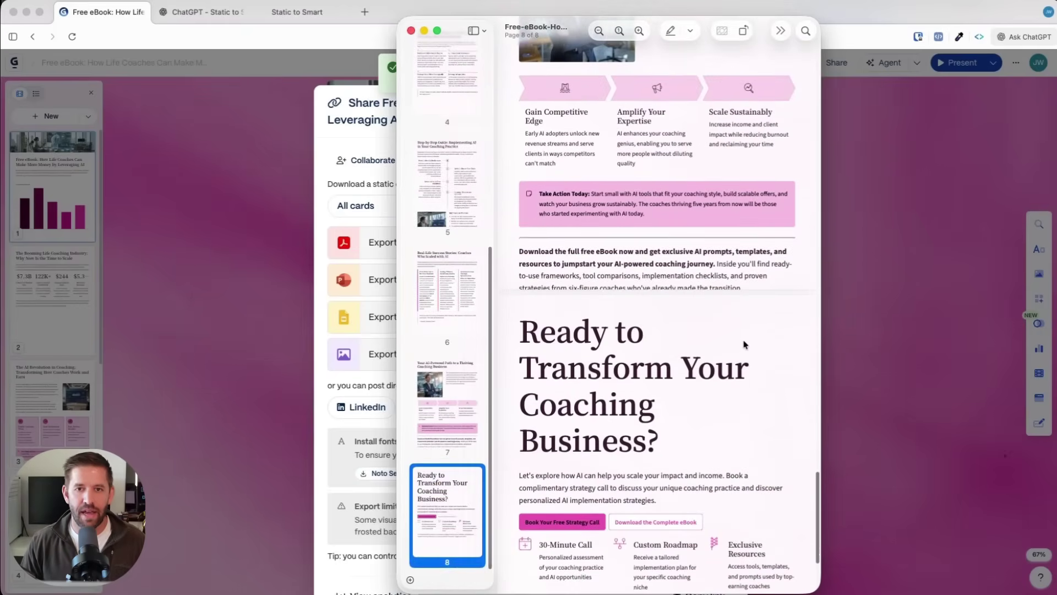
{"action": "scroll", "coordinate": [743, 342], "scroll_direction": "down", "scroll_amount": 4}
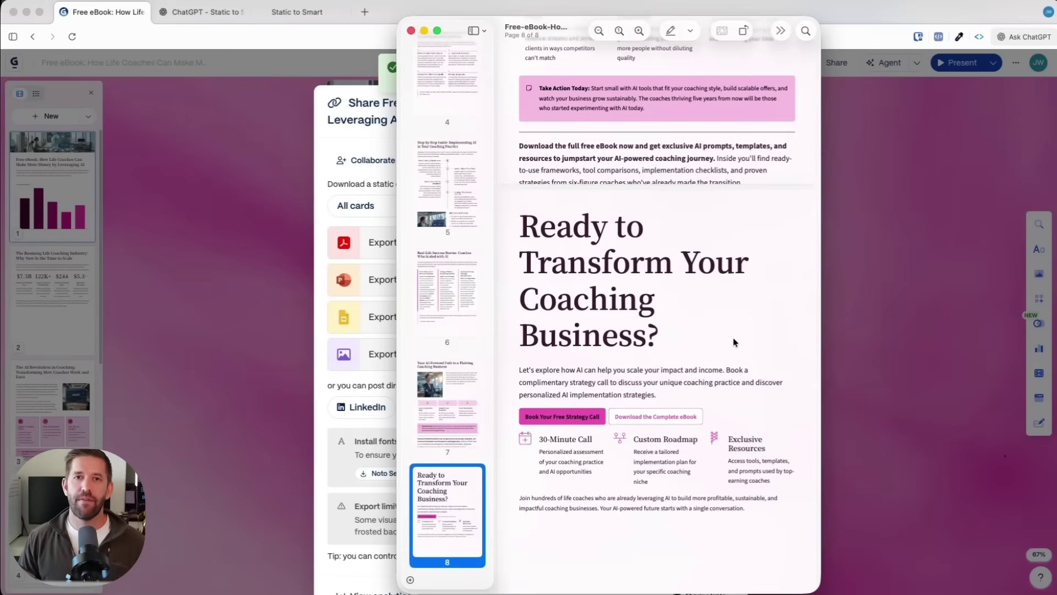
{"action": "scroll", "coordinate": [733, 338], "scroll_direction": "up", "scroll_amount": 20}
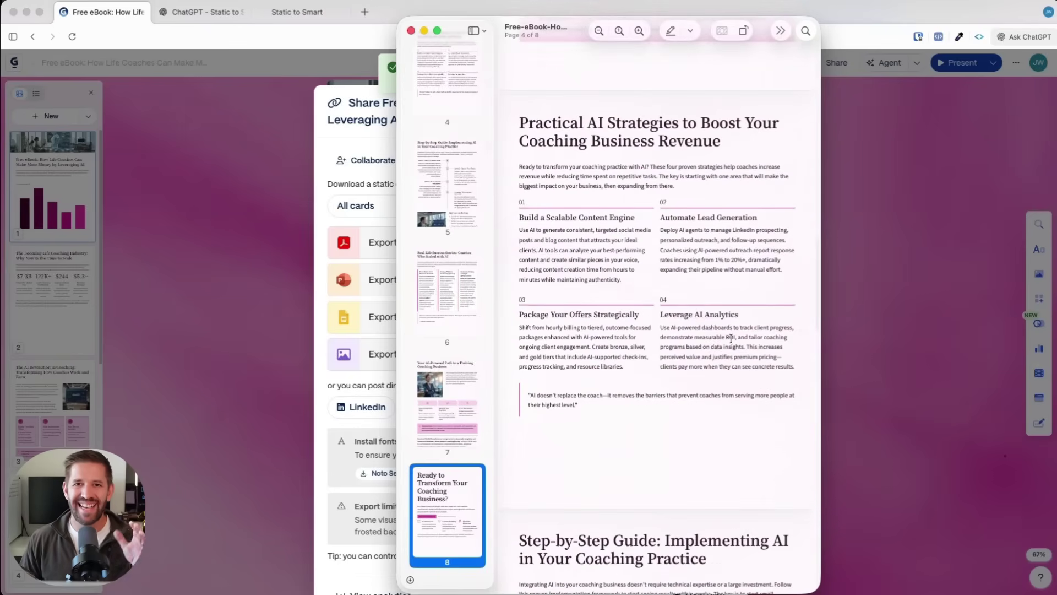
{"action": "scroll", "coordinate": [732, 338], "scroll_direction": "up", "scroll_amount": 20}
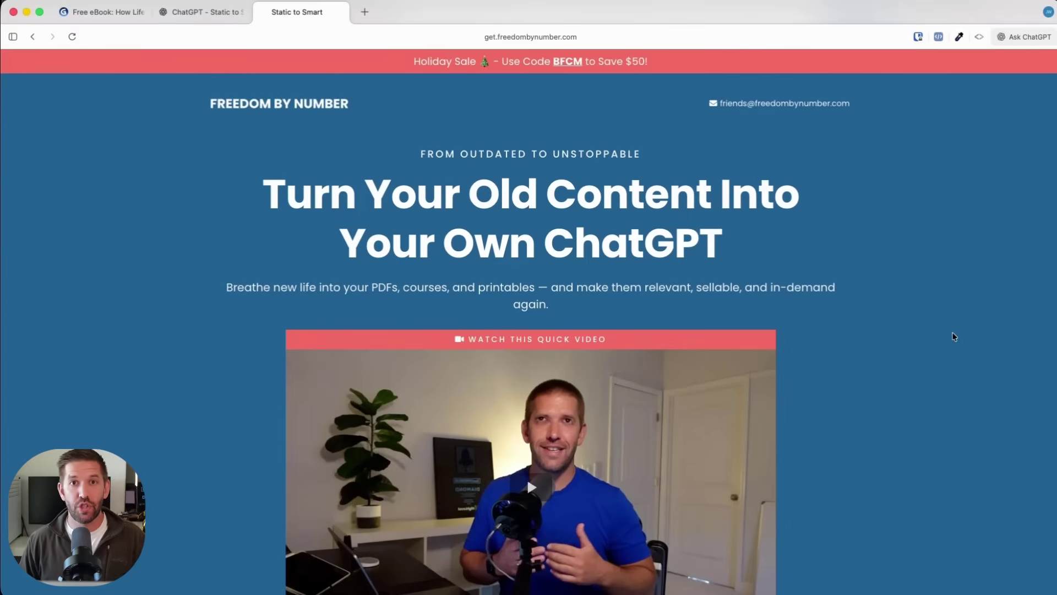
Scroll through the Static to Smart sales page, then switch to the Static to Smart GPT conversation
{"action": "scroll", "coordinate": [954, 337], "scroll_direction": "down", "scroll_amount": 15}
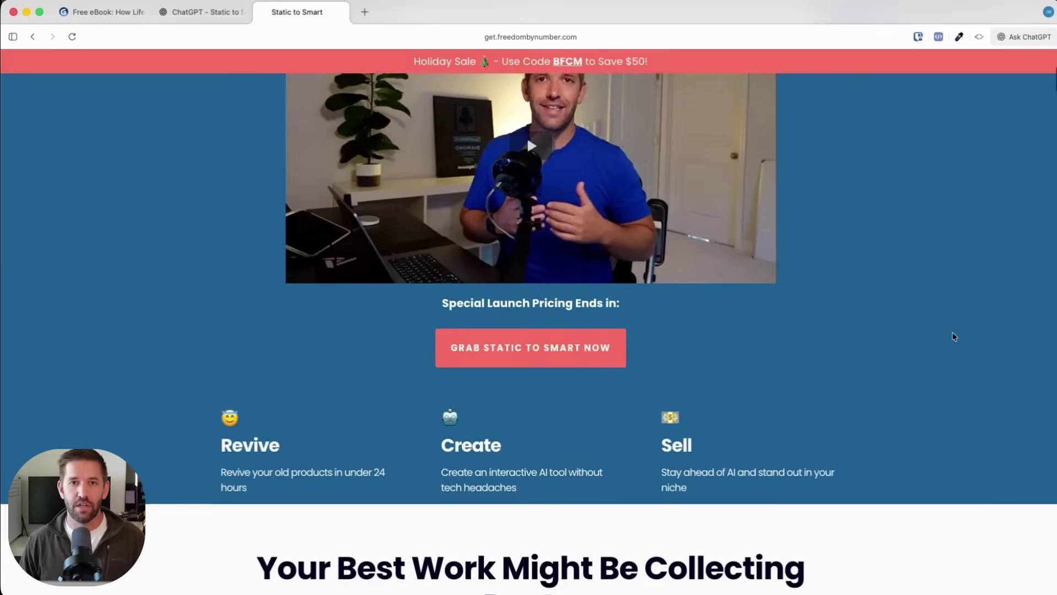
{"action": "scroll", "coordinate": [955, 337], "scroll_direction": "down", "scroll_amount": 20}
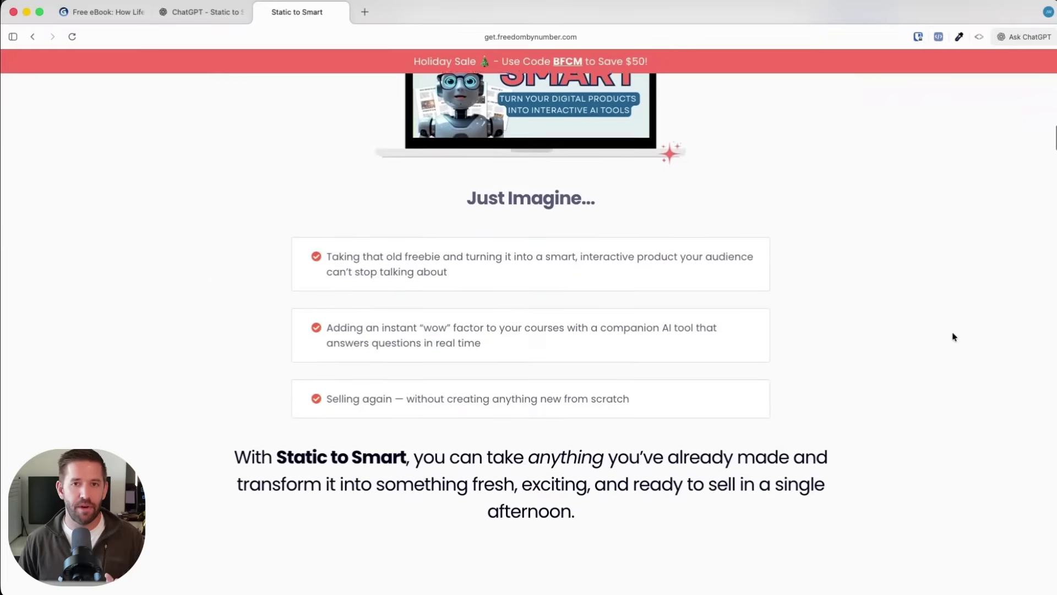
{"action": "scroll", "coordinate": [954, 337], "scroll_direction": "down", "scroll_amount": 20}
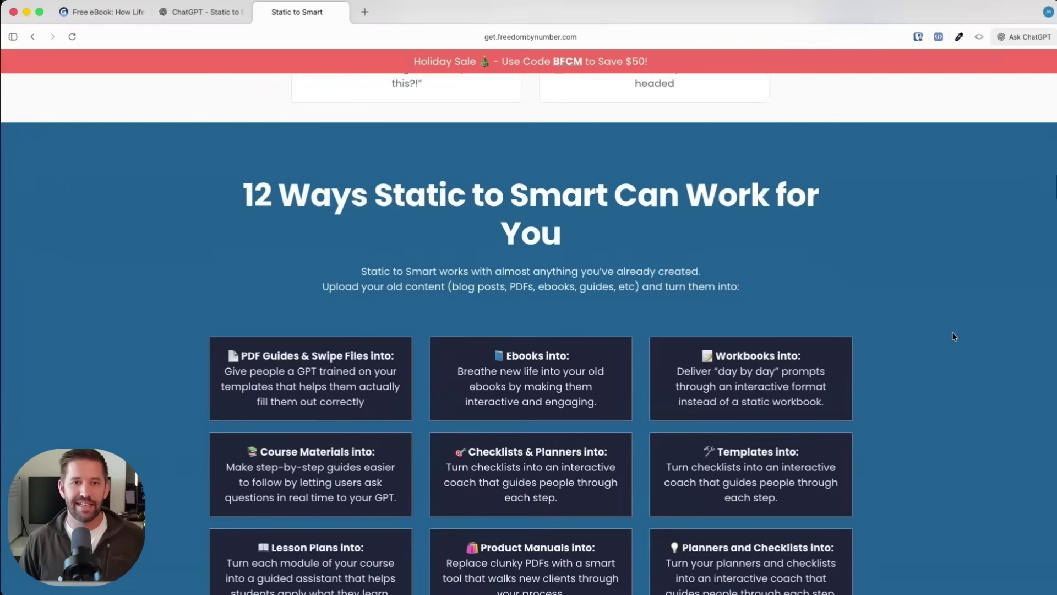
{"action": "scroll", "coordinate": [954, 337], "scroll_direction": "down", "scroll_amount": 10}
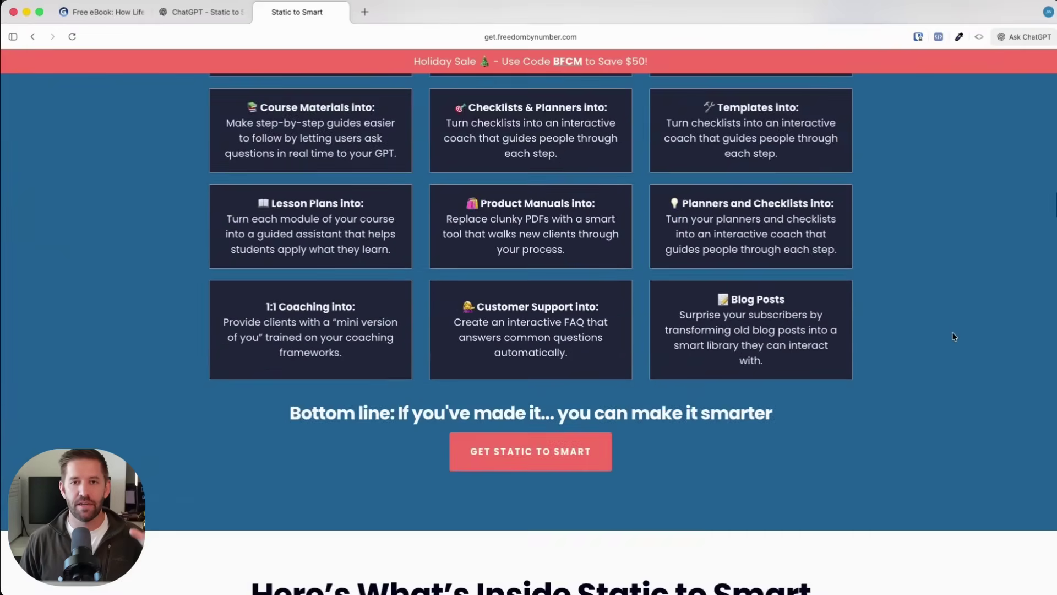
{"action": "scroll", "coordinate": [954, 337], "scroll_direction": "down", "scroll_amount": 6}
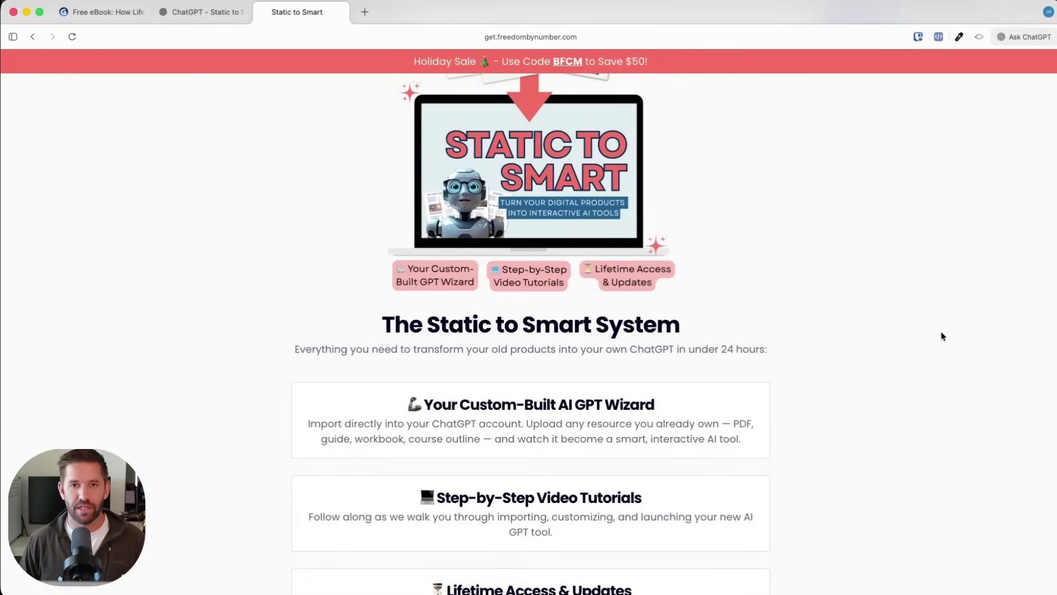
{"action": "key", "text": "ctrl+shift+Tab"}
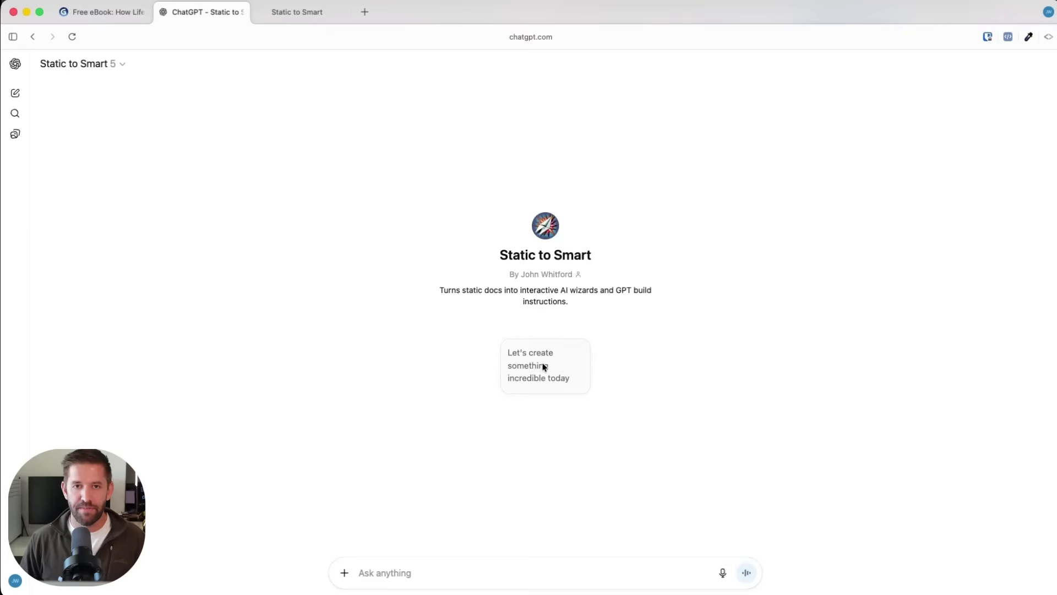
Send the starter prompt 'Let's create something incredible today' to the Static to Smart GPT
{"action": "left_click", "coordinate": [567, 368]}
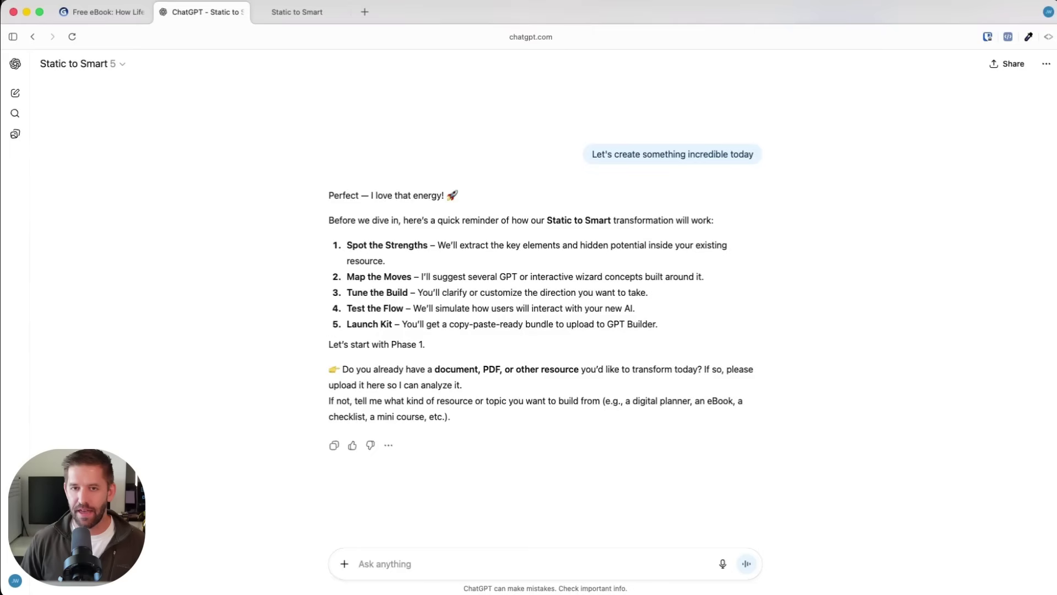
{"action": "left_click_drag", "start_coordinate": [1056, 353], "coordinate": [549, 403]}
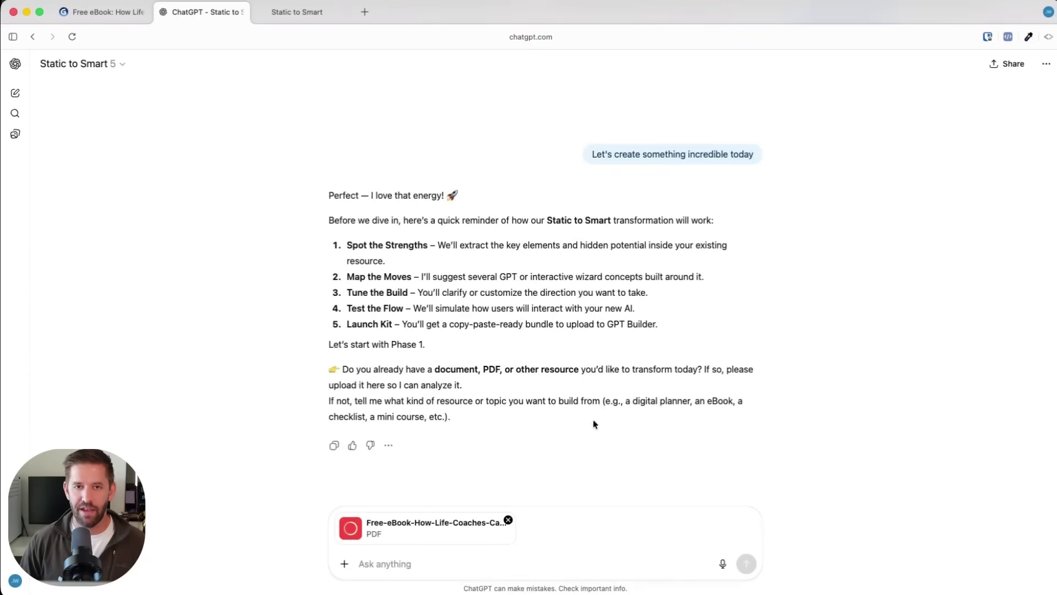
{"action": "left_click", "coordinate": [747, 561]}
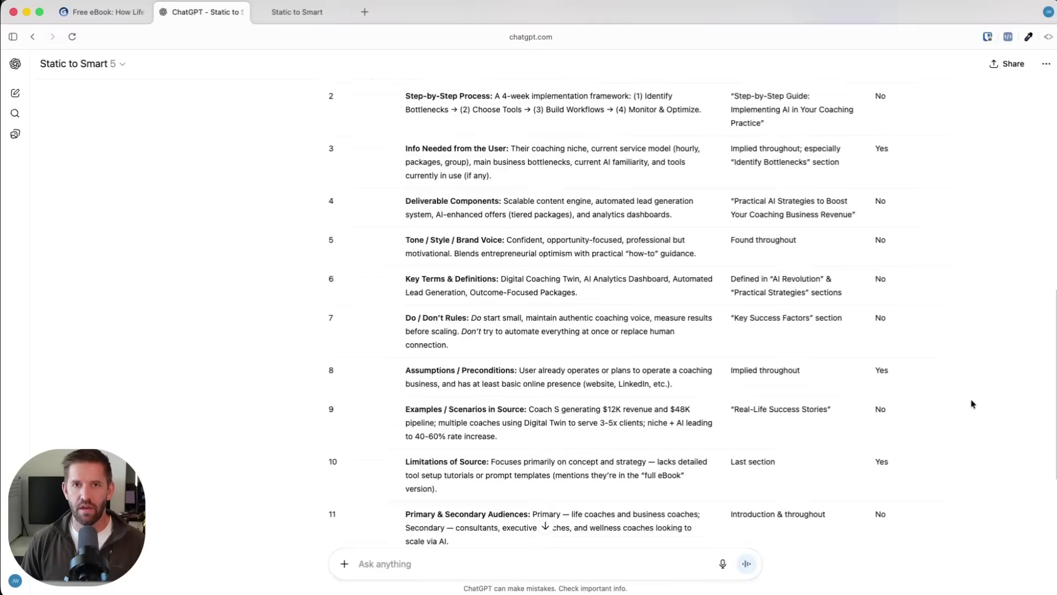
{"action": "scroll", "coordinate": [971, 403], "scroll_direction": "up", "scroll_amount": 4}
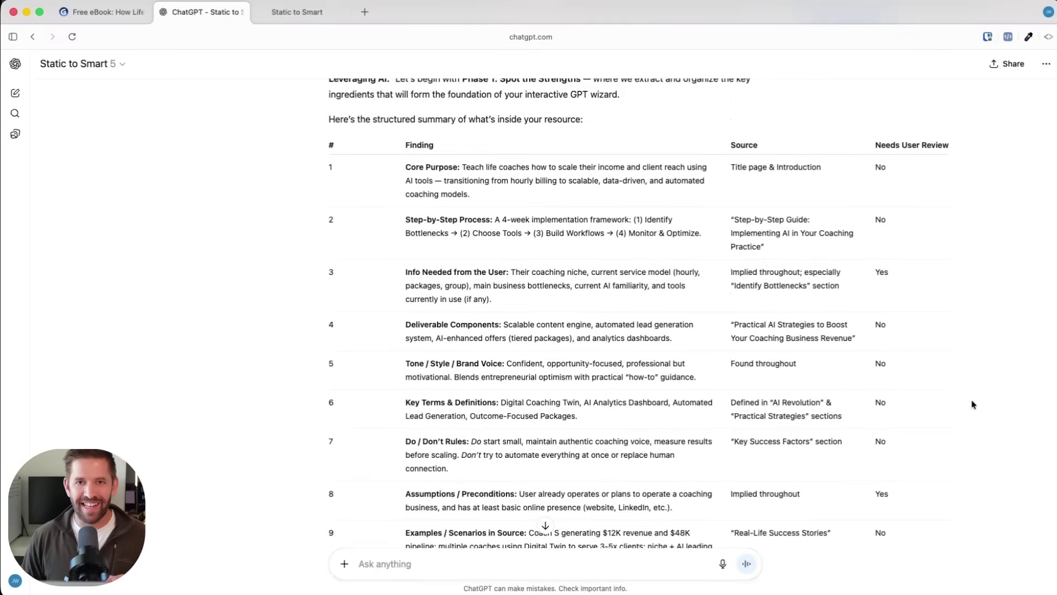
{"action": "scroll", "coordinate": [972, 405], "scroll_direction": "down", "scroll_amount": 2}
{"action": "scroll", "coordinate": [972, 405], "scroll_direction": "down", "scroll_amount": 1}
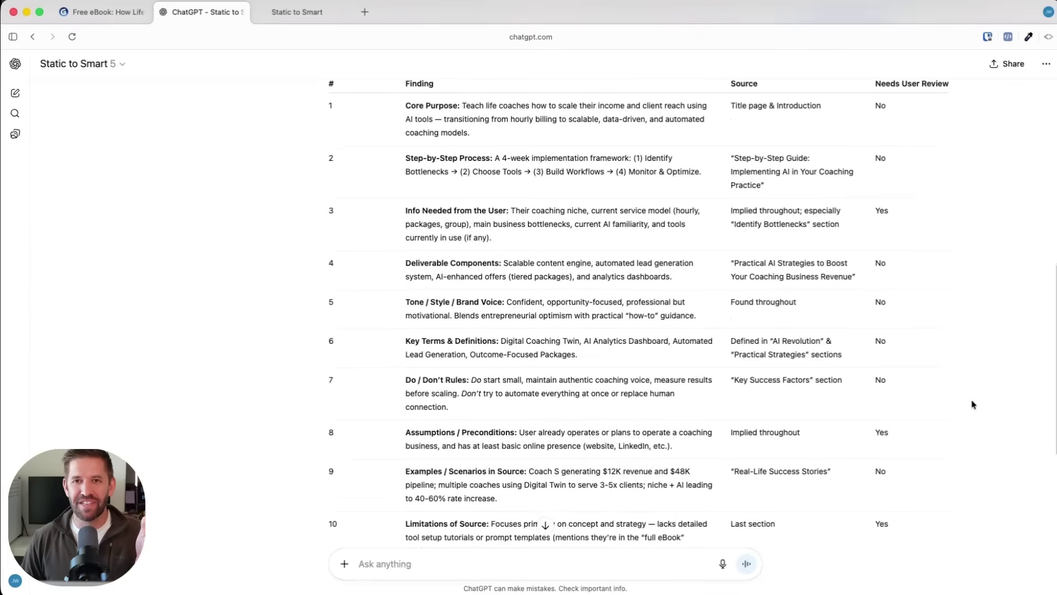
{"action": "scroll", "coordinate": [972, 405], "scroll_direction": "down", "scroll_amount": 1}
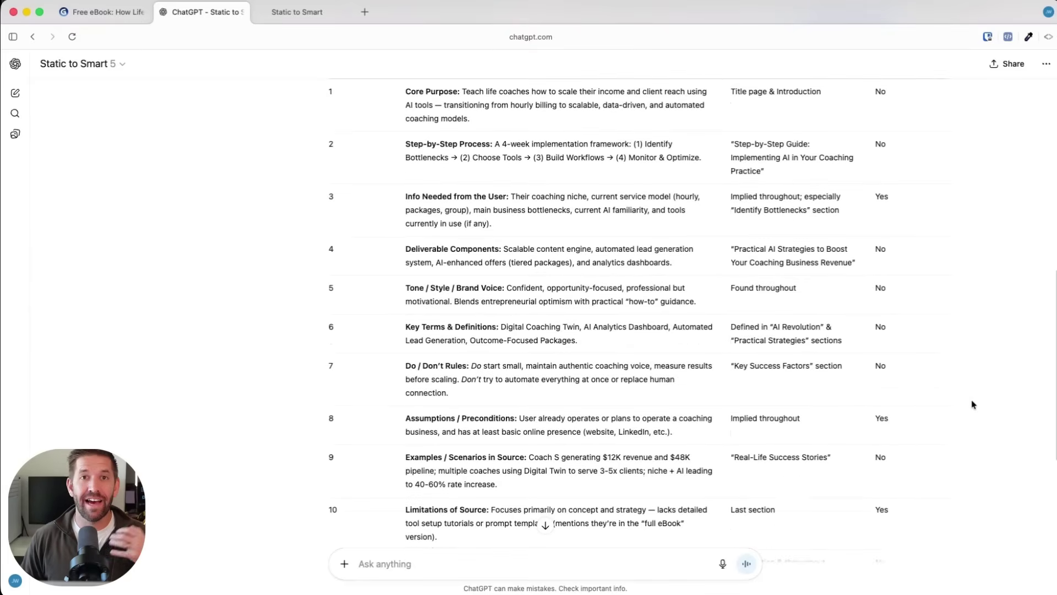
{"action": "scroll", "coordinate": [972, 405], "scroll_direction": "down", "scroll_amount": 2}
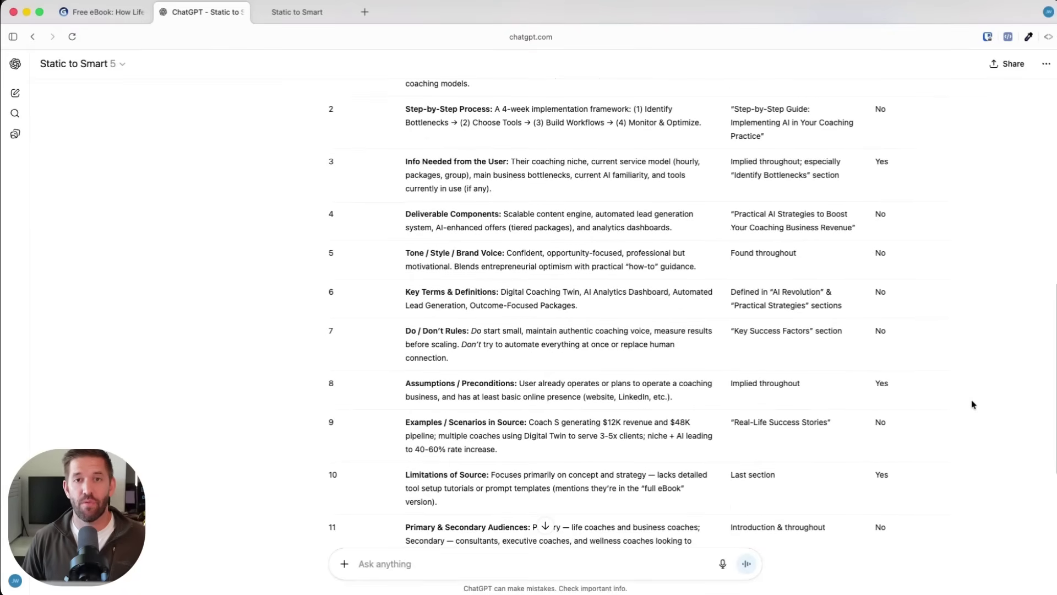
{"action": "scroll", "coordinate": [972, 405], "scroll_direction": "down", "scroll_amount": 6}
{"action": "scroll", "coordinate": [972, 404], "scroll_direction": "down", "scroll_amount": 4}
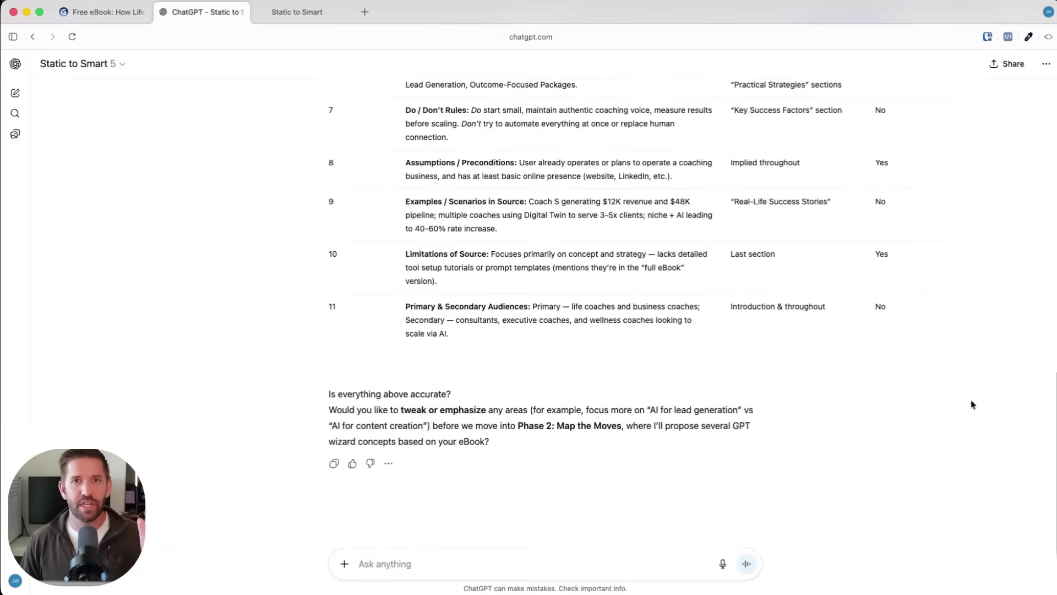
Reply 'This looks good' to approve the eBook summary
{"action": "left_click", "coordinate": [417, 564]}
{"action": "type", "text": "This looks good"}
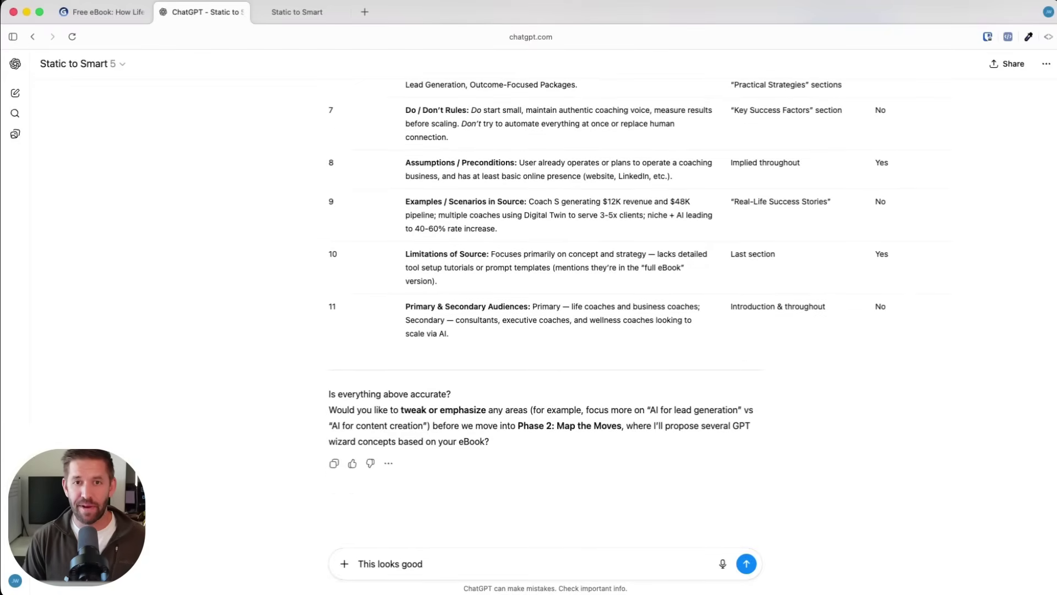
{"action": "key", "text": "Return"}
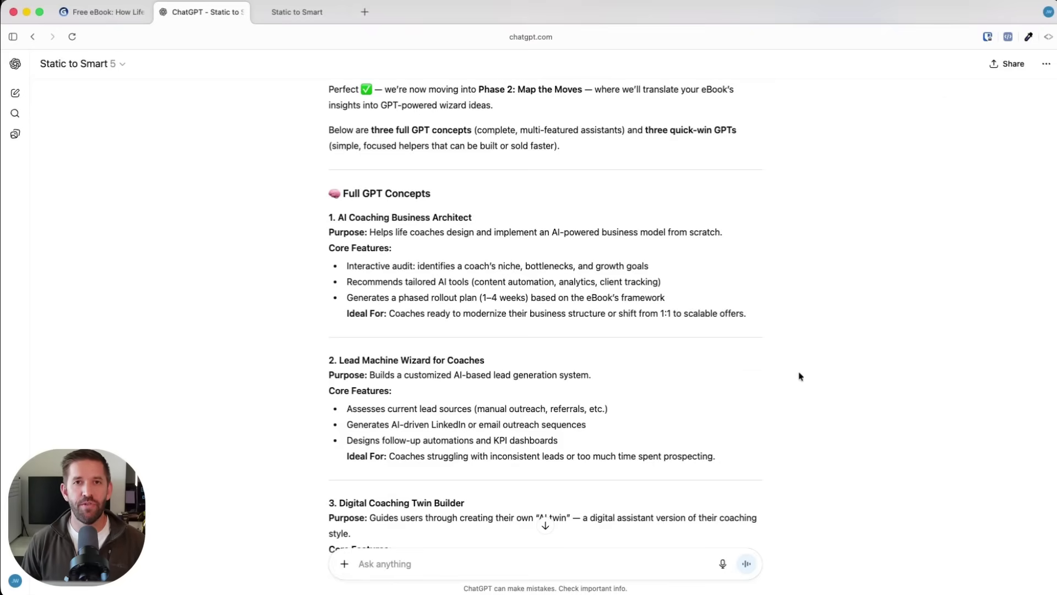
Review the proposed GPTs, marking Lead Machine Wizard, Digital Coaching Twin Builder and Content Engine Accelerator
{"action": "scroll", "coordinate": [798, 378], "scroll_direction": "down", "scroll_amount": 2}
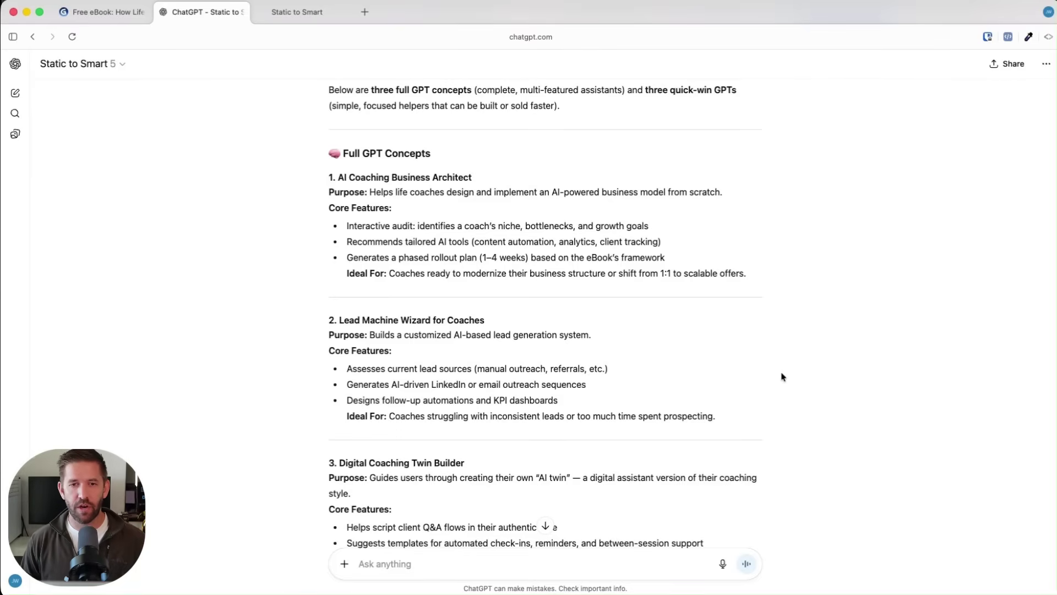
{"action": "scroll", "coordinate": [782, 376], "scroll_direction": "down", "scroll_amount": 1}
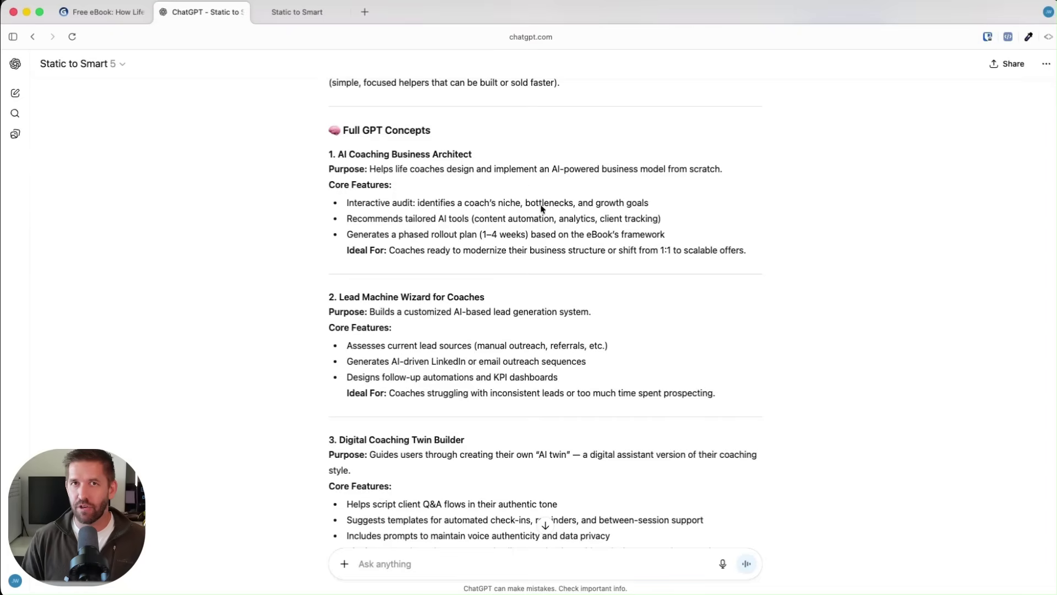
{"action": "scroll", "coordinate": [542, 208], "scroll_direction": "down", "scroll_amount": 2}
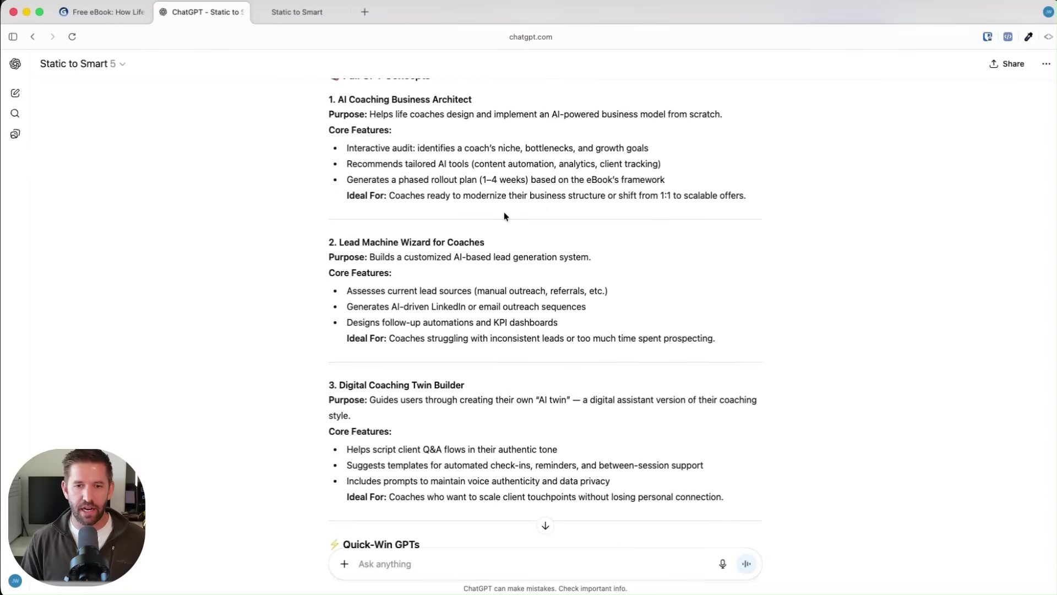
{"action": "mouse_move", "coordinate": [390, 224]}
{"action": "left_mouse_down"}
{"action": "mouse_move", "coordinate": [300, 247]}
{"action": "mouse_move", "coordinate": [501, 227]}
{"action": "mouse_move", "coordinate": [399, 226]}
{"action": "left_mouse_up"}
{"action": "scroll", "coordinate": [609, 245], "scroll_direction": "down", "scroll_amount": 5}
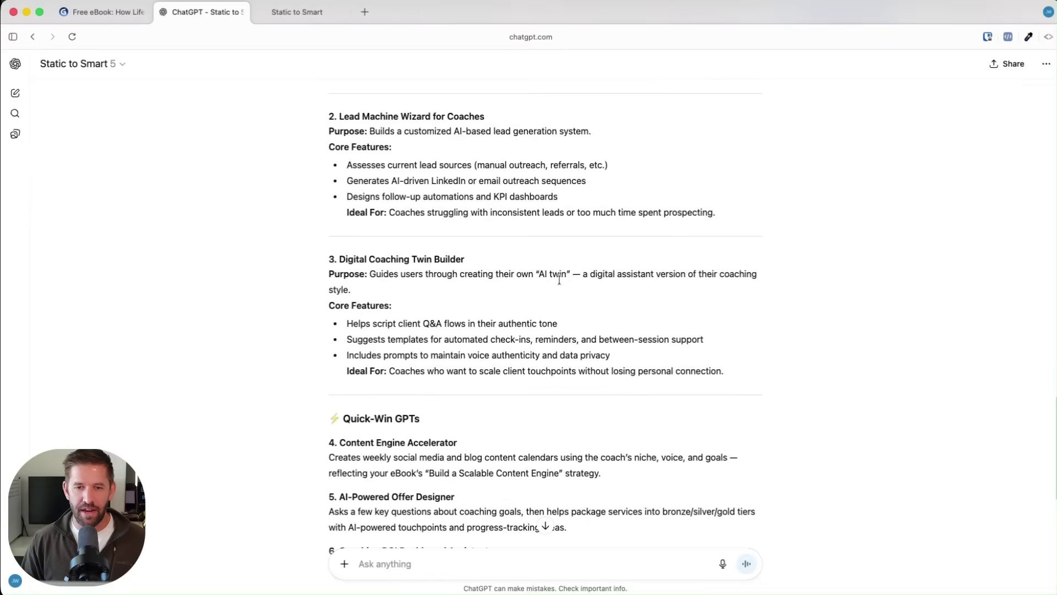
{"action": "mouse_move", "coordinate": [377, 242]}
{"action": "left_mouse_down"}
{"action": "mouse_move", "coordinate": [310, 256]}
{"action": "mouse_move", "coordinate": [487, 263]}
{"action": "mouse_move", "coordinate": [395, 250]}
{"action": "left_mouse_up"}
{"action": "scroll", "coordinate": [565, 283], "scroll_direction": "down", "scroll_amount": 5}
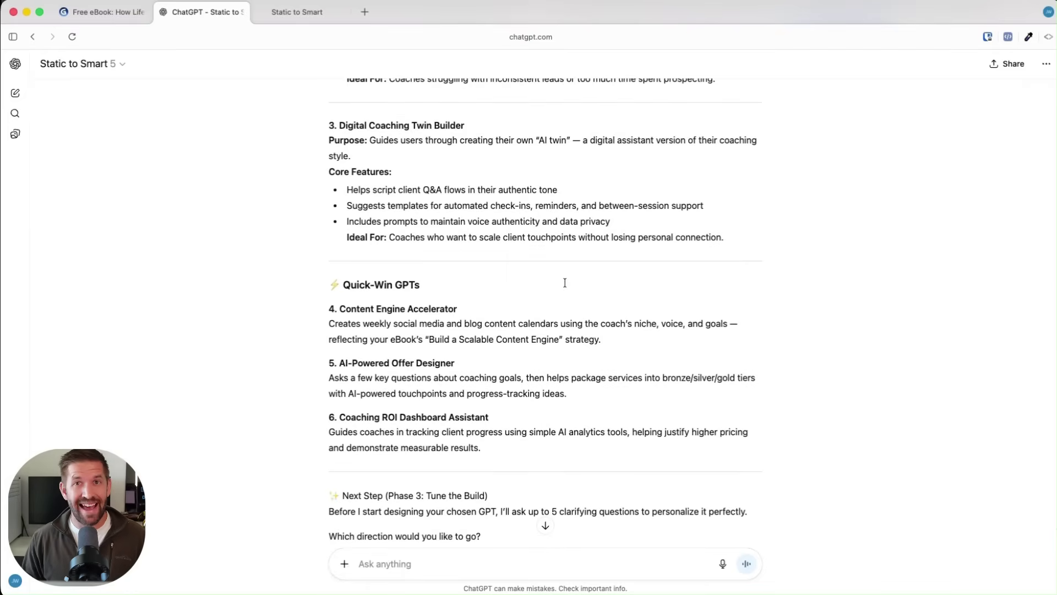
{"action": "scroll", "coordinate": [565, 283], "scroll_direction": "down", "scroll_amount": 2}
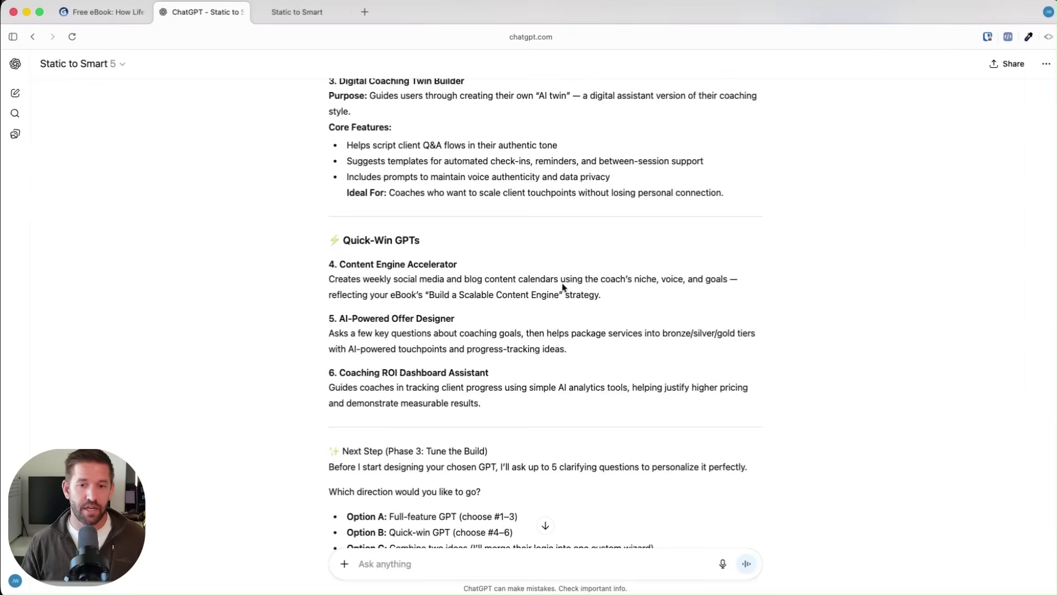
{"action": "mouse_move", "coordinate": [307, 249]}
{"action": "left_mouse_down"}
{"action": "mouse_move", "coordinate": [494, 302]}
{"action": "mouse_move", "coordinate": [761, 309]}
{"action": "mouse_move", "coordinate": [751, 309]}
{"action": "left_mouse_up"}
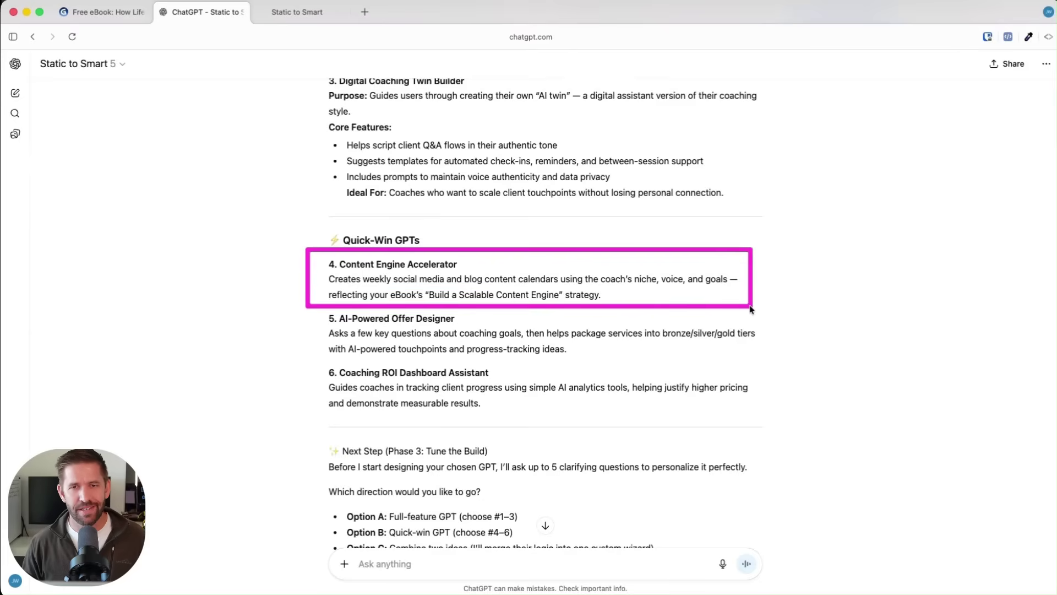
{"action": "left_click_drag", "start_coordinate": [389, 286], "coordinate": [475, 289]}
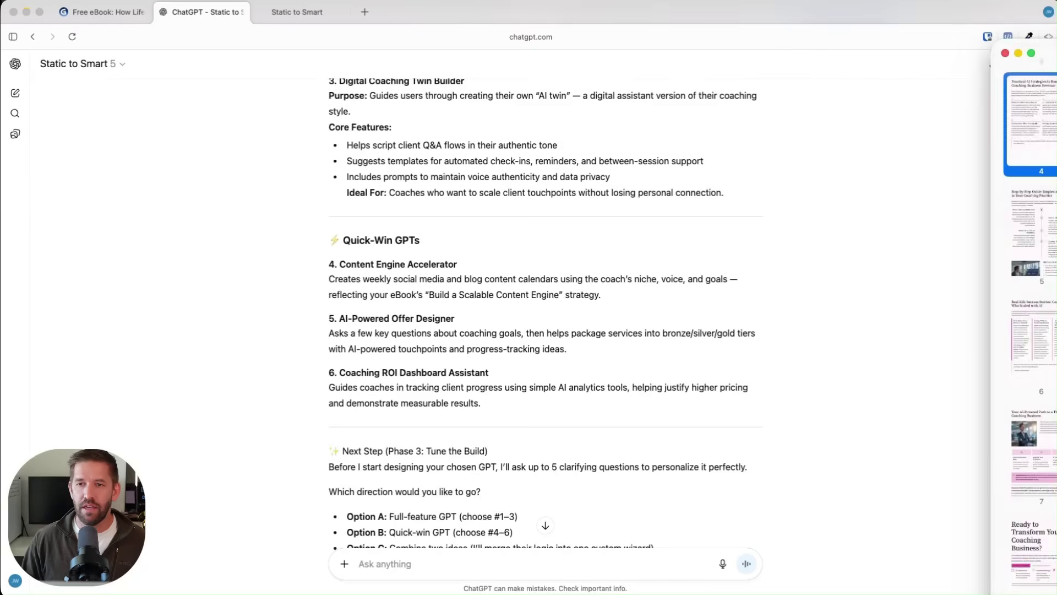
Restore the ebook PDF in Preview and box the 'Build a Scalable Content Engine' section
{"action": "left_click", "coordinate": [1036, 528]}
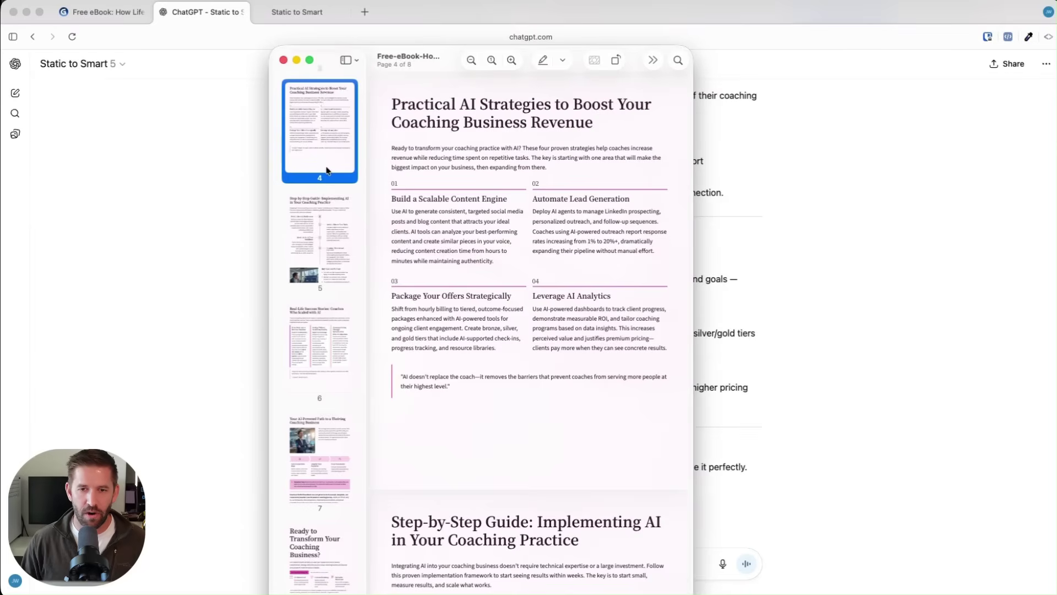
{"action": "left_click_drag", "start_coordinate": [384, 192], "coordinate": [511, 262]}
Return to ChatGPT, box the Content Engine Accelerator idea again, and scroll back up
{"action": "left_click", "coordinate": [806, 284]}
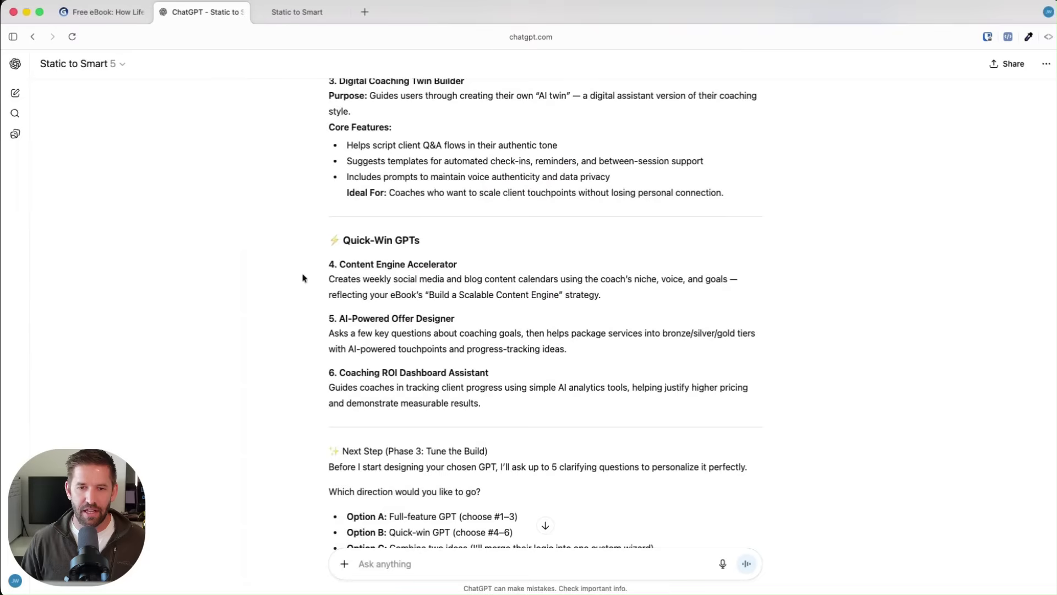
{"action": "mouse_move", "coordinate": [320, 251]}
{"action": "left_mouse_down"}
{"action": "mouse_move", "coordinate": [512, 287]}
{"action": "mouse_move", "coordinate": [568, 312]}
{"action": "mouse_move", "coordinate": [756, 312]}
{"action": "left_mouse_up"}
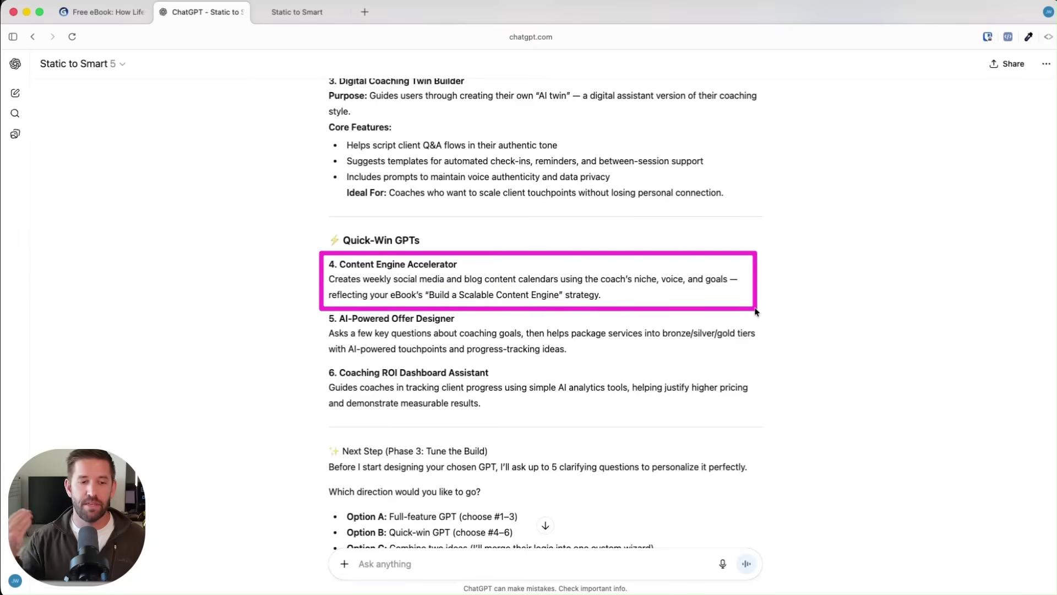
{"action": "scroll", "coordinate": [730, 305], "scroll_direction": "up", "scroll_amount": 5}
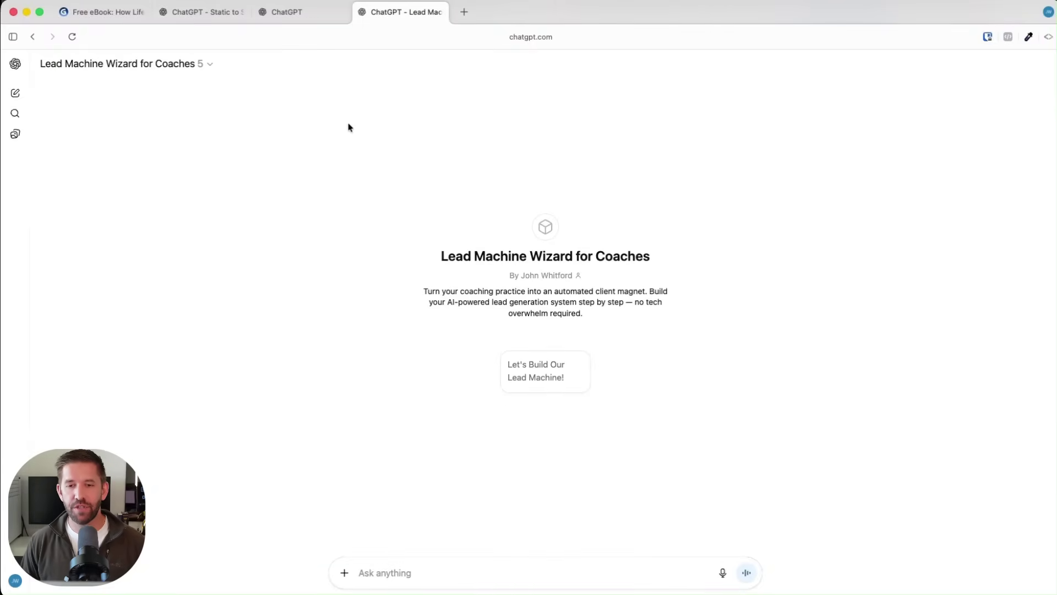
Send the 'Let's Build Our Lead Machine!' starter to the Lead Machine Wizard GPT
{"action": "left_click", "coordinate": [538, 374]}
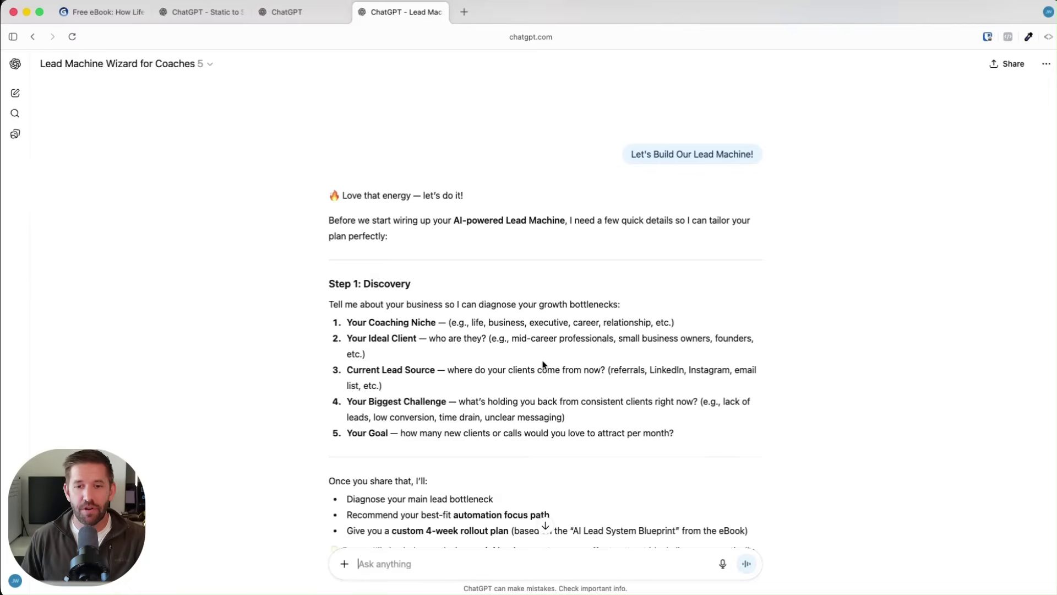
{"action": "scroll", "coordinate": [543, 365], "scroll_direction": "down", "scroll_amount": 5}
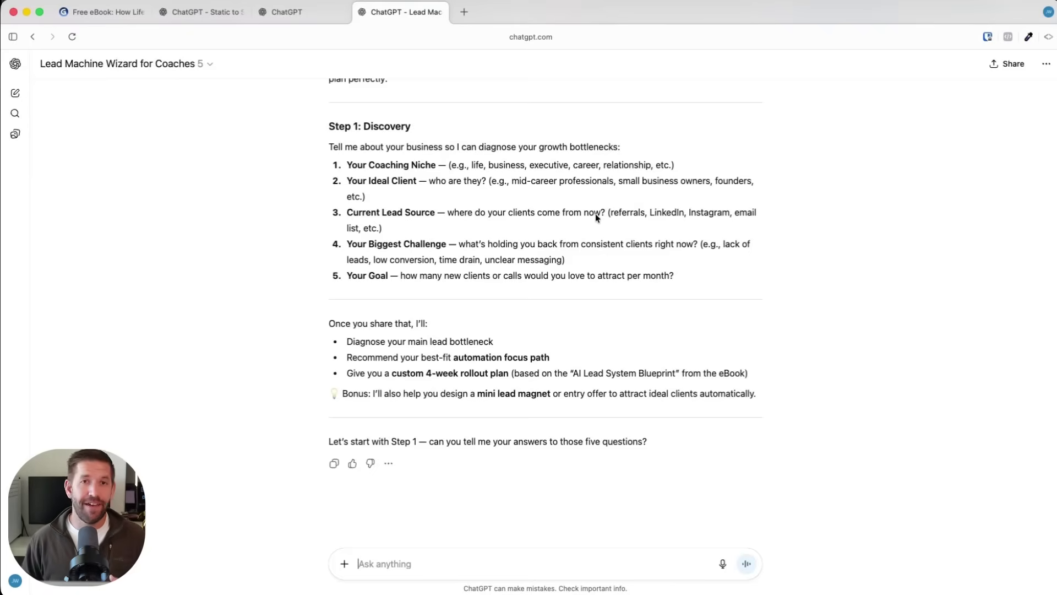
{"action": "scroll", "coordinate": [597, 217], "scroll_direction": "up", "scroll_amount": 3}
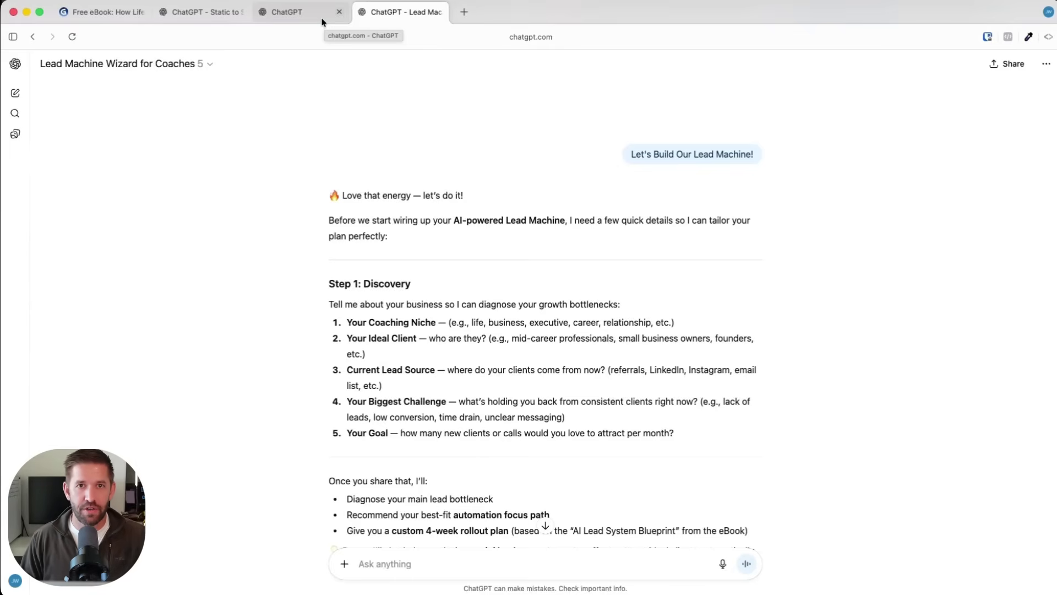
In the Static to Smart chat, ask 'could you write a simple bullet list for this GPT so I can create a sales page'
{"action": "left_click", "coordinate": [201, 12]}
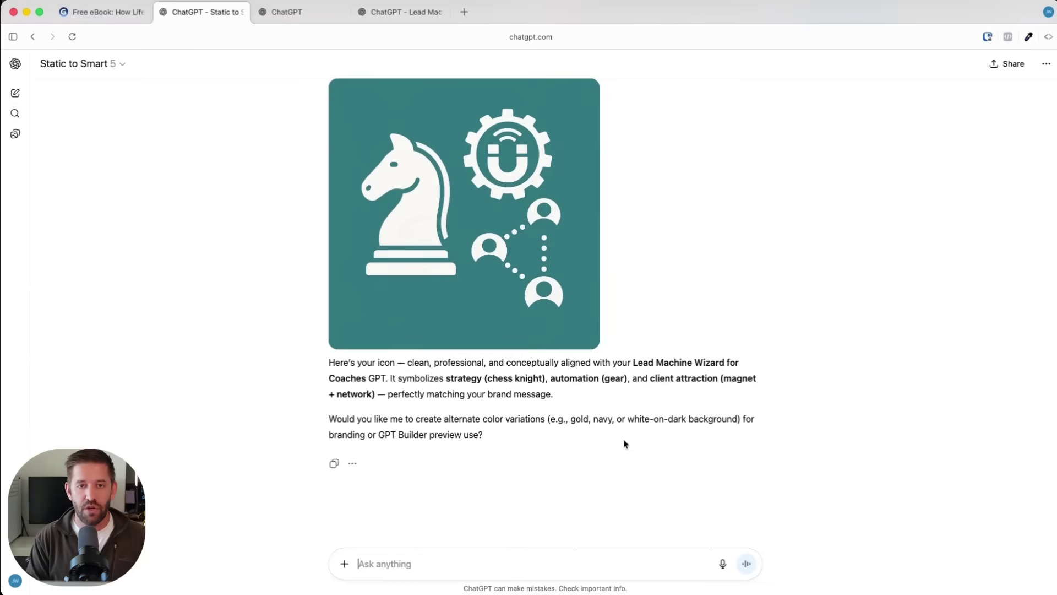
{"action": "type", "text": "could you write a simple bullet list for this GPT so I can create a sales page"}
{"action": "key", "text": "Return"}
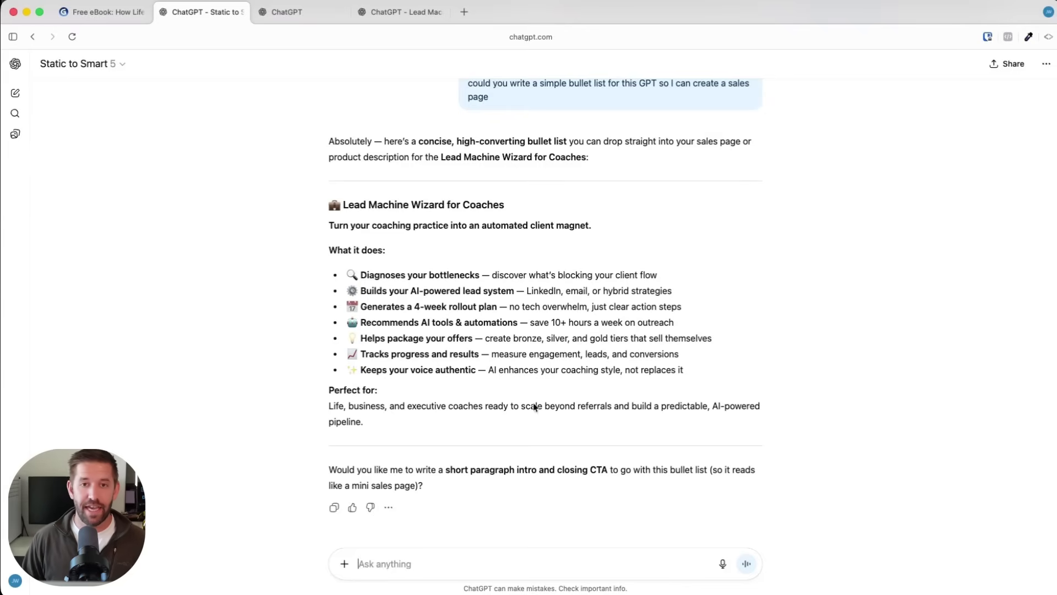
Select the Lead Machine Wizard bullet list in ChatGPT, then start a new AI gamma from Gamma's dashboard
{"action": "left_click_drag", "start_coordinate": [440, 424], "coordinate": [323, 209]}
{"action": "key", "text": "super+c"}
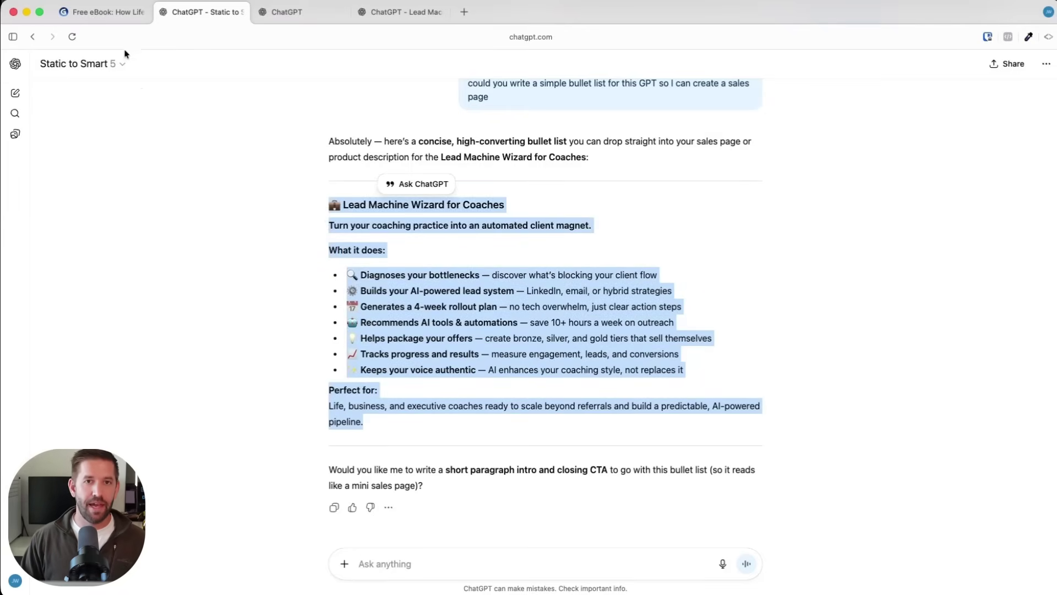
{"action": "left_click", "coordinate": [111, 15]}
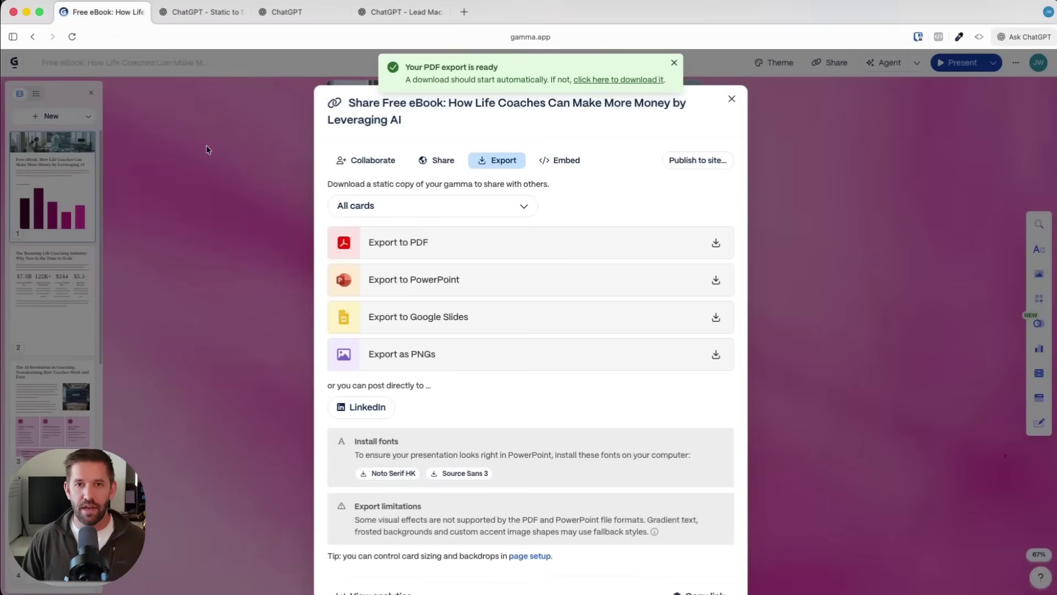
{"action": "left_click", "coordinate": [209, 148]}
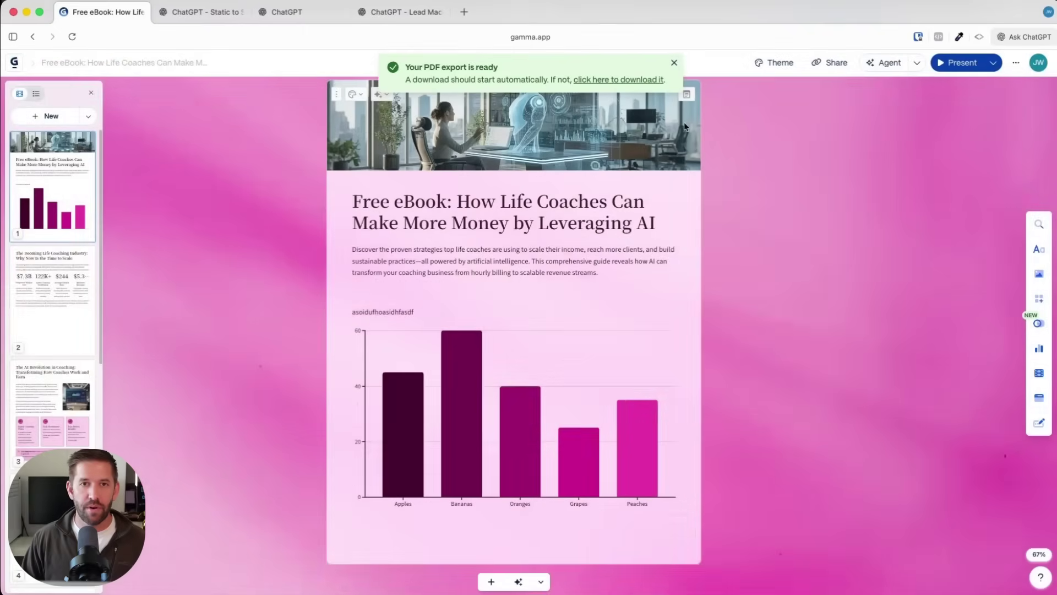
{"action": "left_click", "coordinate": [11, 64]}
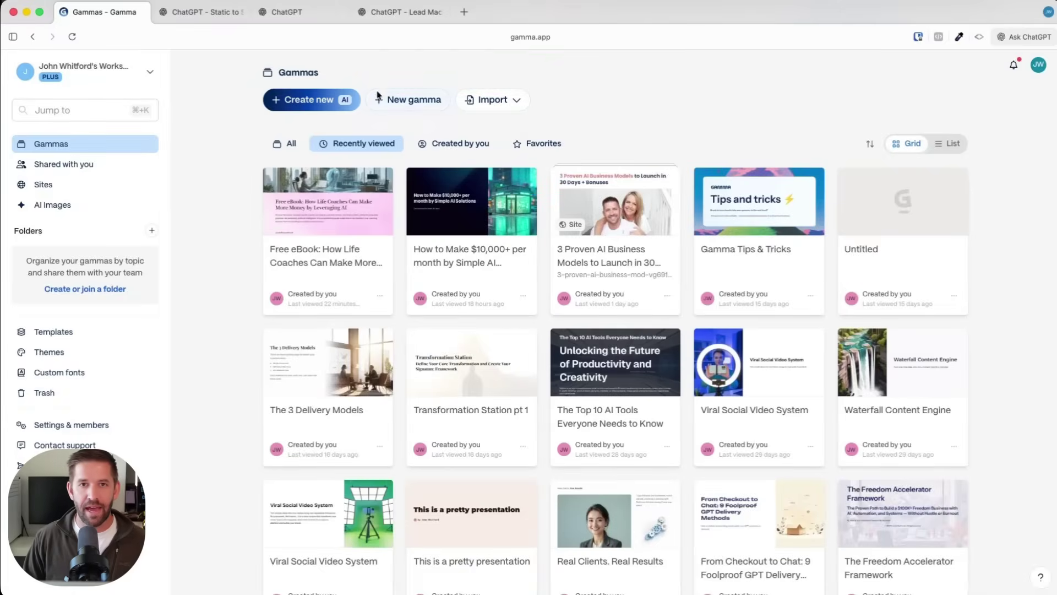
{"action": "left_click", "coordinate": [332, 98]}
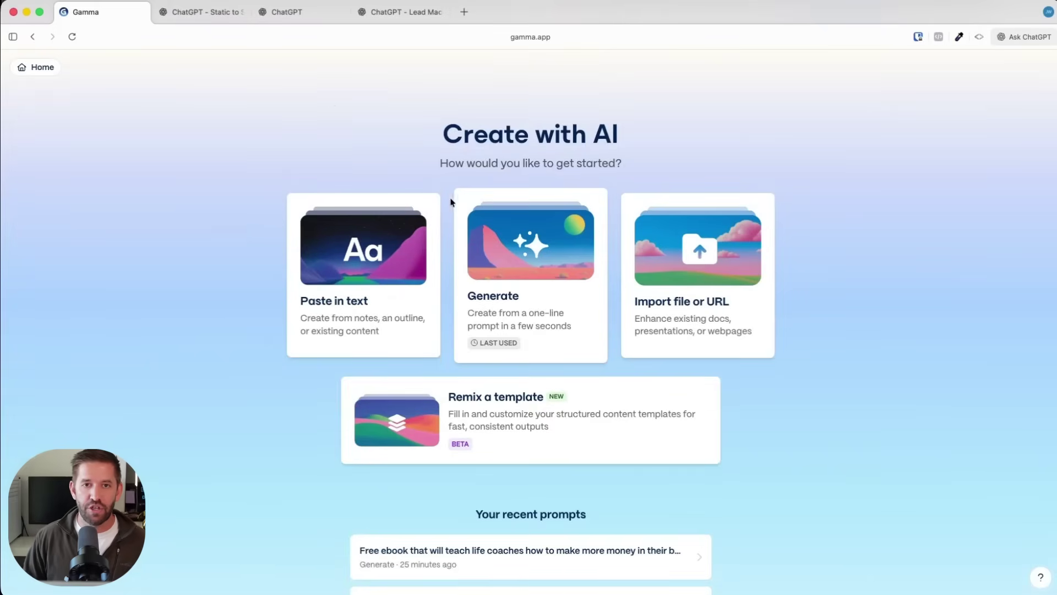
Write a Webpage prompt 'Sales Page for digital product:' followed by the pasted Lead Machine Wizard description
{"action": "left_click", "coordinate": [484, 237]}
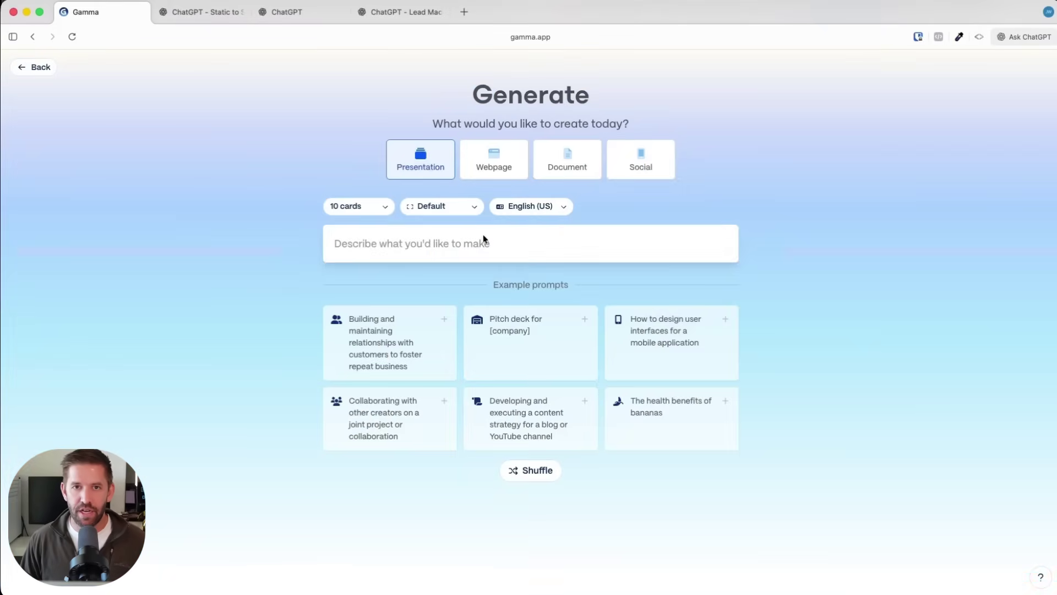
{"action": "left_click", "coordinate": [493, 168]}
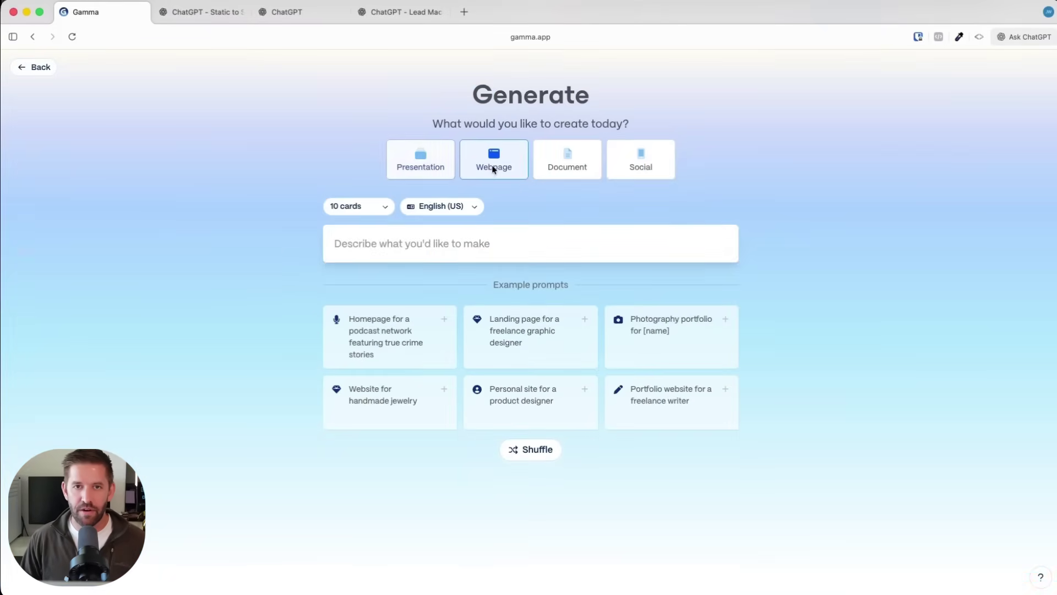
{"action": "left_click", "coordinate": [401, 251]}
{"action": "type", "text": "Sales"}
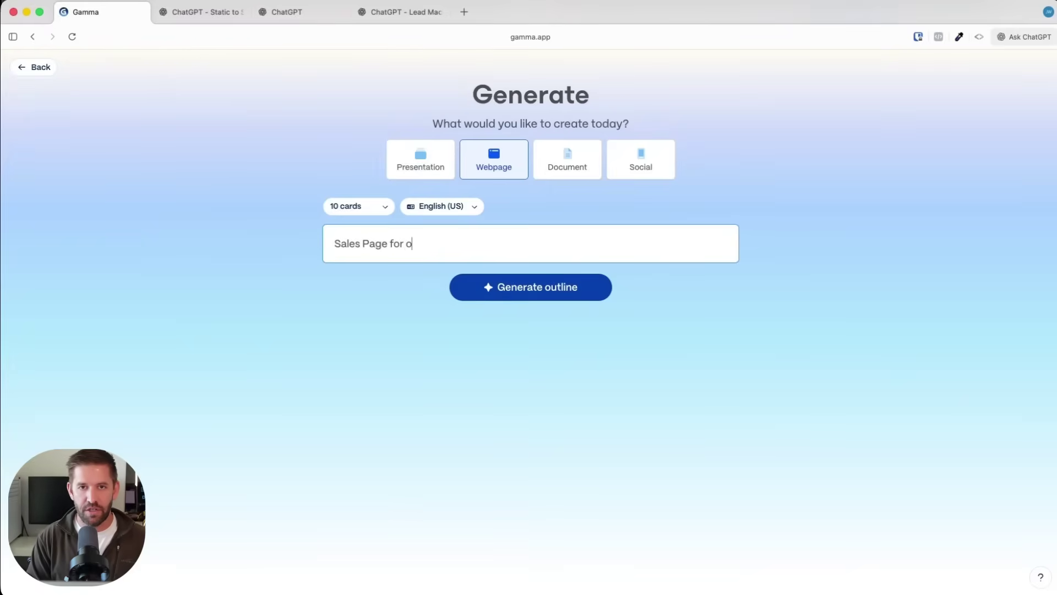
{"action": "type", "text": " Page for digital product:"}
{"action": "key", "text": "super+v"}
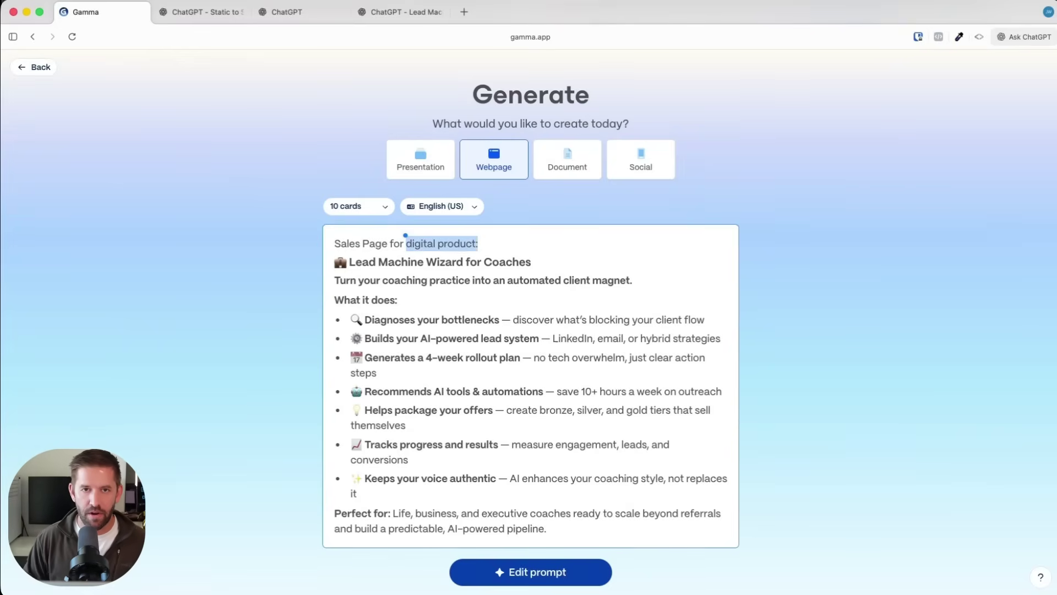
{"action": "key", "text": "Delete"}
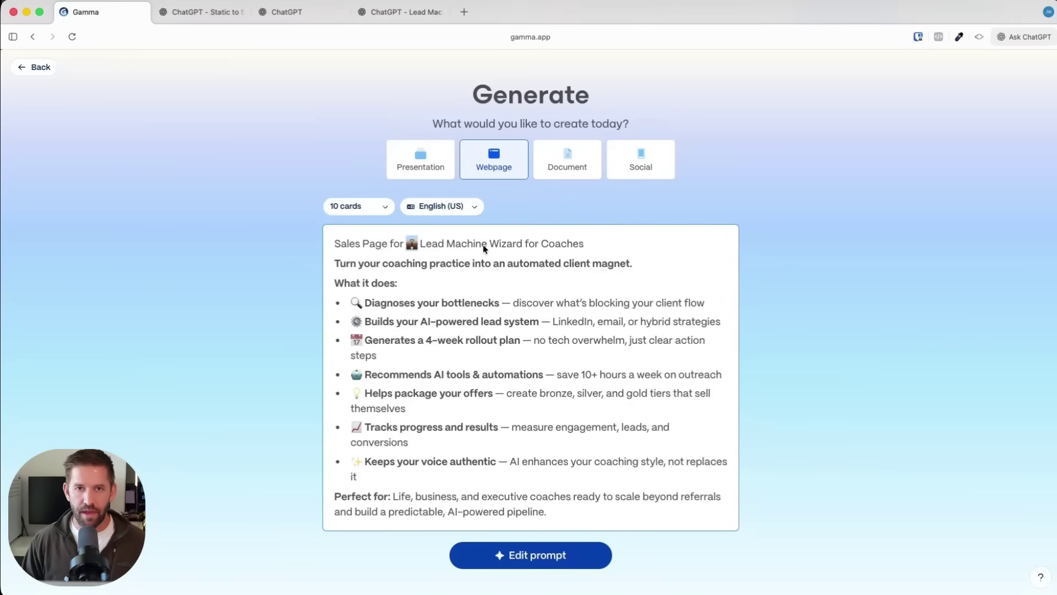
{"action": "scroll", "coordinate": [532, 501], "scroll_direction": "down", "scroll_amount": 3}
{"action": "left_click", "coordinate": [532, 489]}
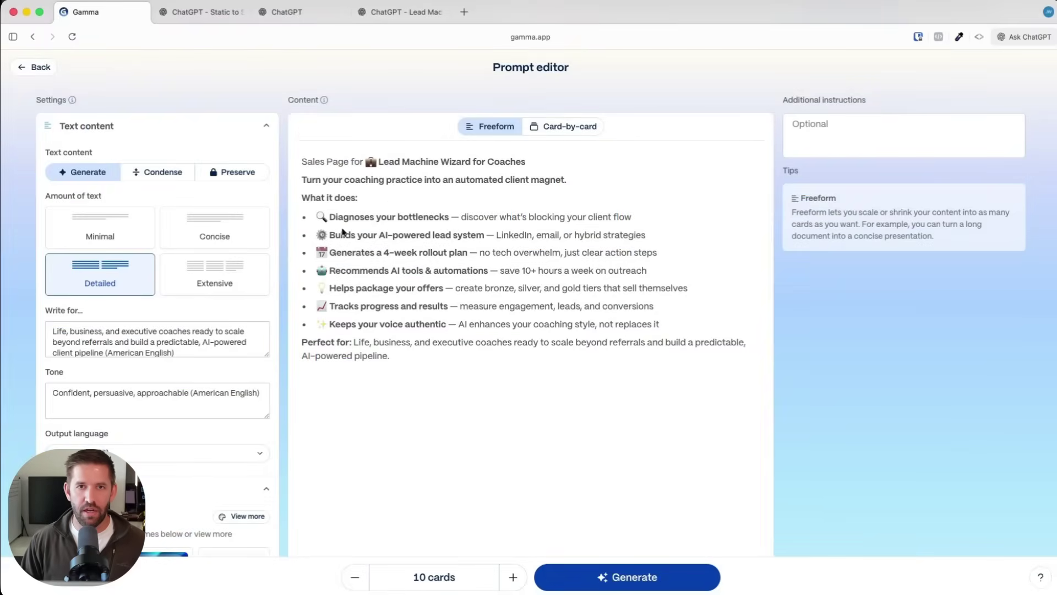
Replace the pink Malibu theme with the green Sprout theme for the 12-card sales page
{"action": "scroll", "coordinate": [471, 276], "scroll_direction": "down", "scroll_amount": 5}
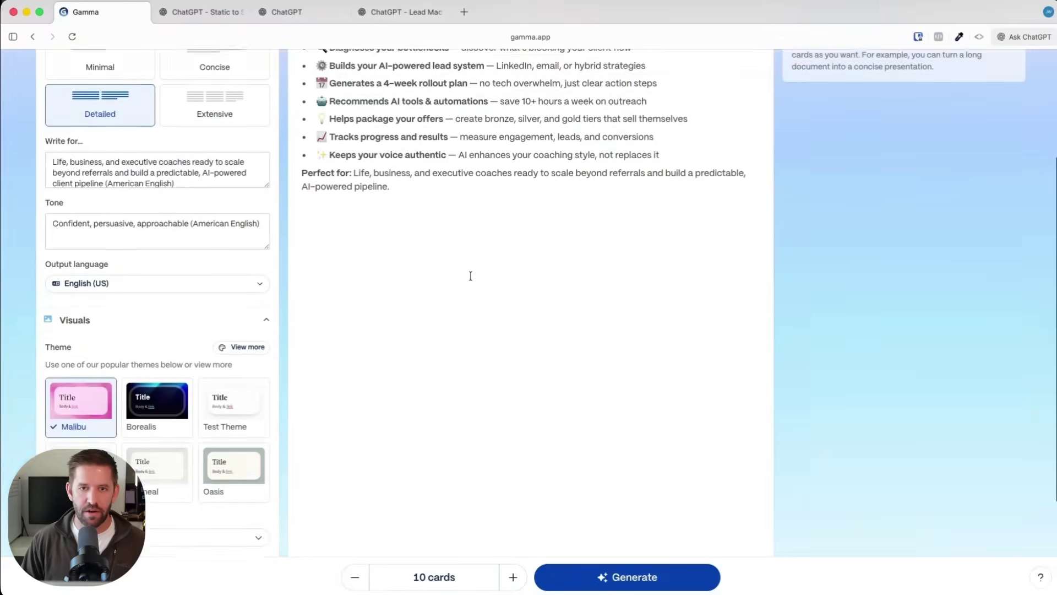
{"action": "scroll", "coordinate": [471, 276], "scroll_direction": "up", "scroll_amount": 5}
{"action": "scroll", "coordinate": [471, 292], "scroll_direction": "down", "scroll_amount": 2}
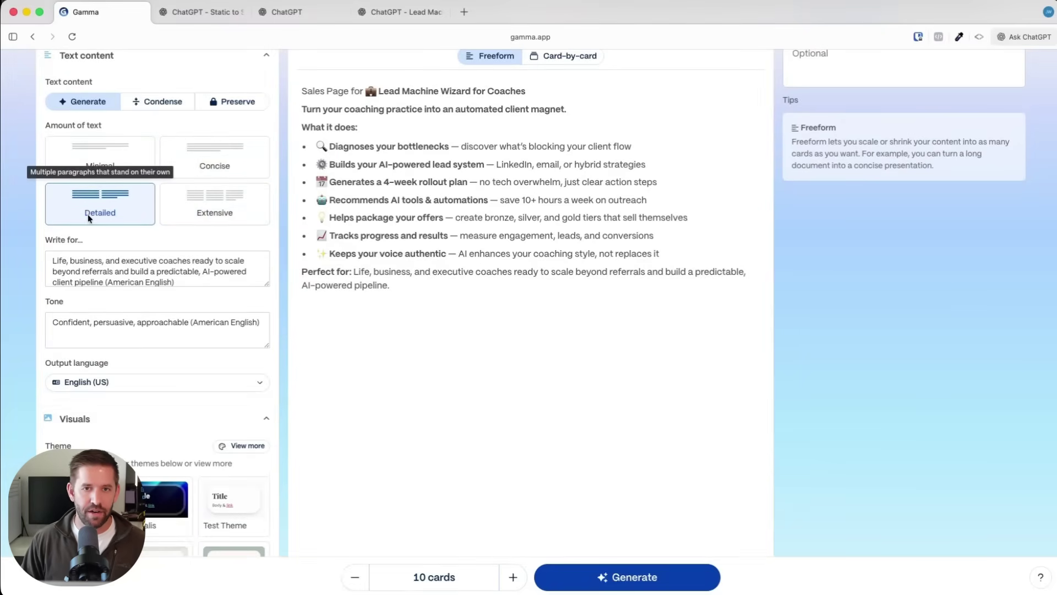
{"action": "scroll", "coordinate": [88, 209], "scroll_direction": "down", "scroll_amount": 4}
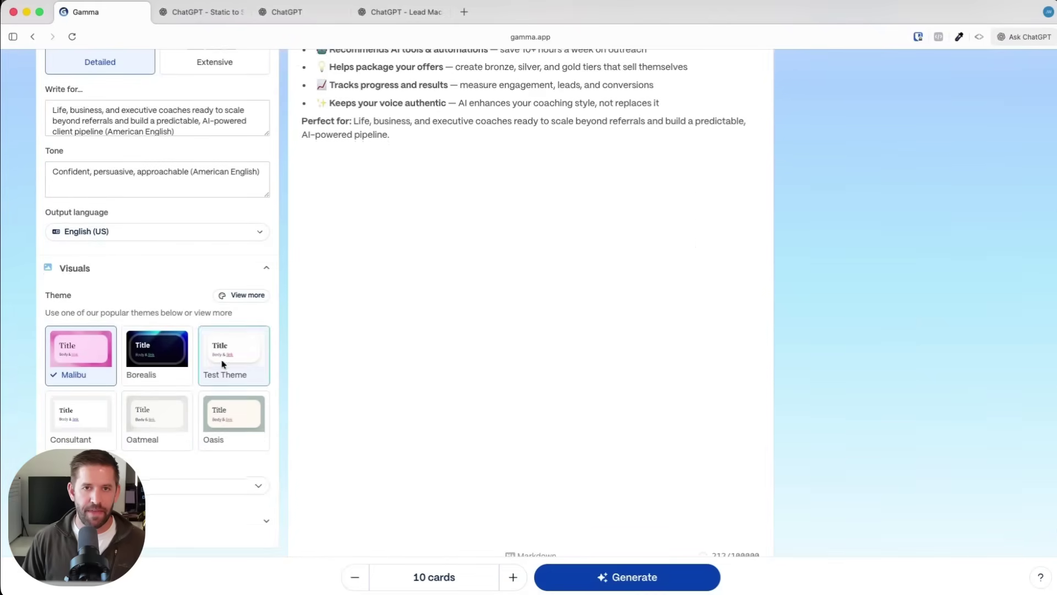
{"action": "left_click", "coordinate": [244, 296]}
{"action": "scroll", "coordinate": [364, 338], "scroll_direction": "down", "scroll_amount": 5}
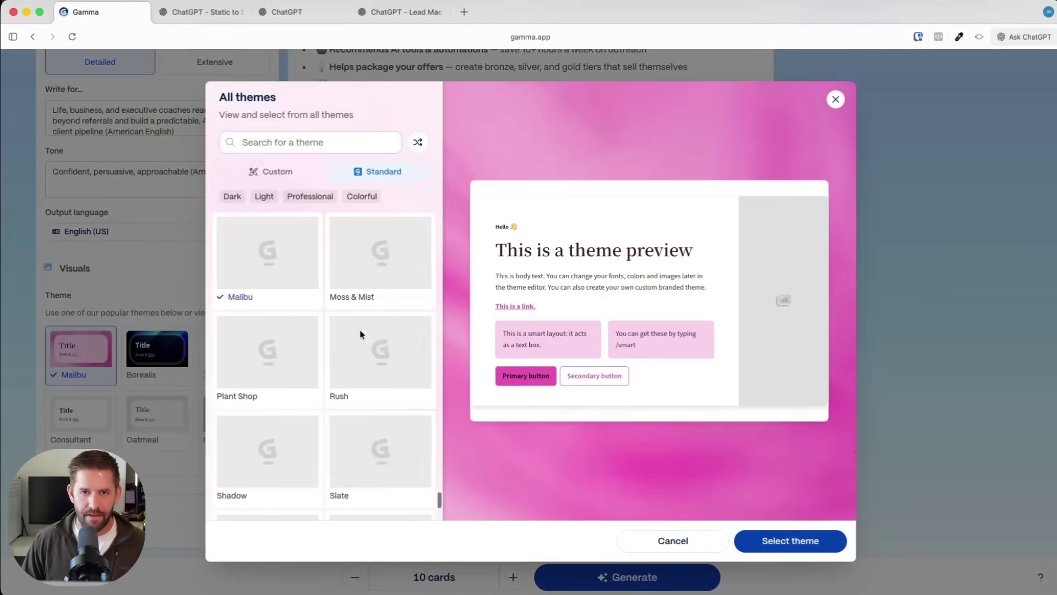
{"action": "scroll", "coordinate": [368, 349], "scroll_direction": "down", "scroll_amount": 1}
{"action": "left_click", "coordinate": [297, 370]}
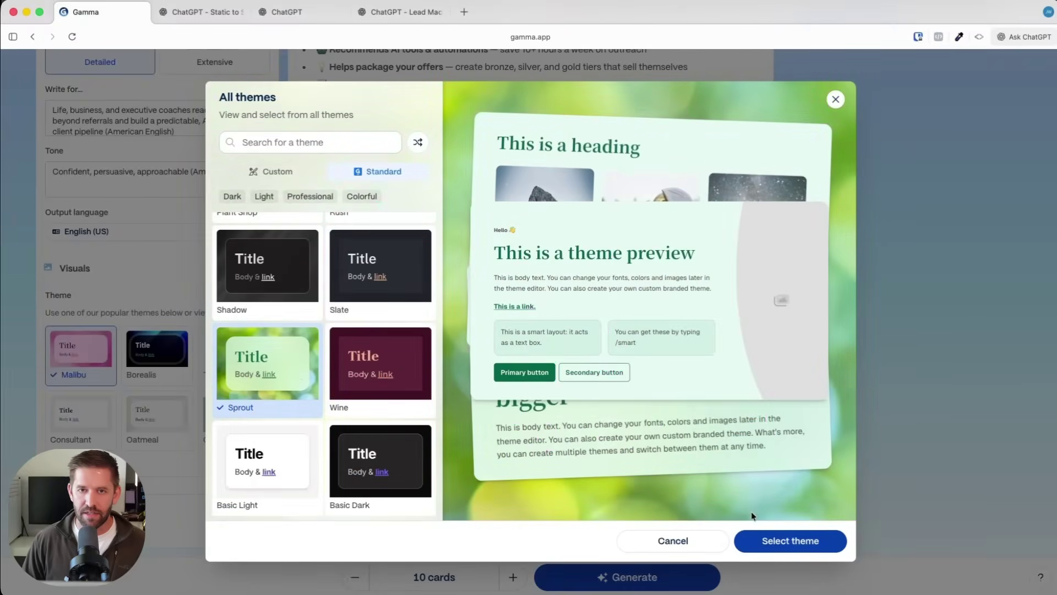
{"action": "left_click", "coordinate": [767, 543]}
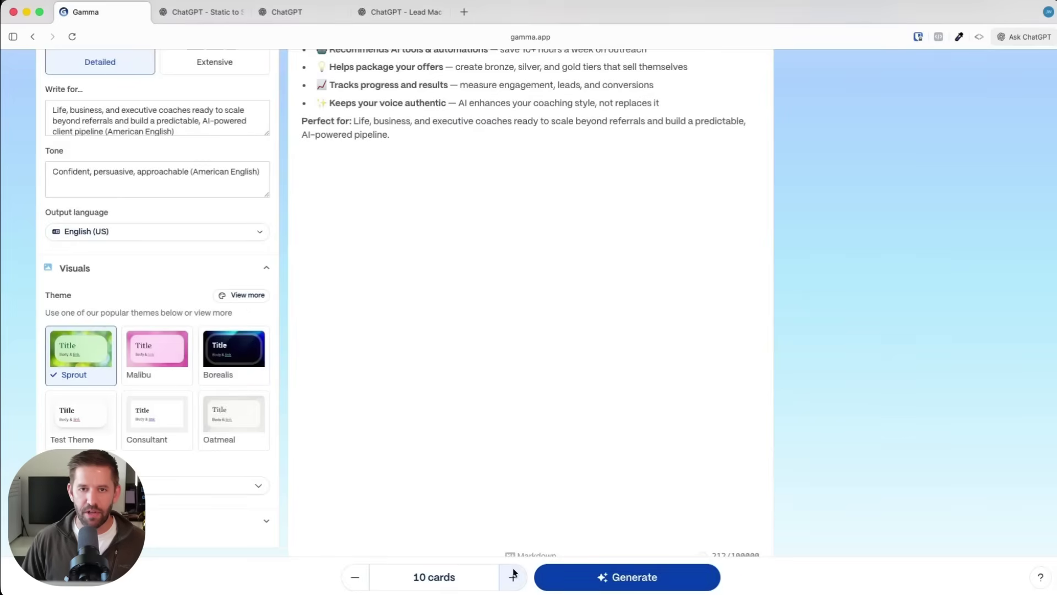
Generate the page and review 'Turn Your Coaching Practice Into an Automated Client Magnet'
{"action": "left_click", "coordinate": [593, 582]}
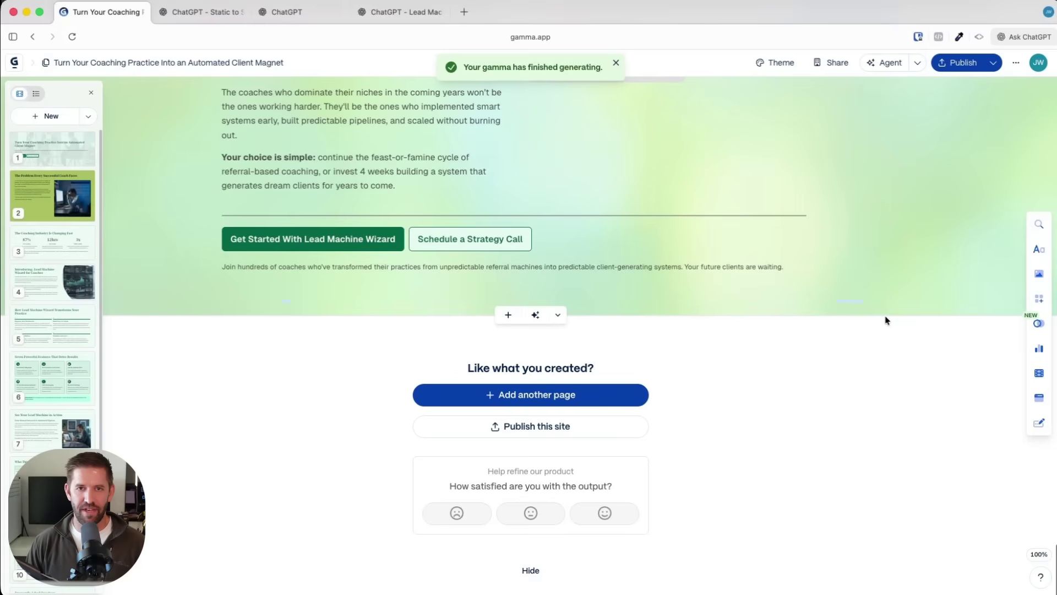
{"action": "scroll", "coordinate": [881, 317], "scroll_direction": "up", "scroll_amount": 3}
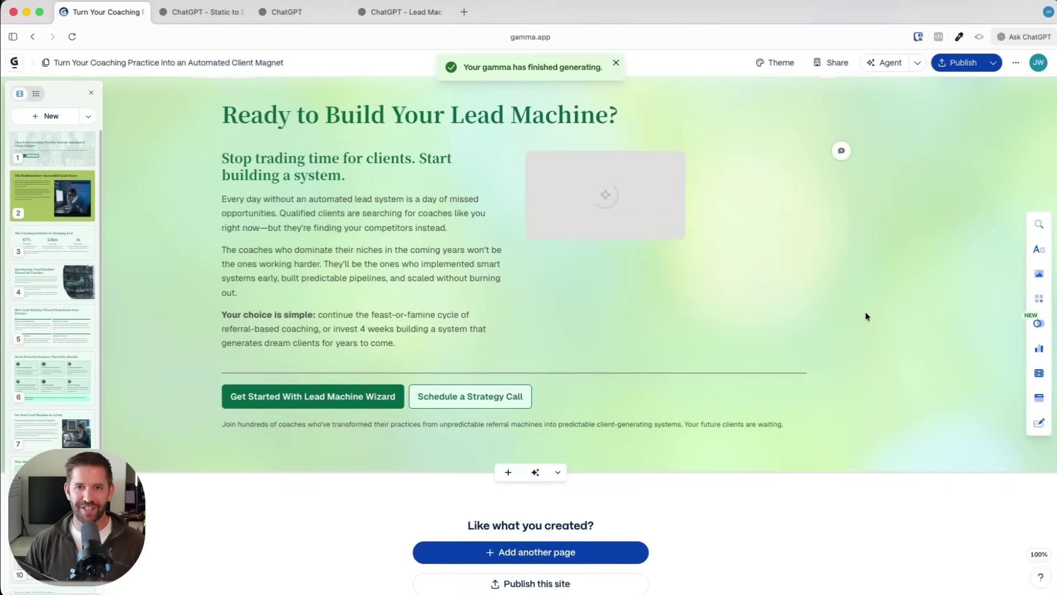
{"action": "scroll", "coordinate": [633, 222], "scroll_direction": "up", "scroll_amount": 15}
{"action": "scroll", "coordinate": [637, 223], "scroll_direction": "up", "scroll_amount": 10}
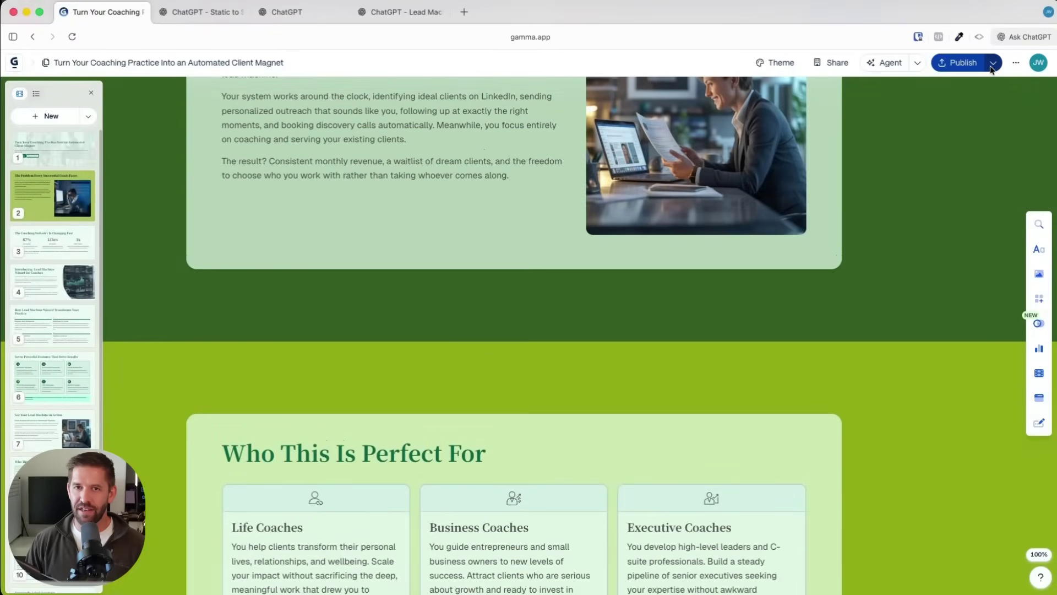
Publish the site and view the live lead-machine-wizard gamma.site down to 'Ready to Build Your Lead Machine?'
{"action": "left_click", "coordinate": [993, 64]}
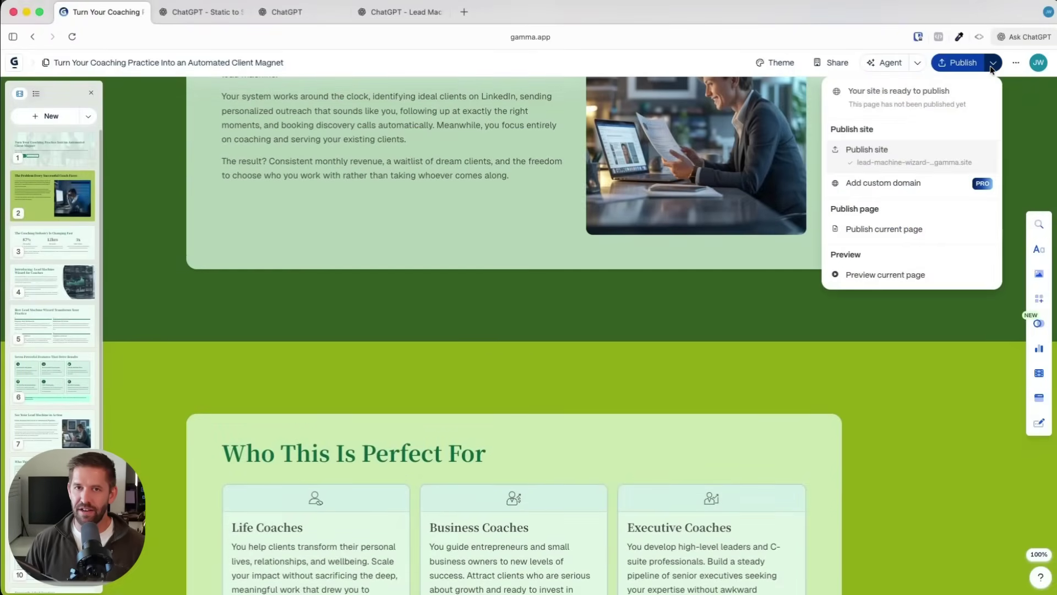
{"action": "left_click", "coordinate": [881, 162]}
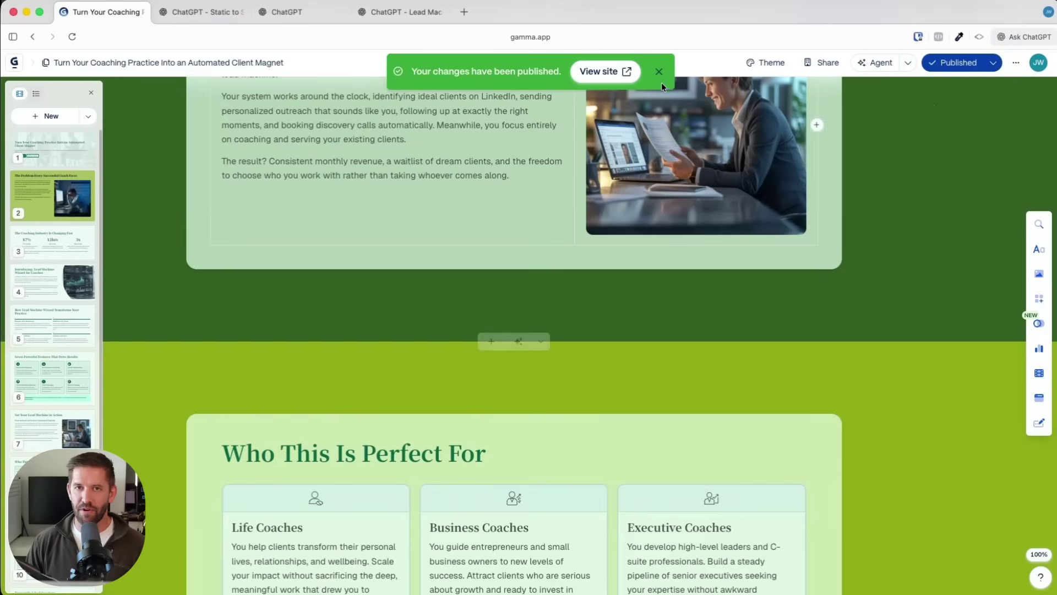
{"action": "left_click", "coordinate": [618, 79]}
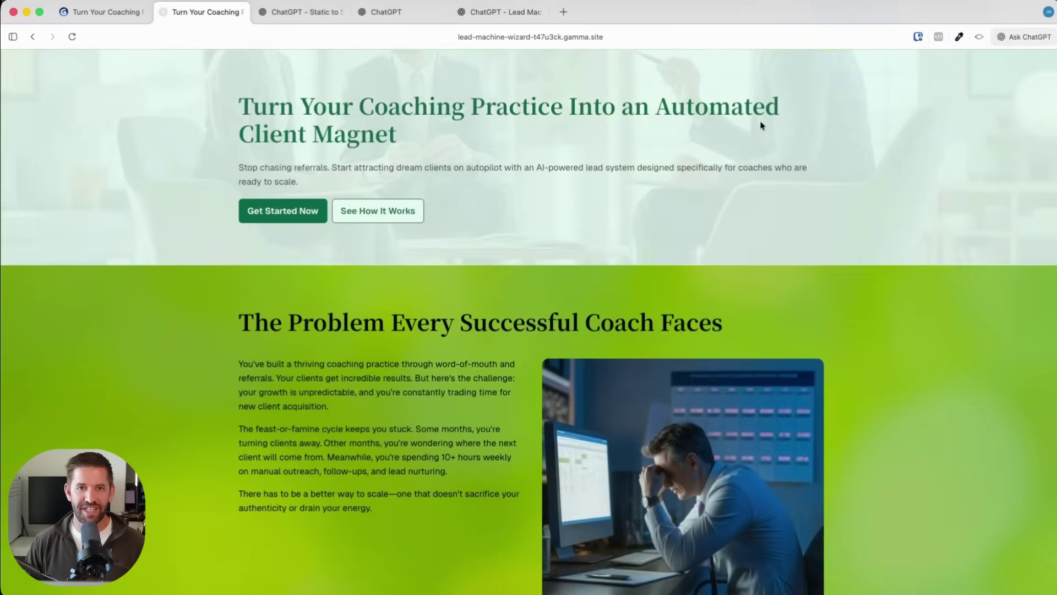
{"action": "scroll", "coordinate": [796, 160], "scroll_direction": "down", "scroll_amount": 3}
{"action": "scroll", "coordinate": [797, 170], "scroll_direction": "down", "scroll_amount": 10}
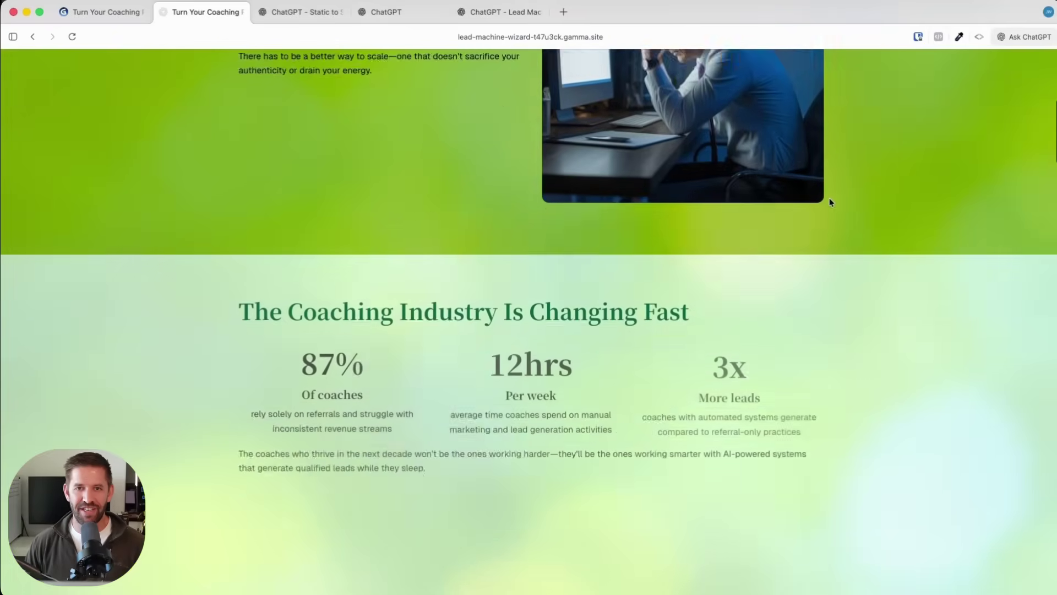
{"action": "scroll", "coordinate": [835, 202], "scroll_direction": "down", "scroll_amount": 10}
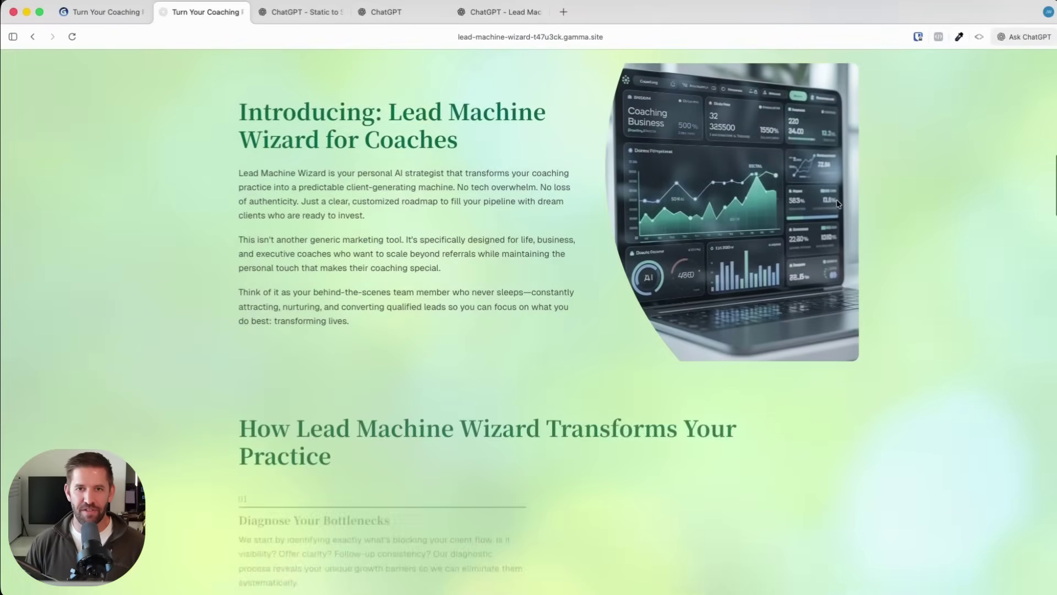
{"action": "scroll", "coordinate": [837, 200], "scroll_direction": "down", "scroll_amount": 10}
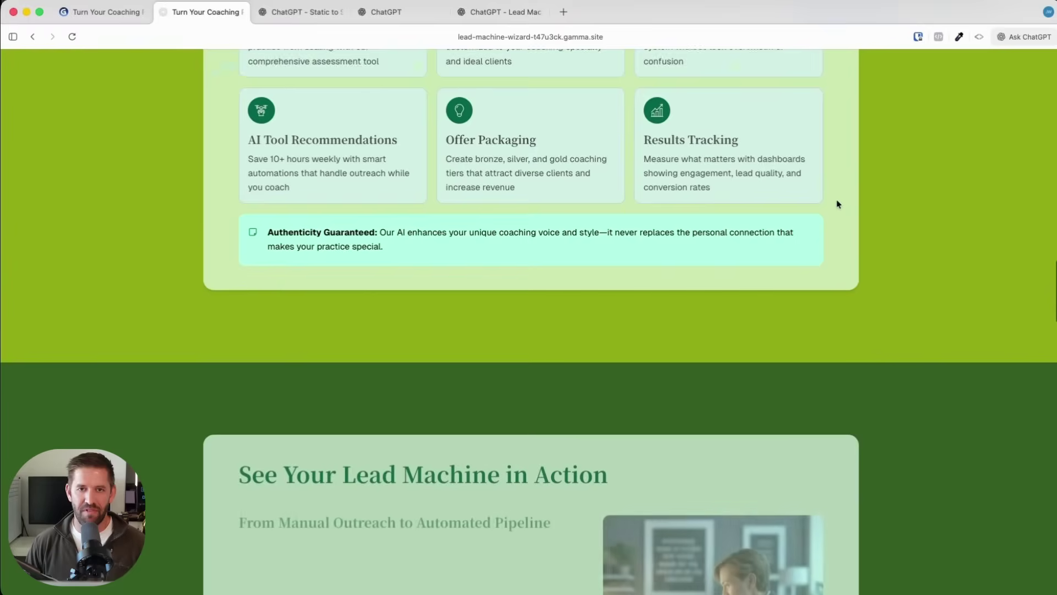
{"action": "scroll", "coordinate": [837, 204], "scroll_direction": "down", "scroll_amount": 10}
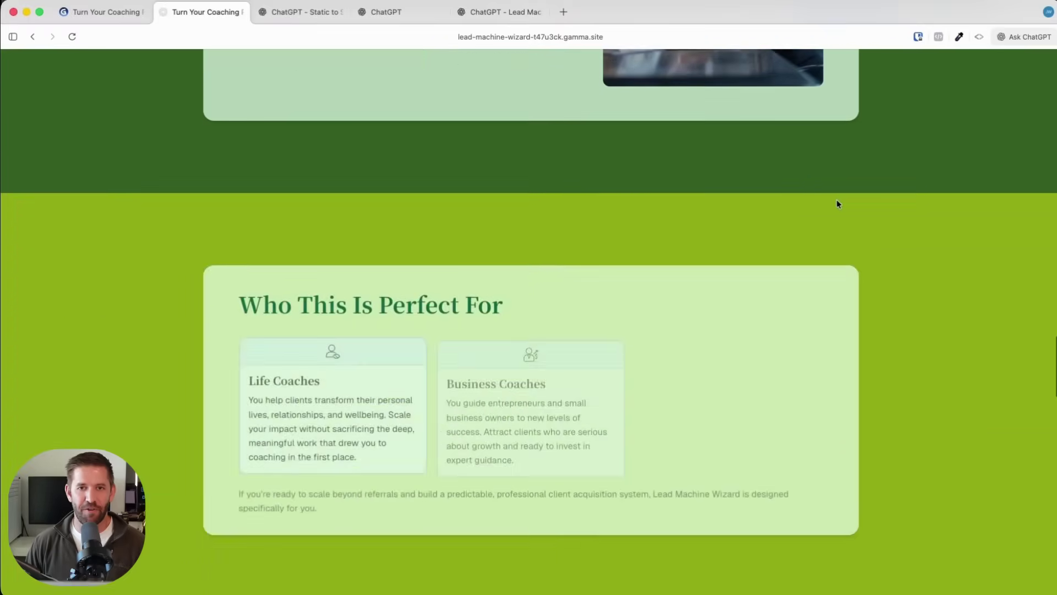
{"action": "scroll", "coordinate": [840, 204], "scroll_direction": "down", "scroll_amount": 10}
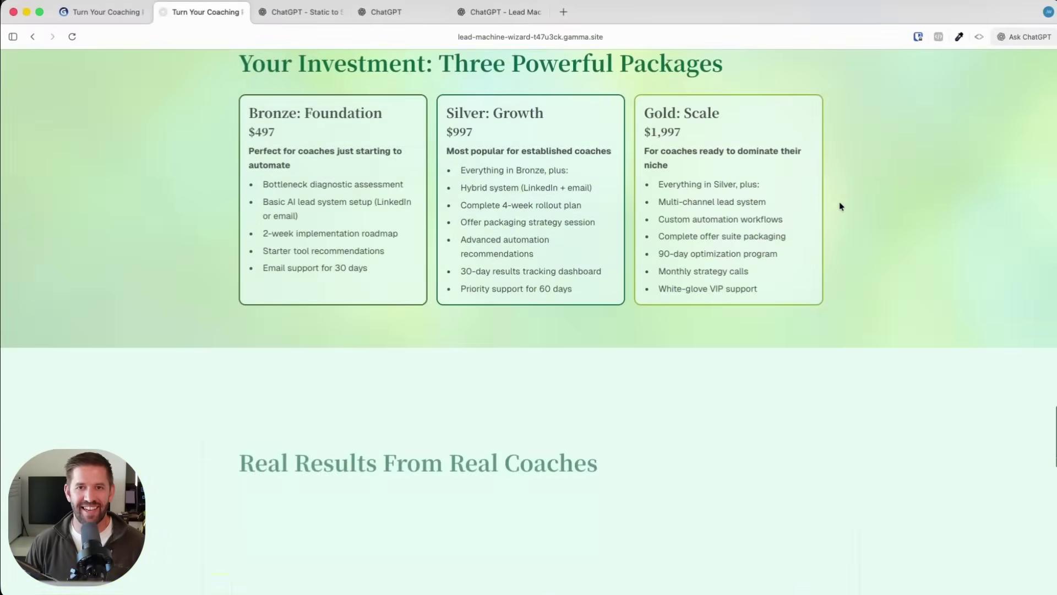
{"action": "scroll", "coordinate": [840, 207], "scroll_direction": "down", "scroll_amount": 10}
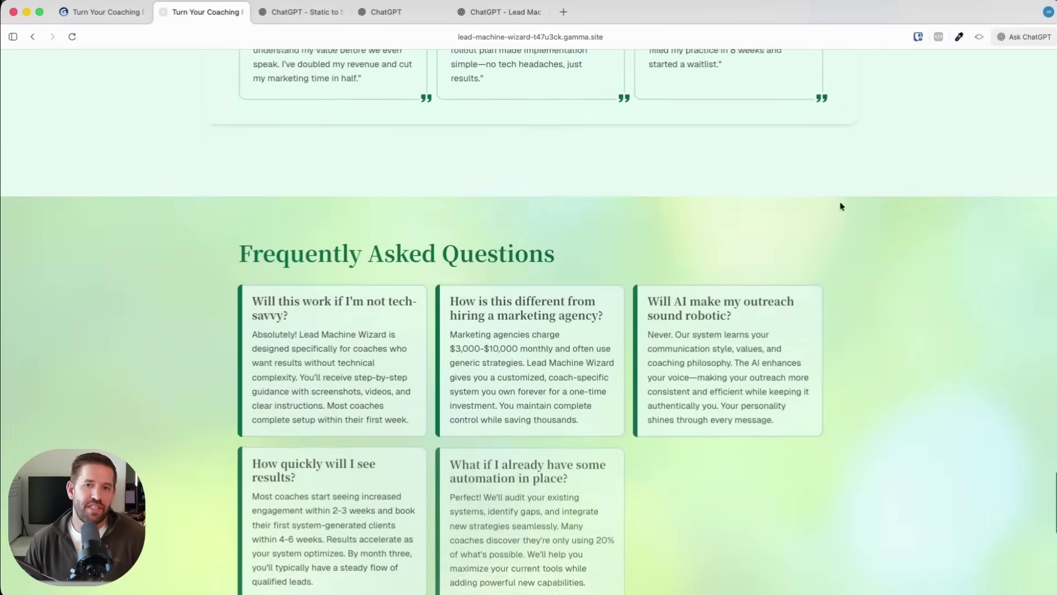
{"action": "scroll", "coordinate": [841, 205], "scroll_direction": "down", "scroll_amount": 5}
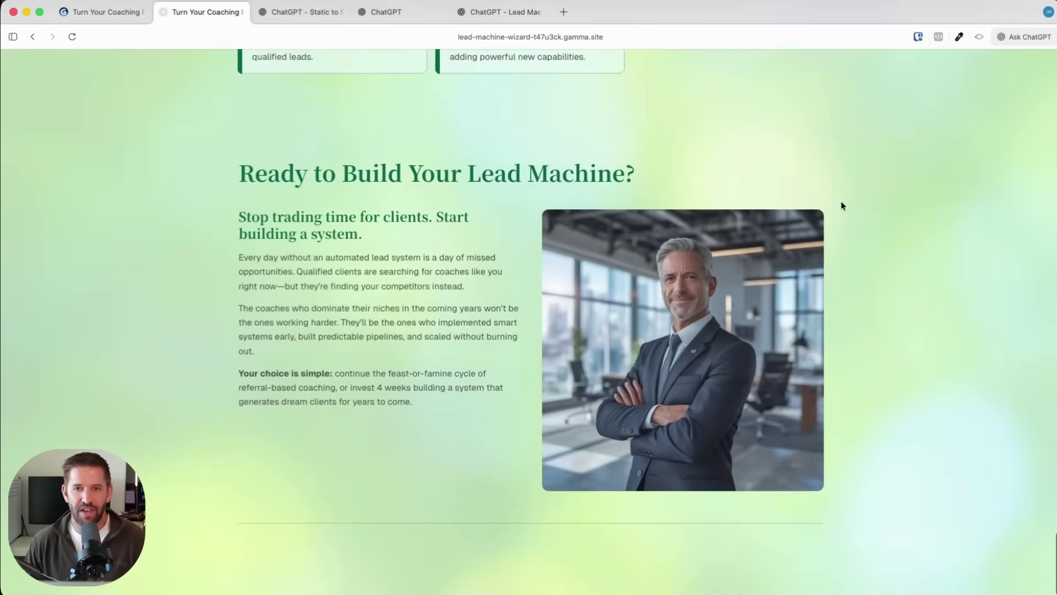
Return to the Gamma editor tab showing the published sales page
{"action": "key", "text": "ctrl+shift+Tab"}
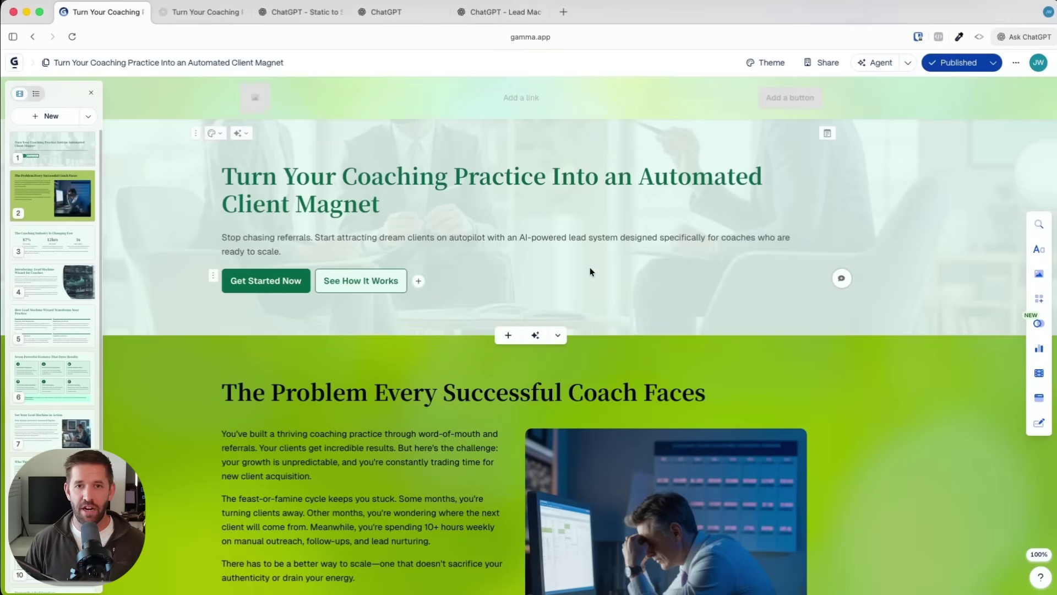